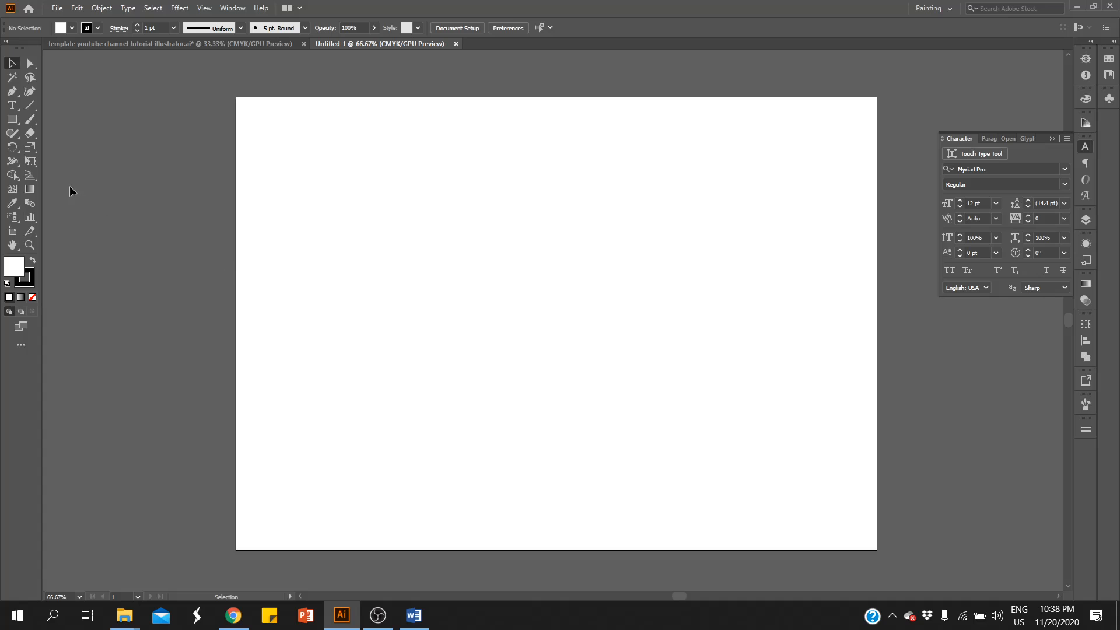
Step: Add the point text STAR in the upper part of the blank artboard
click(12, 105)
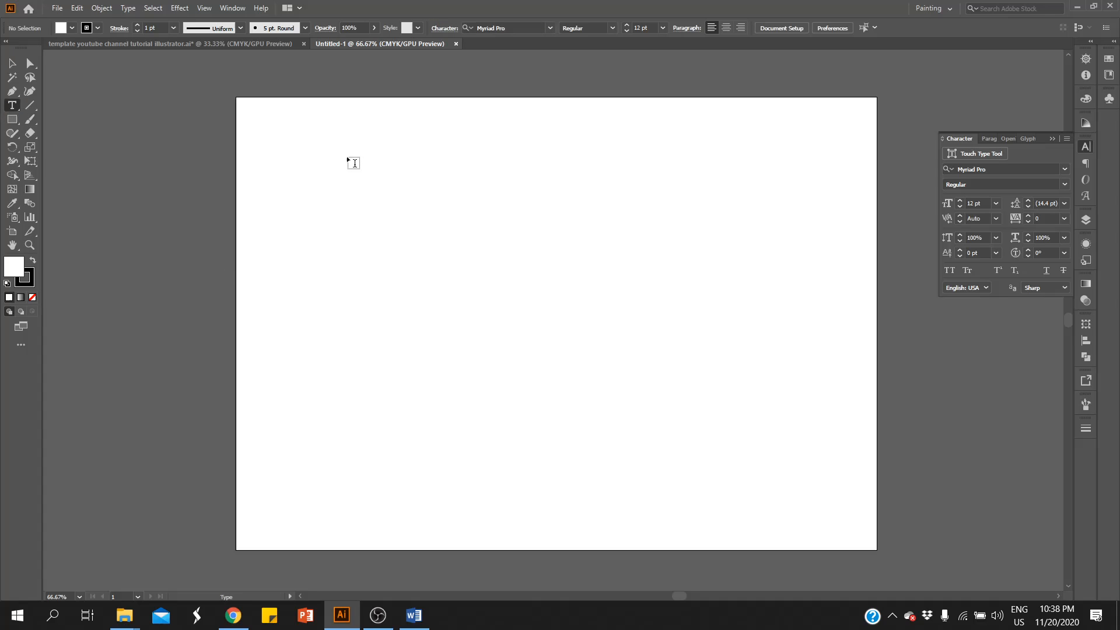
click(384, 198)
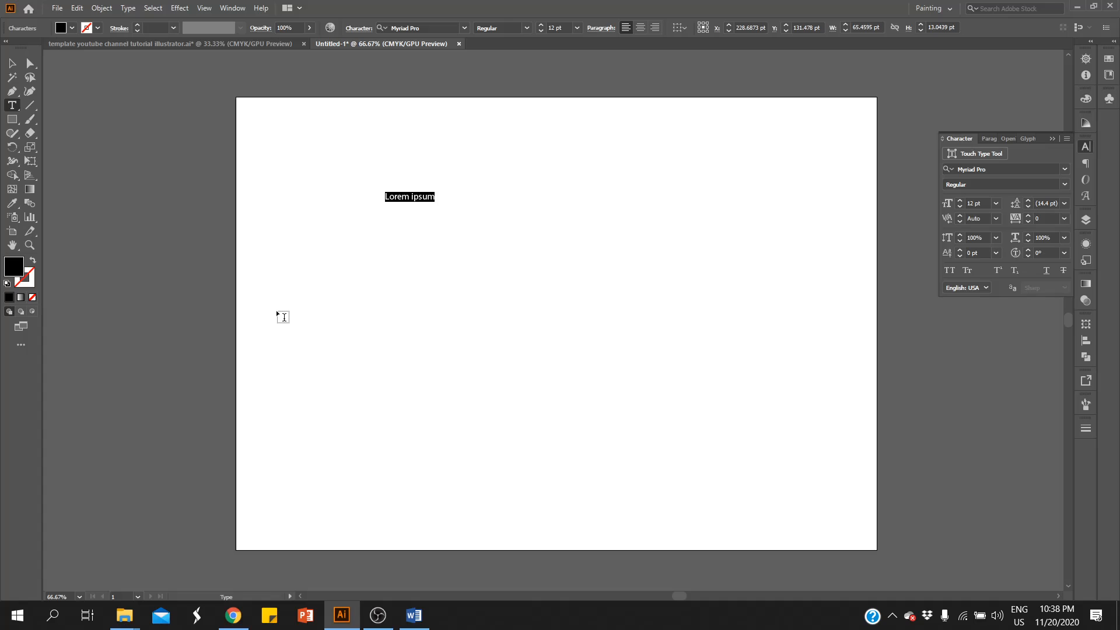
text(STAR)
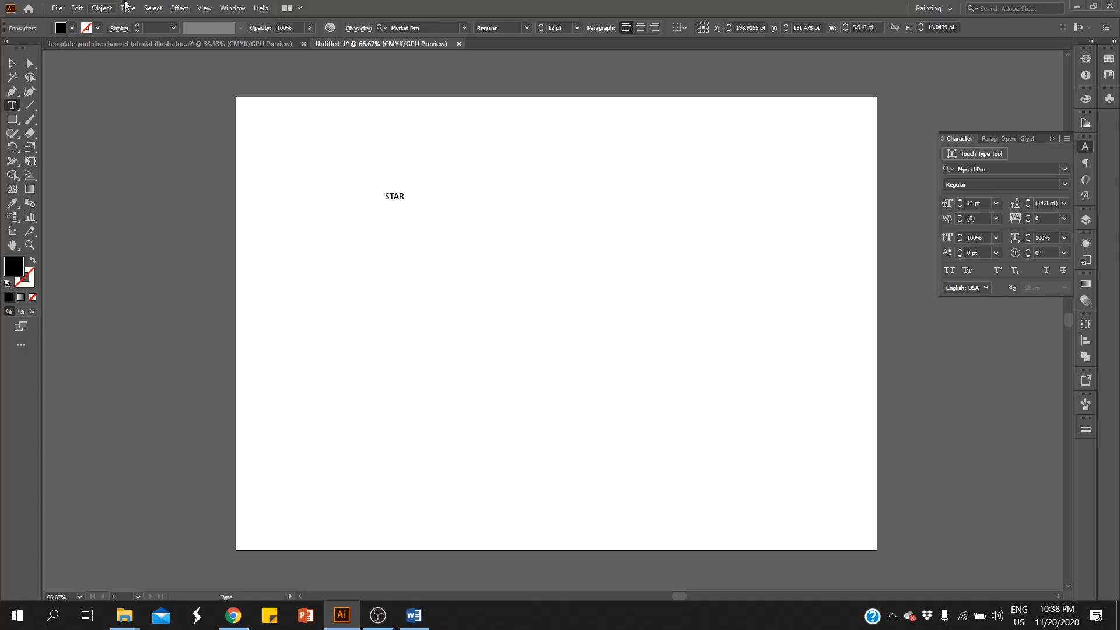
Step: Scale the STAR text up to about 493 pt wide and place it around the artboard's centre
click(12, 63)
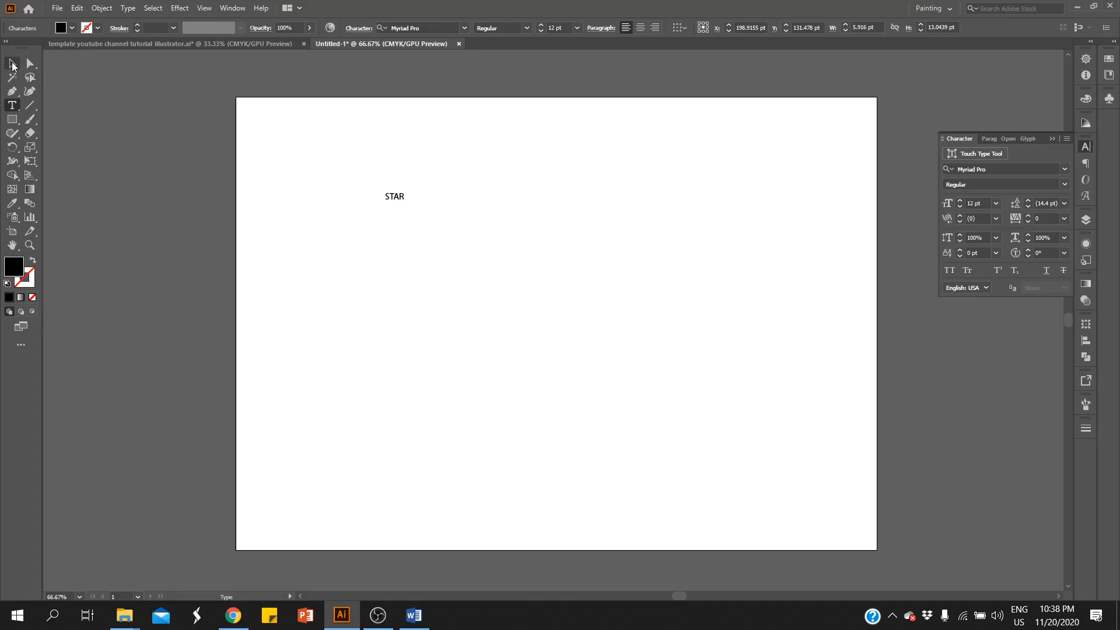
click(352, 202)
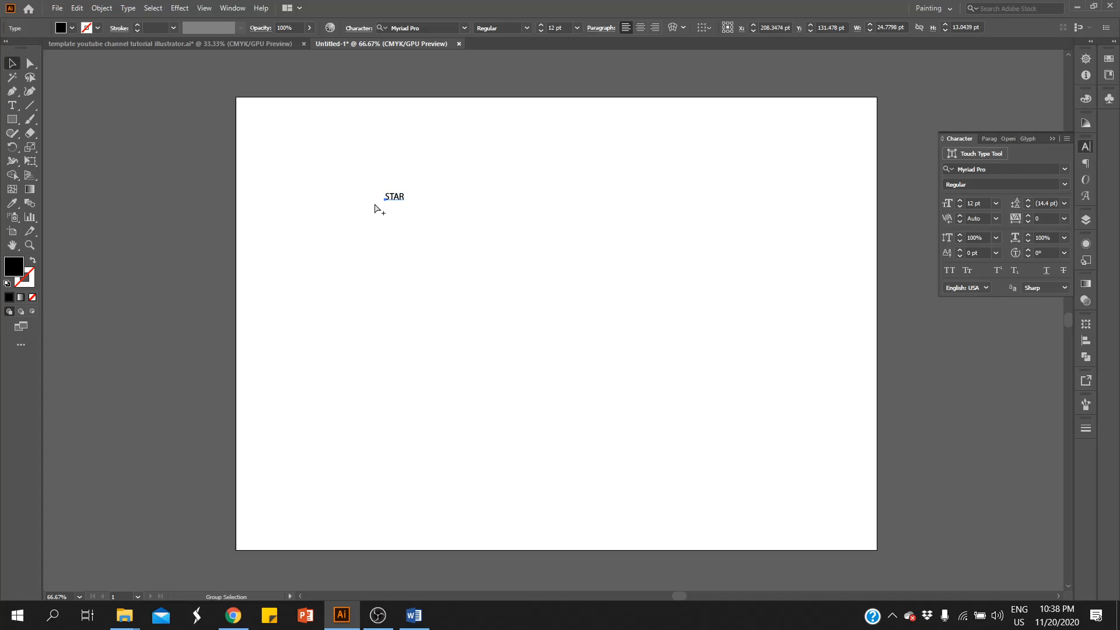
click(399, 199)
drag(406, 201, 583, 298)
drag(511, 227, 651, 319)
click(601, 455)
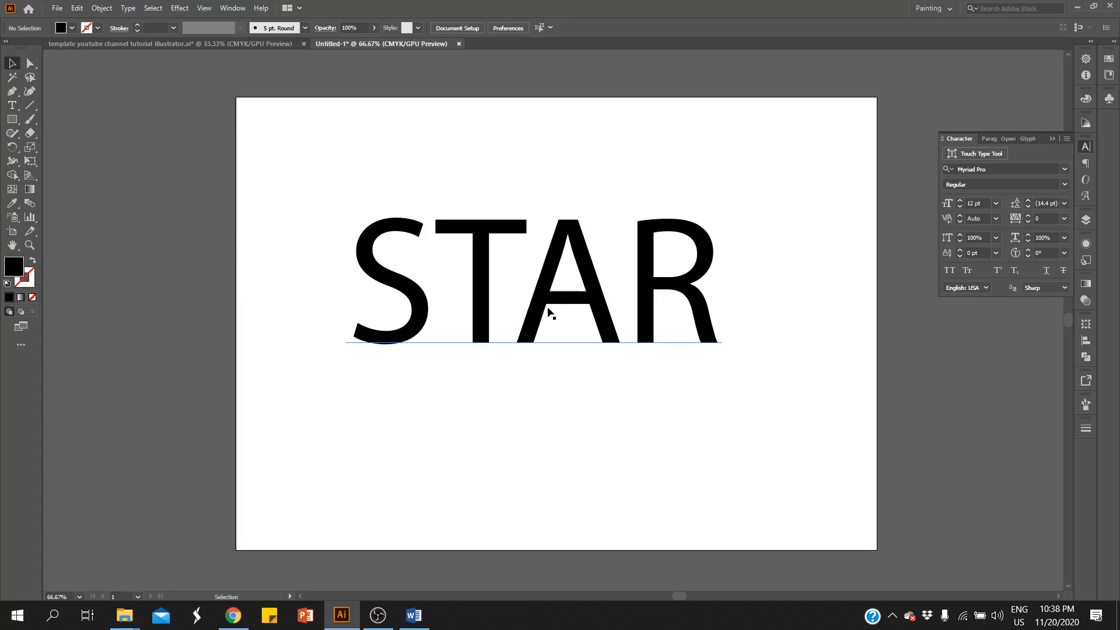
mouse_move(543, 307)
mouse_down()
mouse_move(518, 304)
mouse_move(531, 307)
mouse_up()
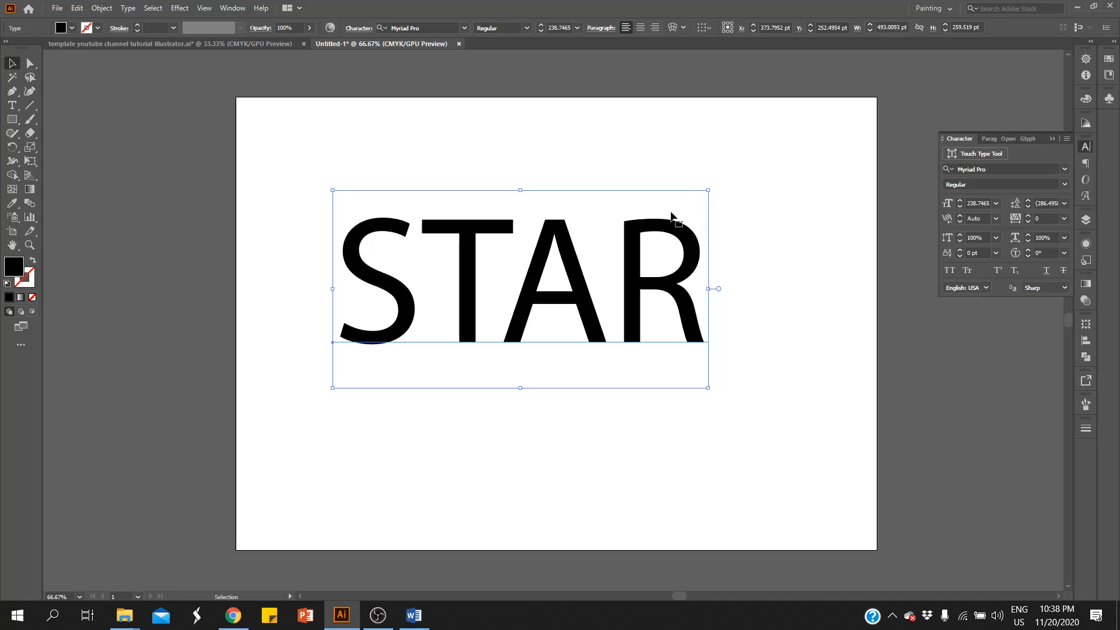
Step: Change the font of the STAR text to Arial Bold
click(439, 27)
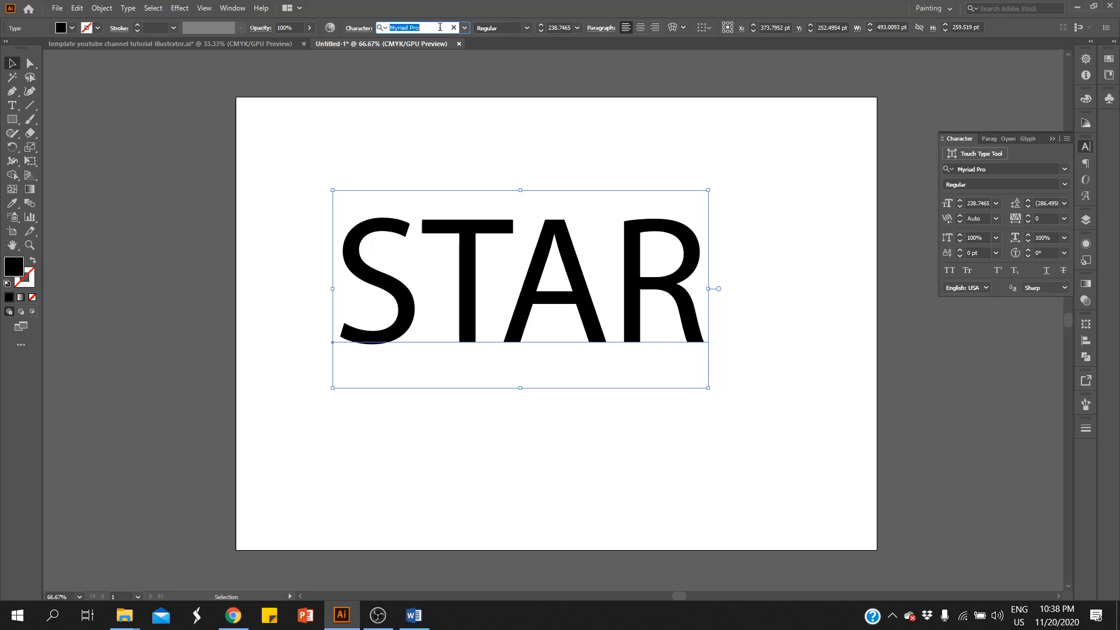
text(AR)
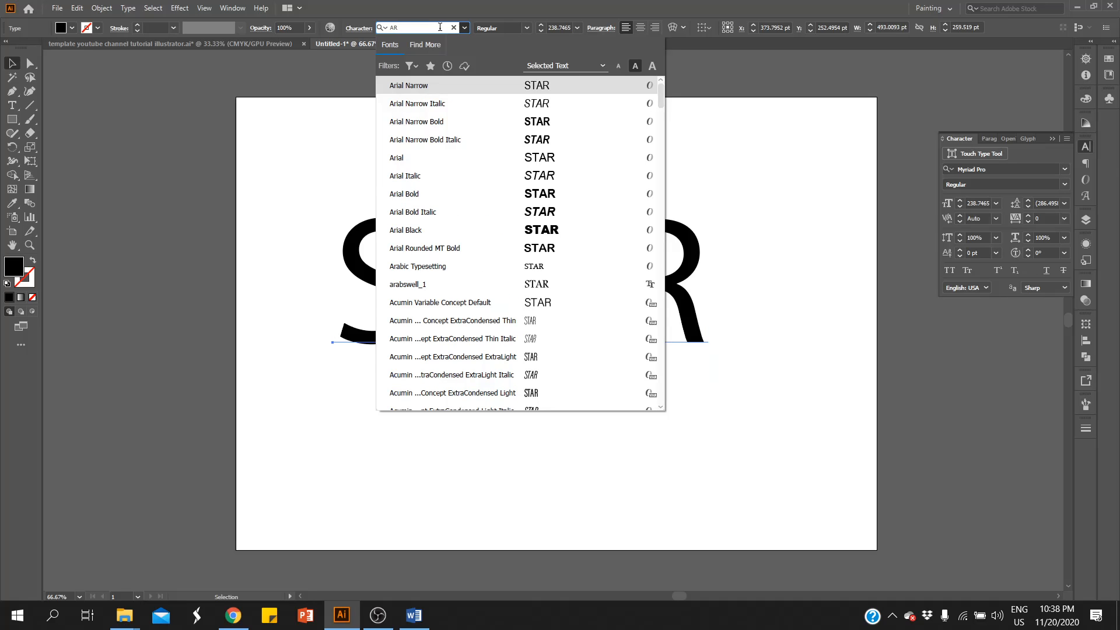
text(I)
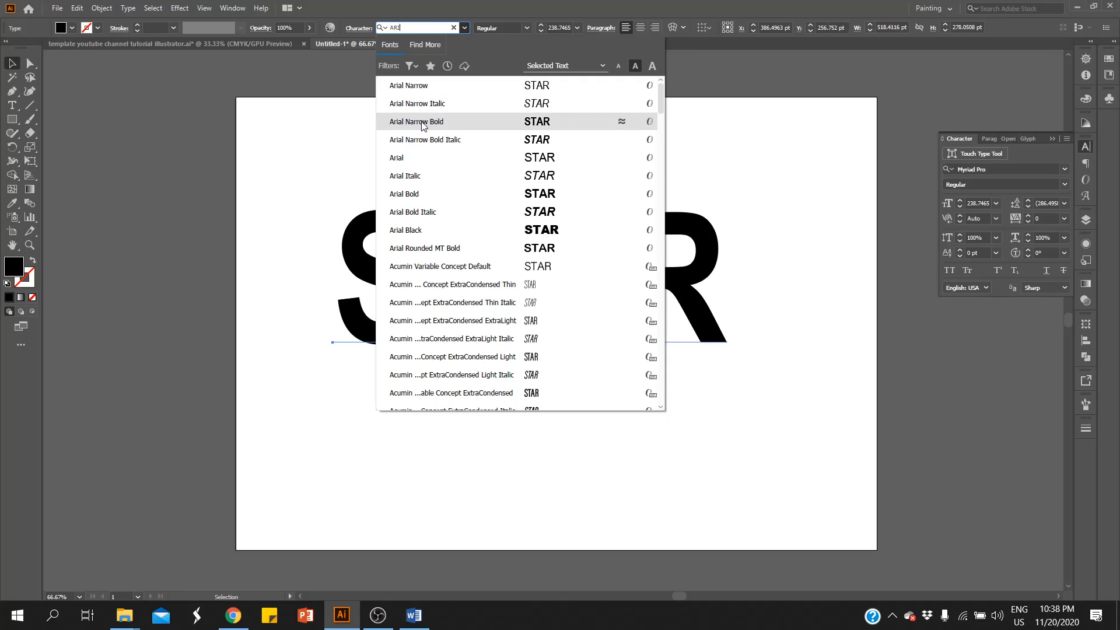
click(413, 193)
Step: Reposition the STAR text so it sits centred horizontally, slightly above the artboard's middle
drag(588, 303, 544, 345)
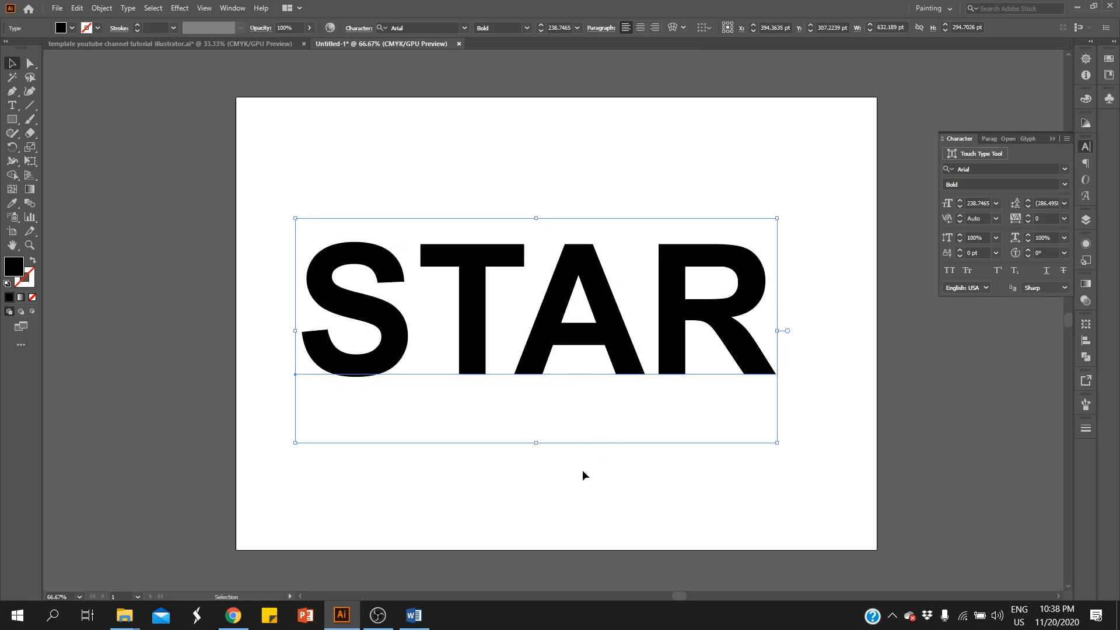
drag(642, 330, 618, 315)
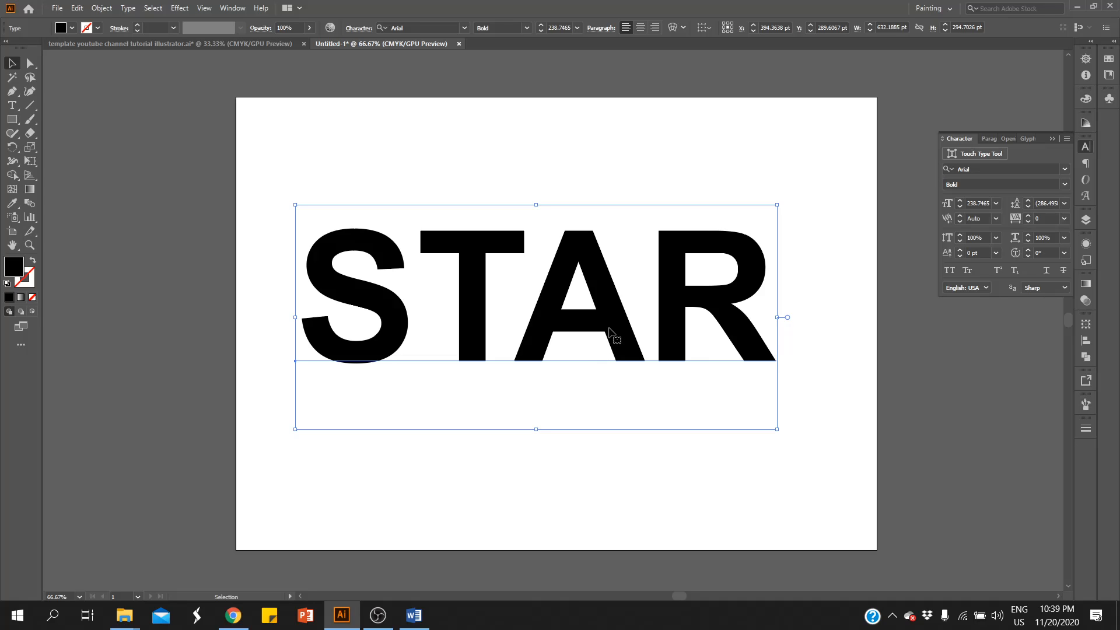
click(575, 498)
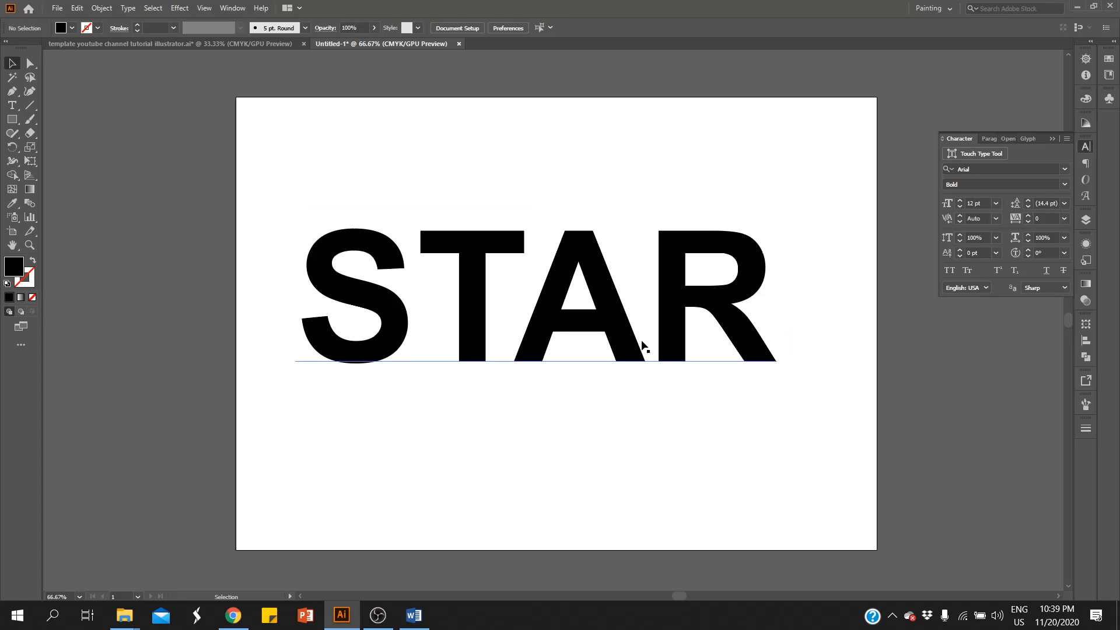
Step: Convert the STAR text to outlines
click(618, 352)
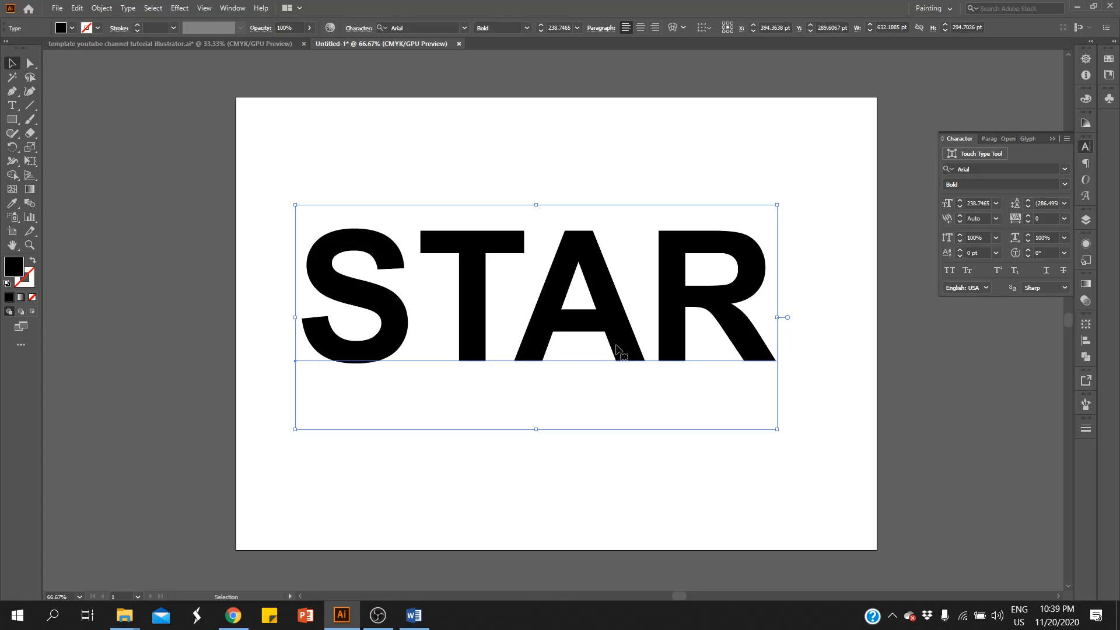
click(458, 470)
click(558, 324)
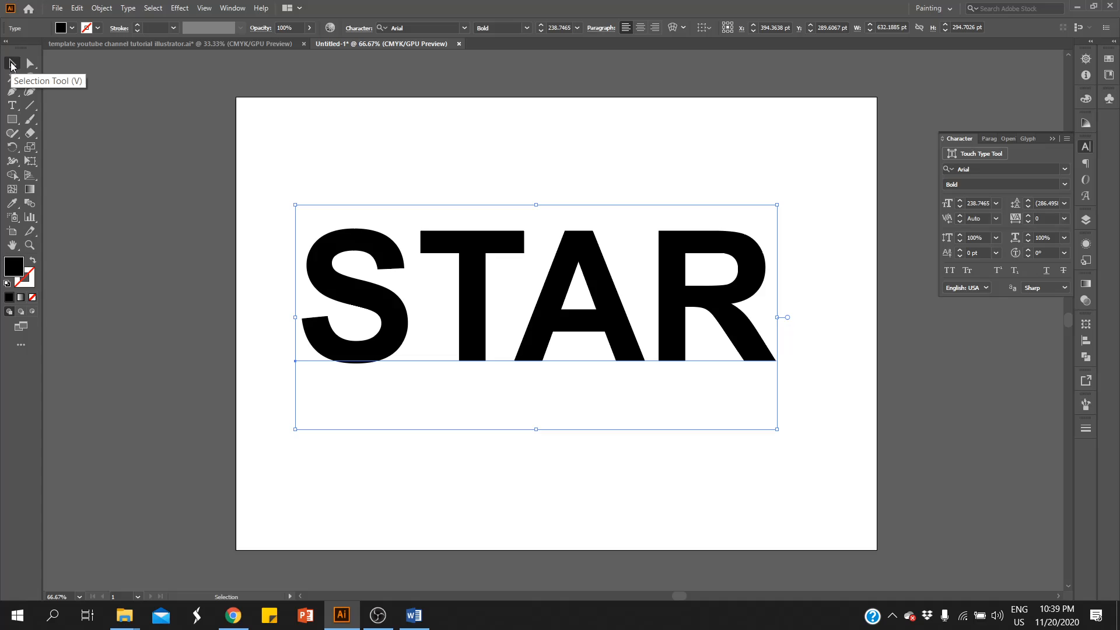
click(485, 471)
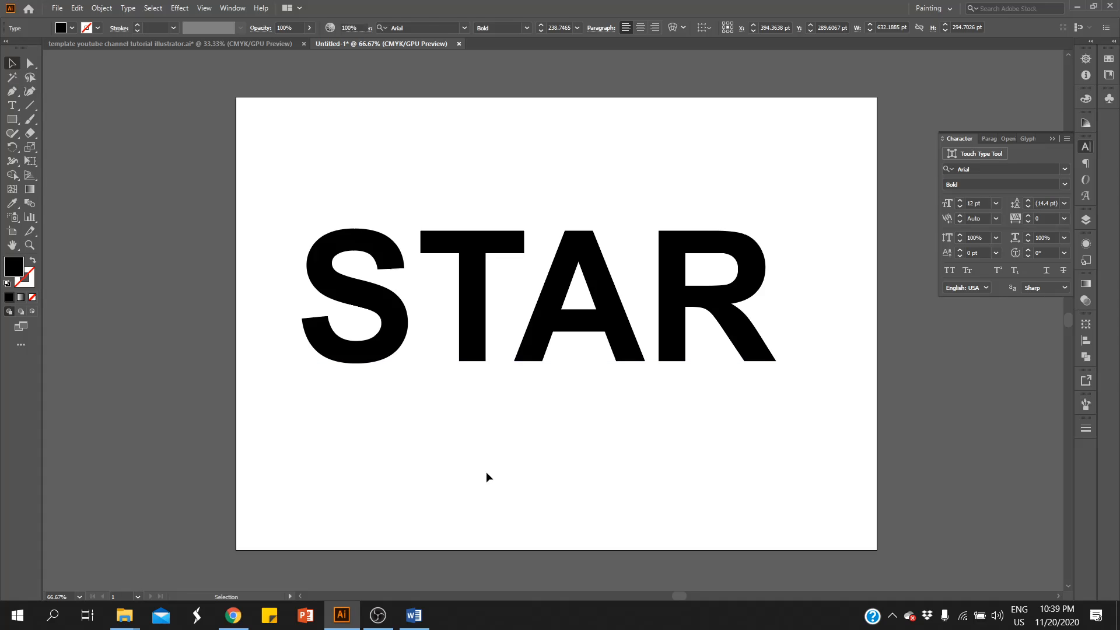
click(473, 326)
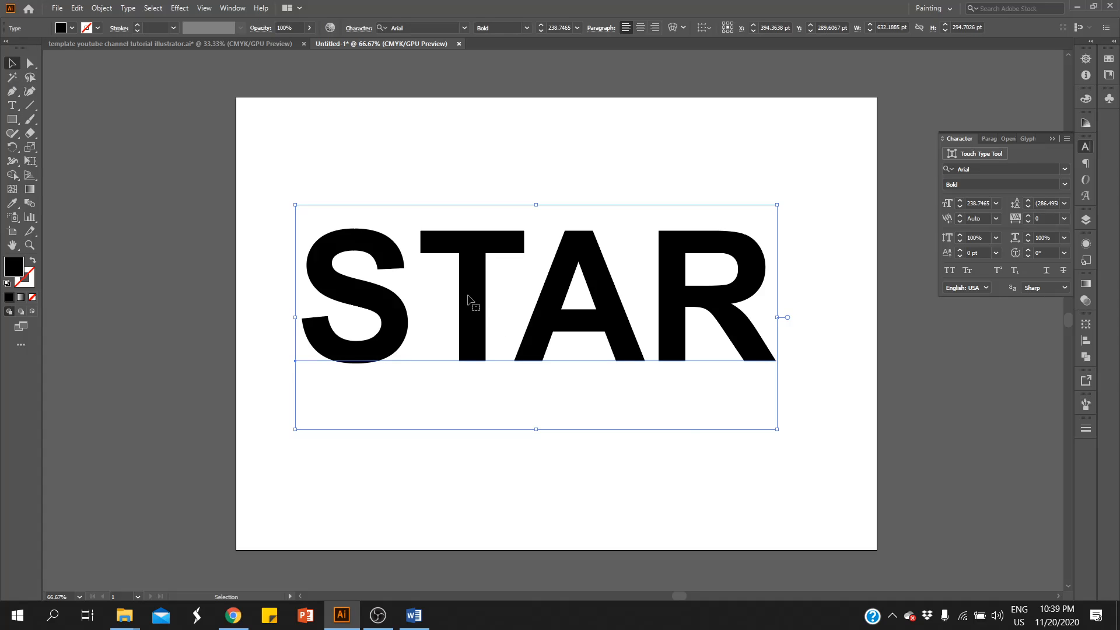
right_click(469, 301)
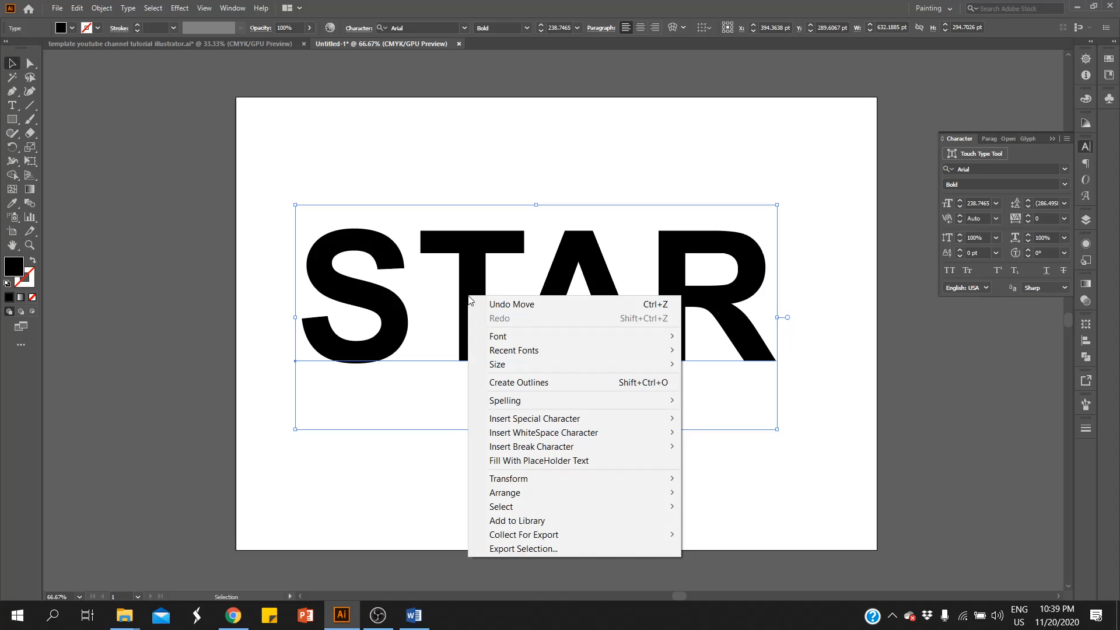
click(523, 382)
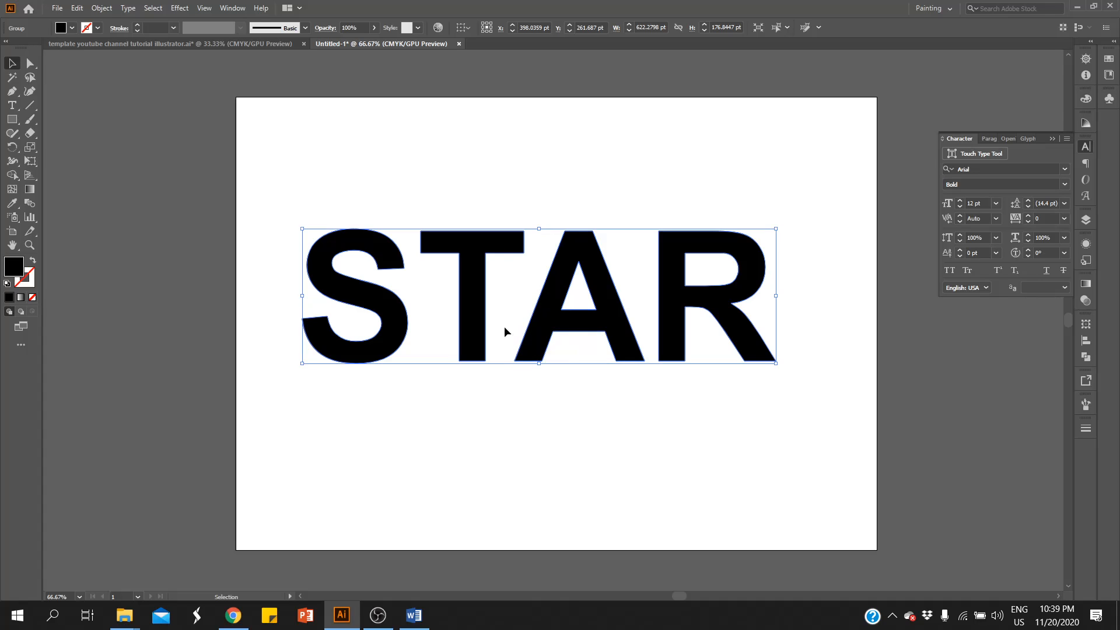
Step: Try isolating the letter S within the outlined STAR group and return to the whole artwork
click(489, 411)
click(545, 338)
click(175, 157)
double_click(360, 302)
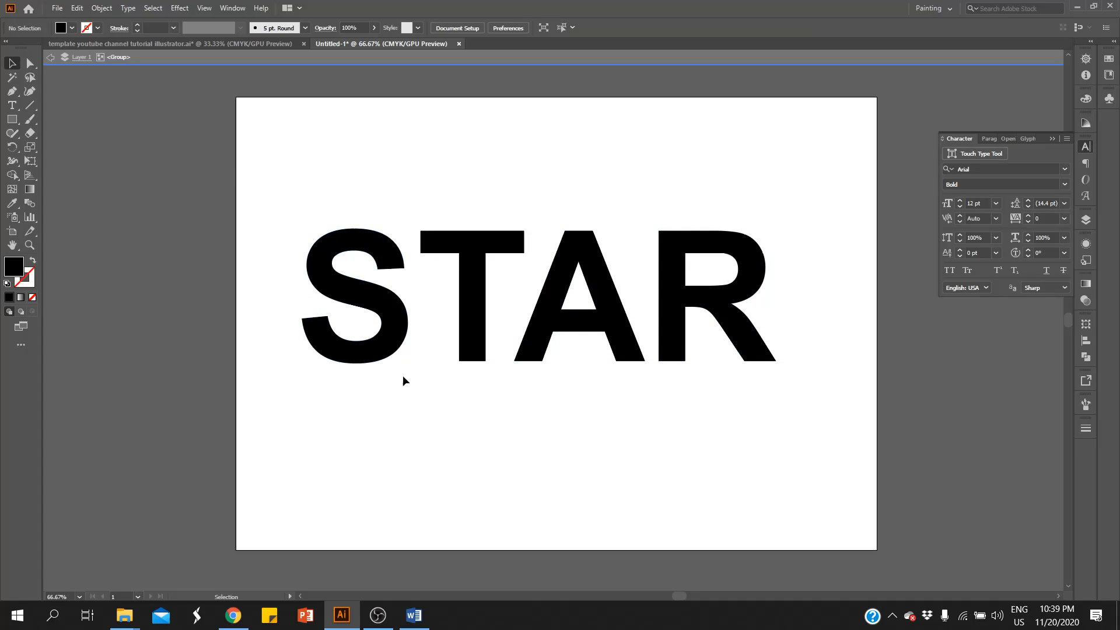
double_click(391, 317)
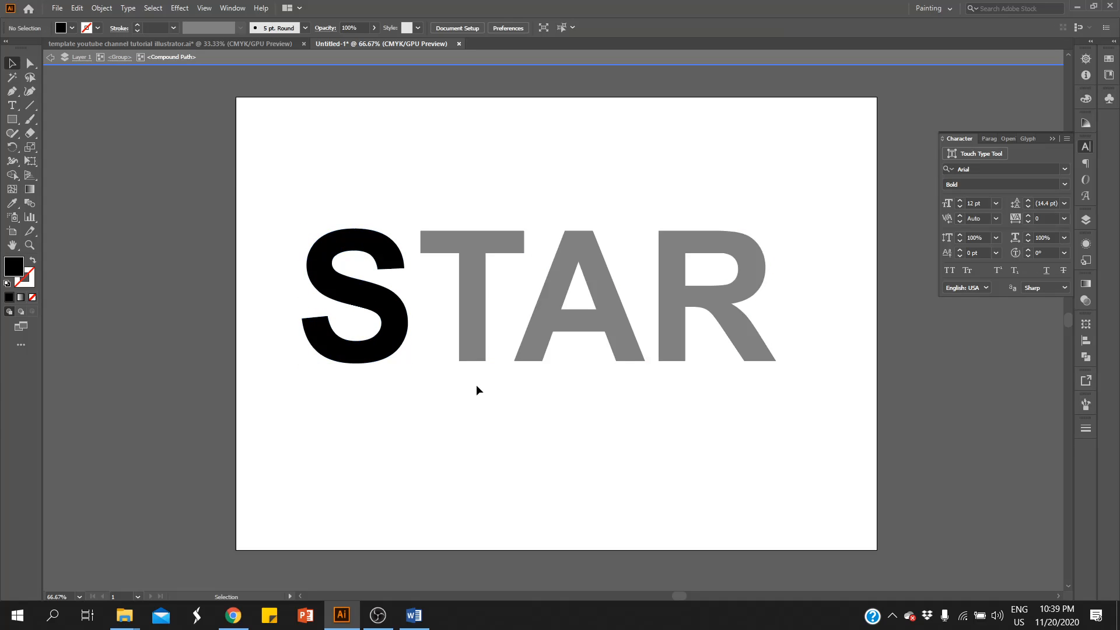
click(386, 312)
double_click(478, 342)
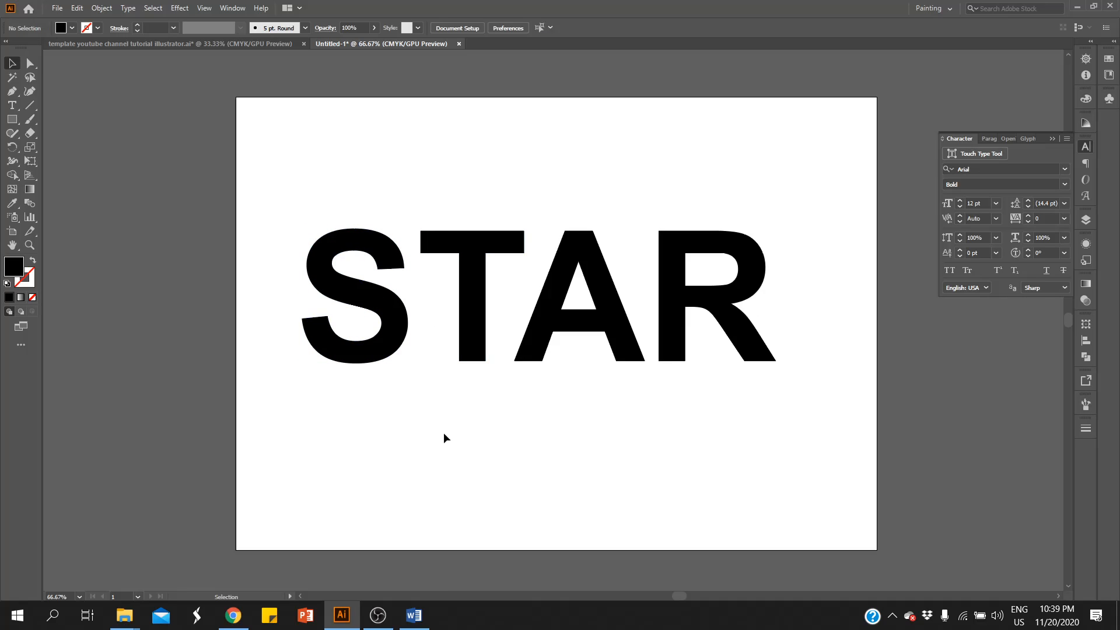
double_click(369, 352)
double_click(369, 352)
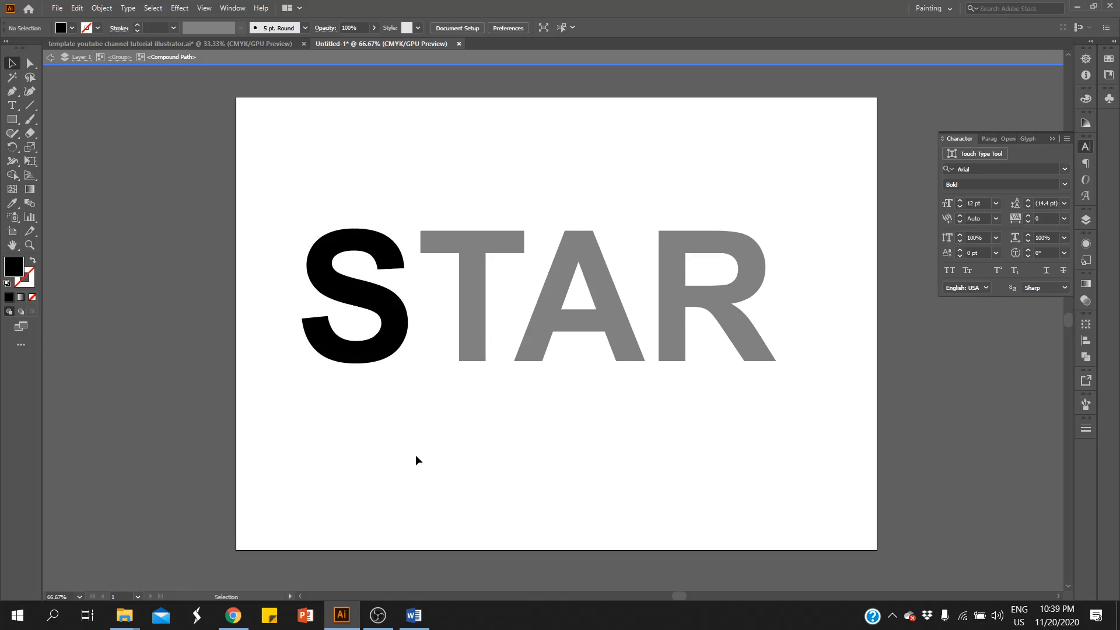
double_click(430, 474)
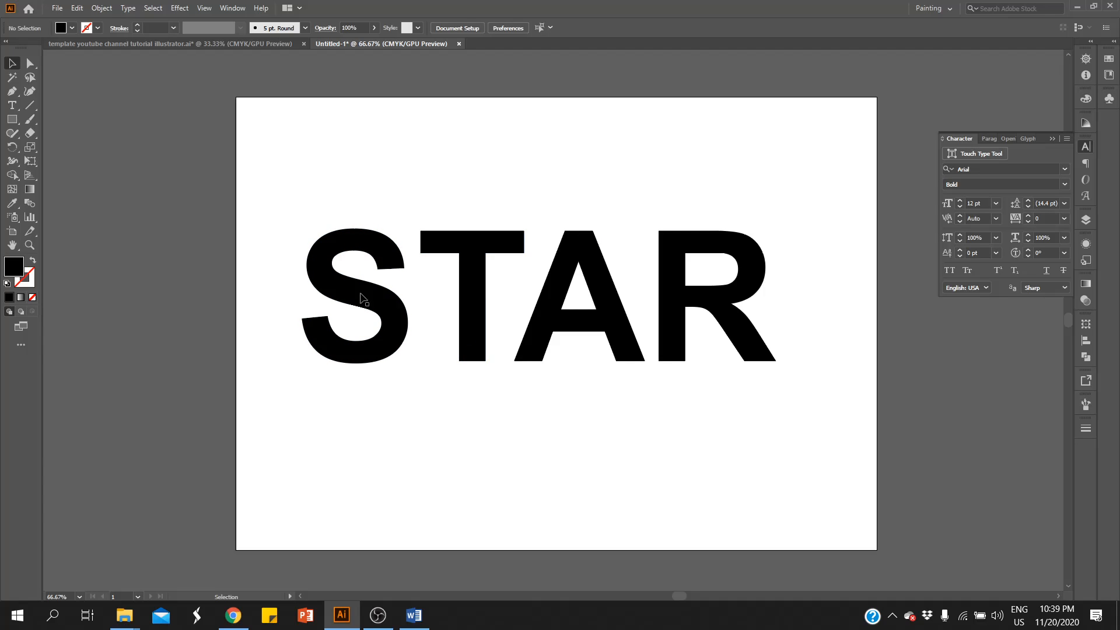
click(367, 354)
click(426, 350)
click(620, 325)
click(603, 434)
click(618, 335)
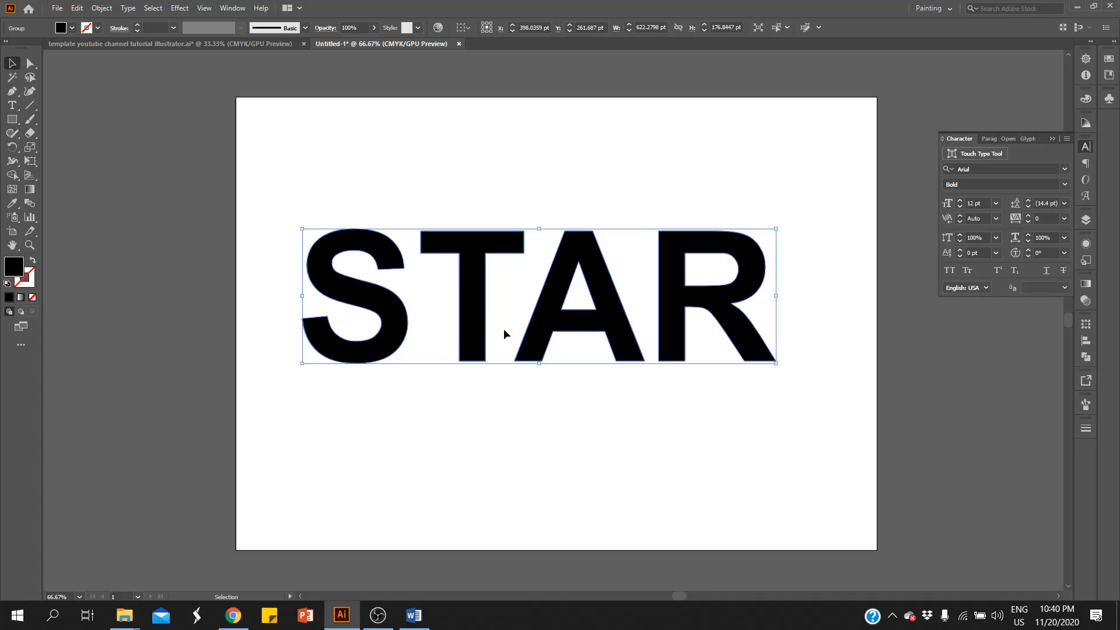
Step: Isolate the compound path of the letter A inside the STAR group and select it
double_click(588, 325)
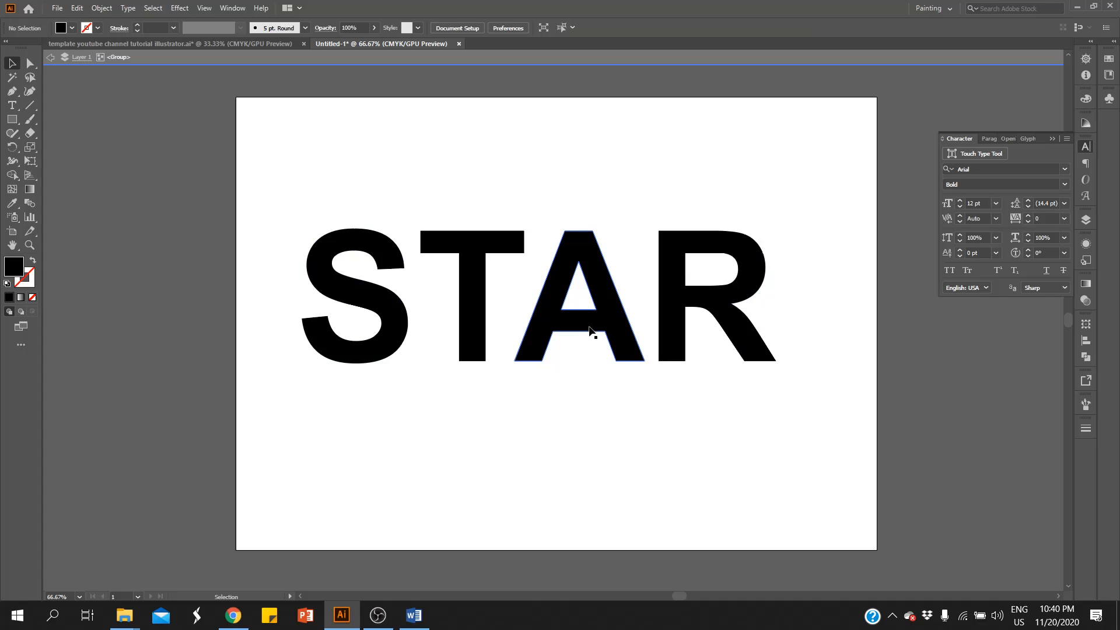
double_click(606, 321)
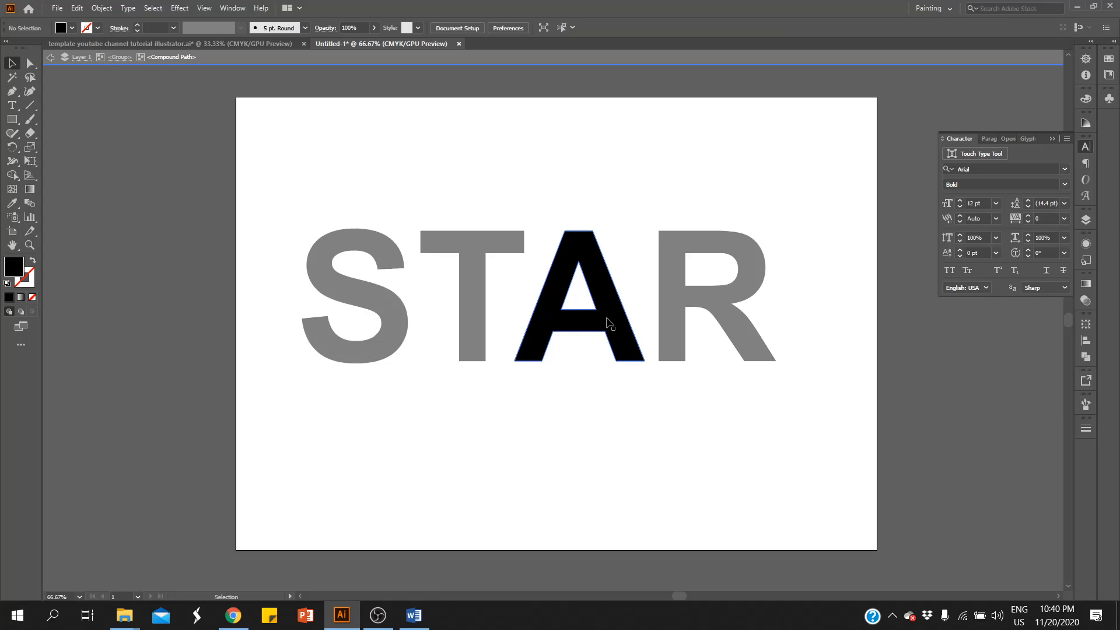
scroll(597, 301, up, 3)
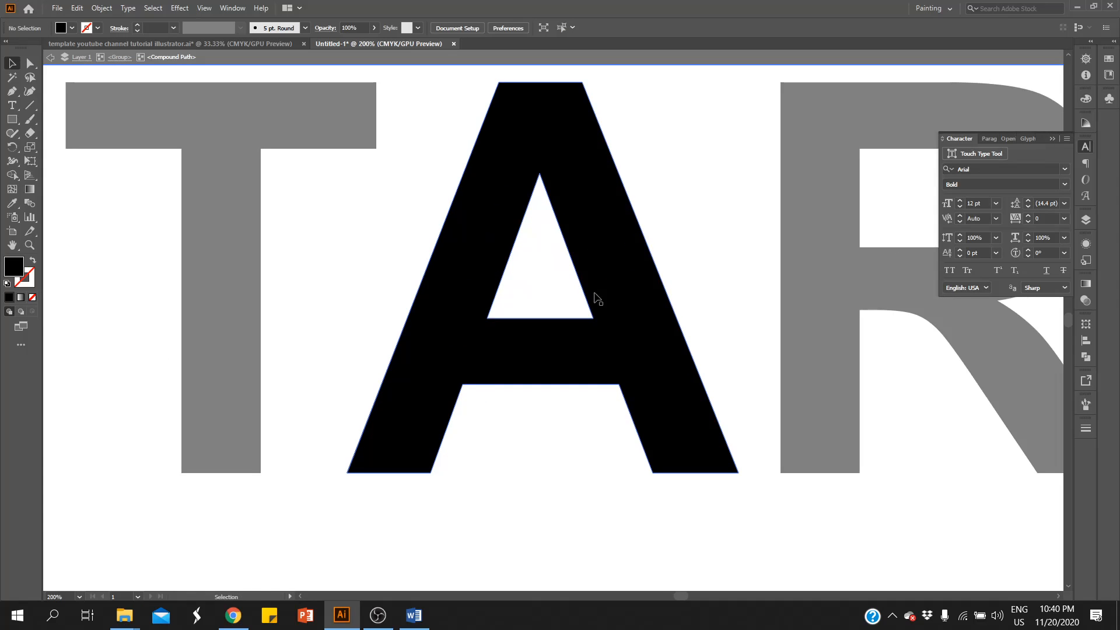
scroll(589, 330, up, 3)
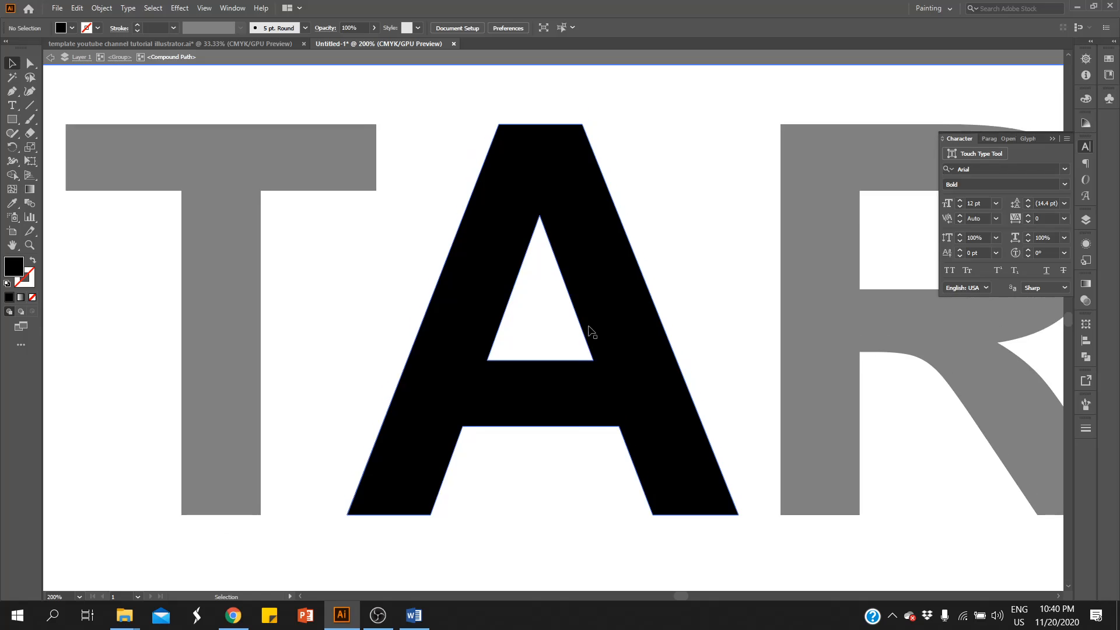
scroll(589, 330, down, 2)
scroll(590, 328, down, 1)
scroll(589, 329, up, 1)
click(610, 327)
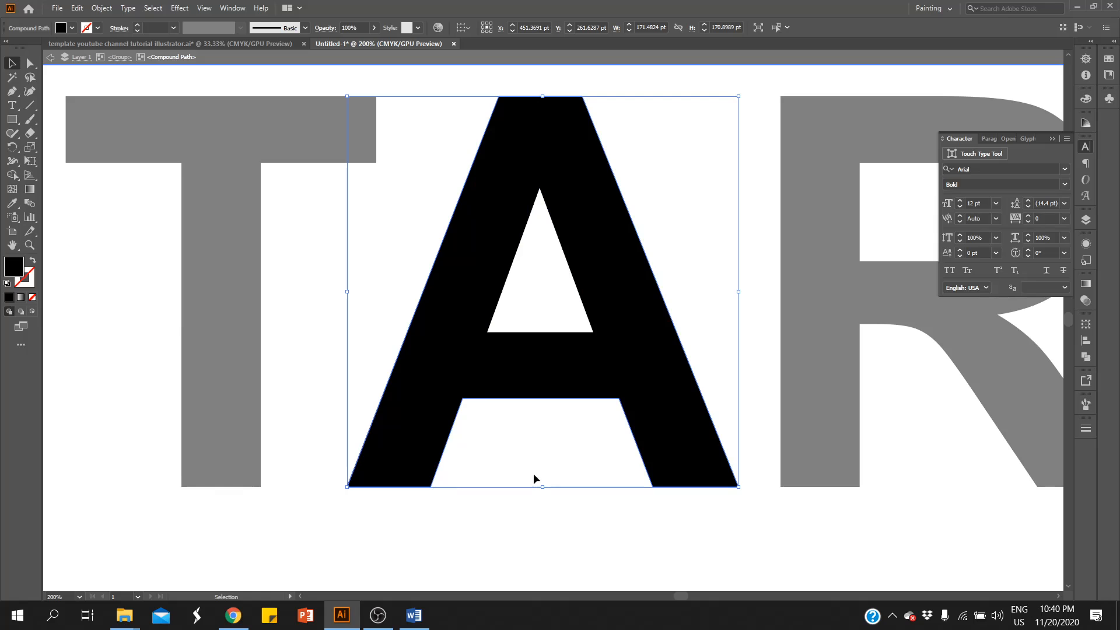
scroll(540, 495, down, 3)
scroll(540, 493, up, 3)
scroll(542, 493, up, 1)
scroll(542, 492, down, 1)
Step: Draw a vertical rectangle about 23 by 47 pt across the middle of the A's crossbar
click(11, 120)
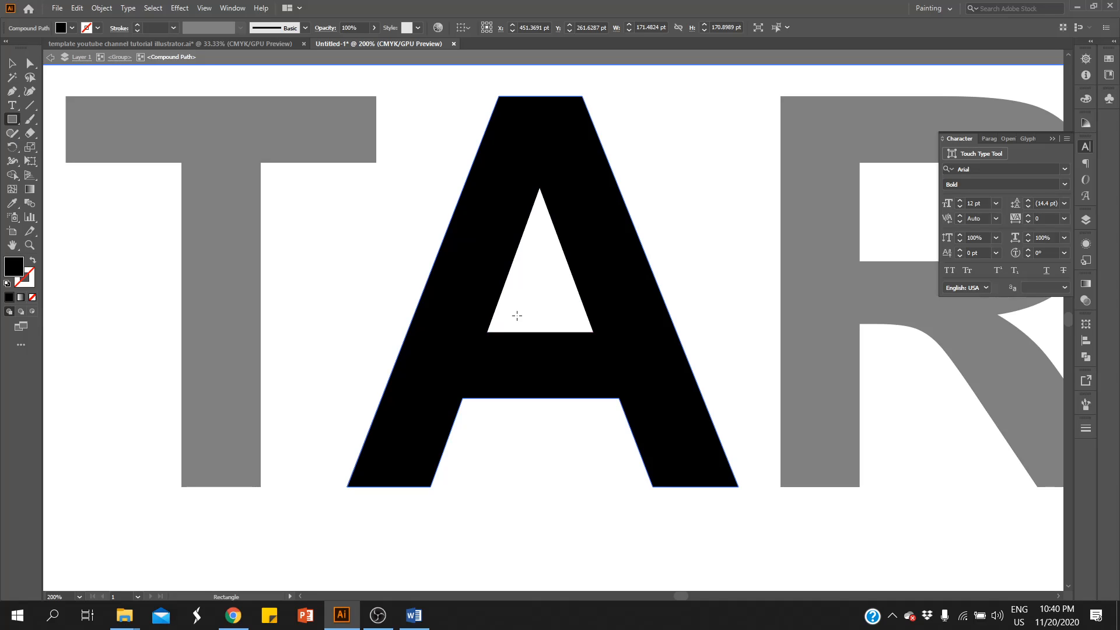
drag(513, 315, 567, 423)
click(13, 66)
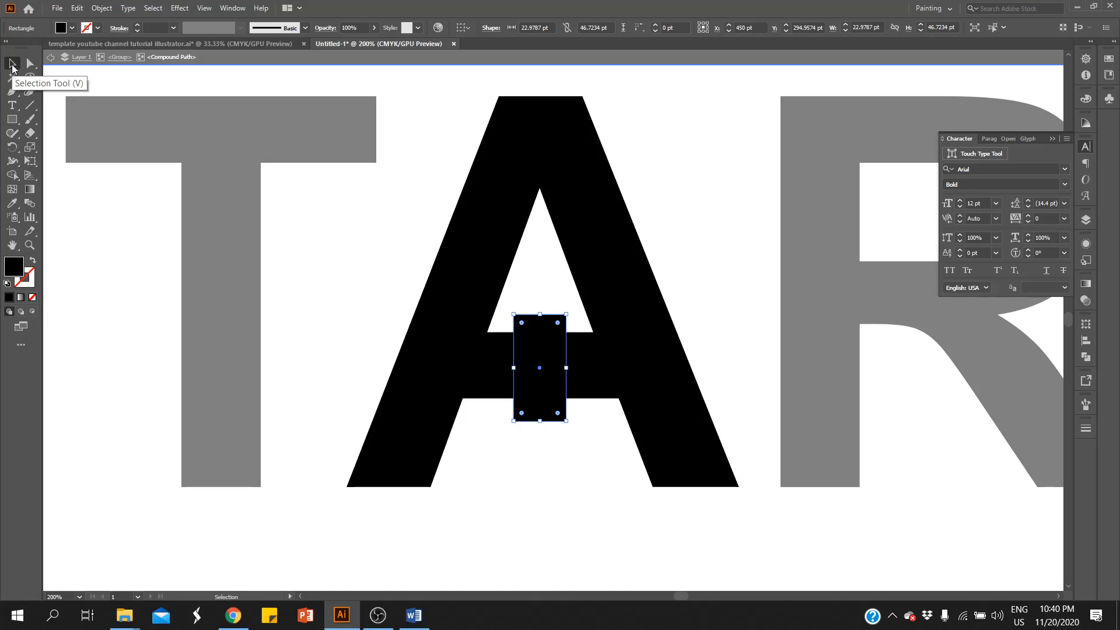
click(508, 435)
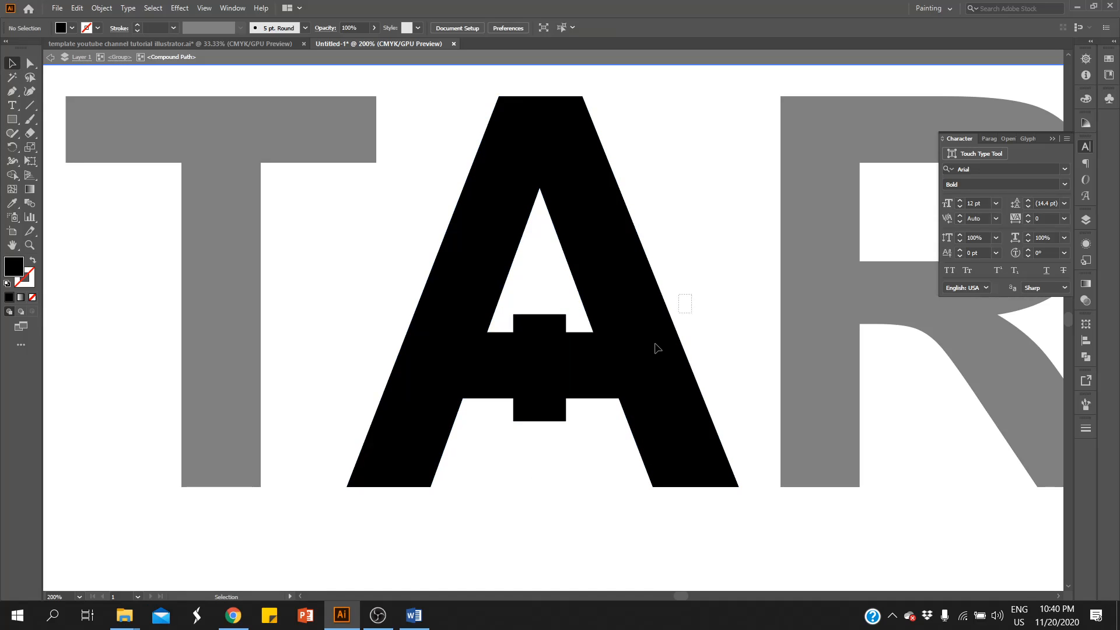
Step: Select the letter A together with the crossbar rectangle and display the Pathfinder options
drag(691, 295, 502, 464)
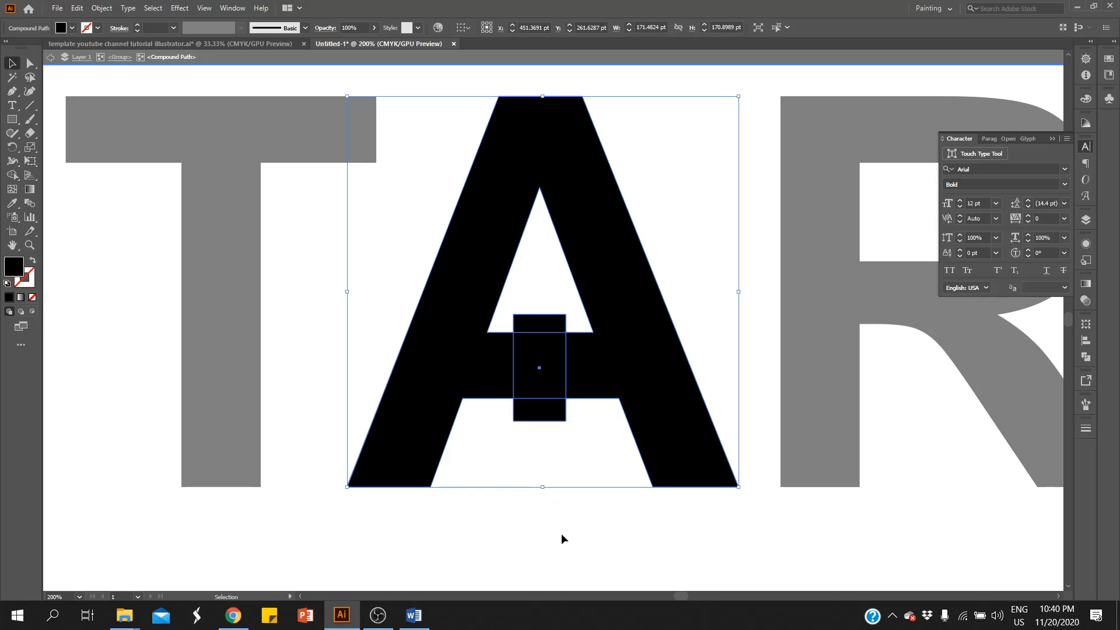
click(713, 341)
drag(737, 303, 468, 508)
click(1087, 358)
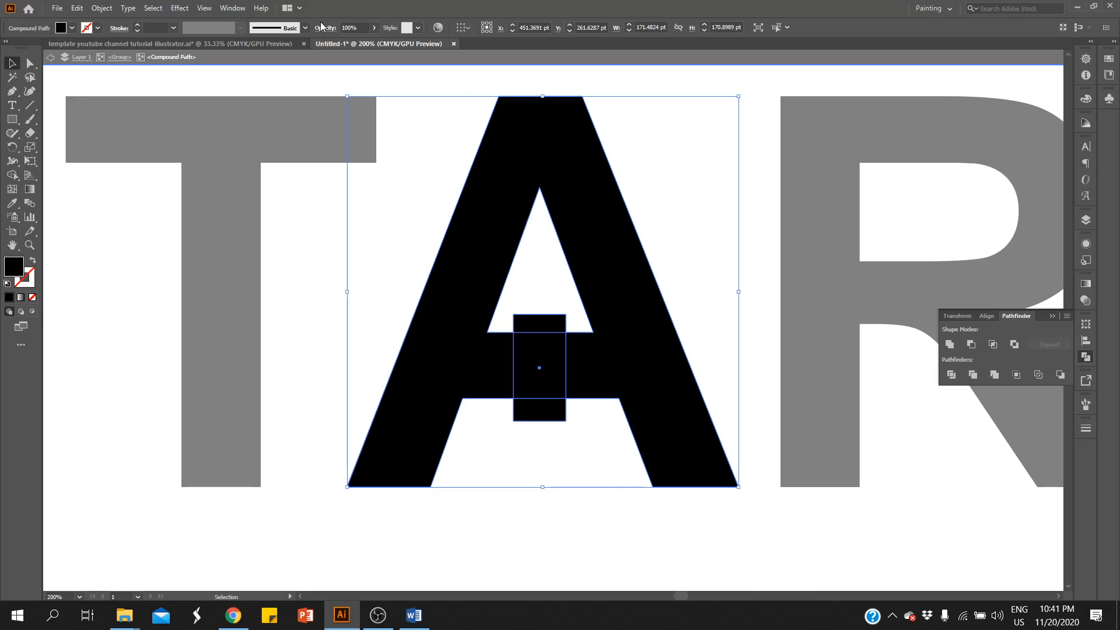
click(230, 9)
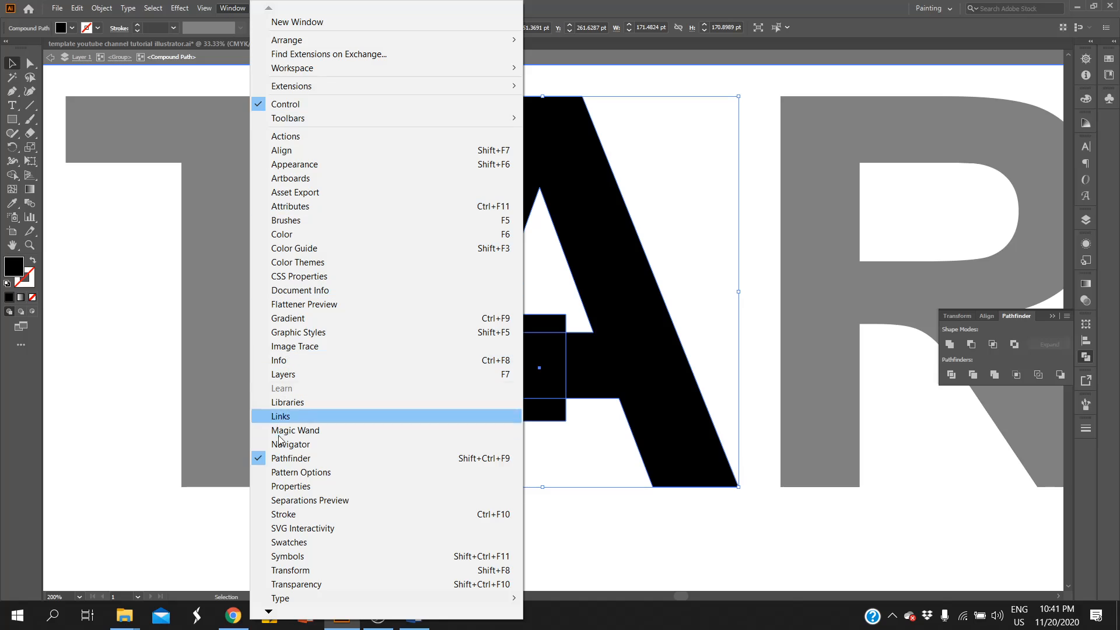
click(301, 463)
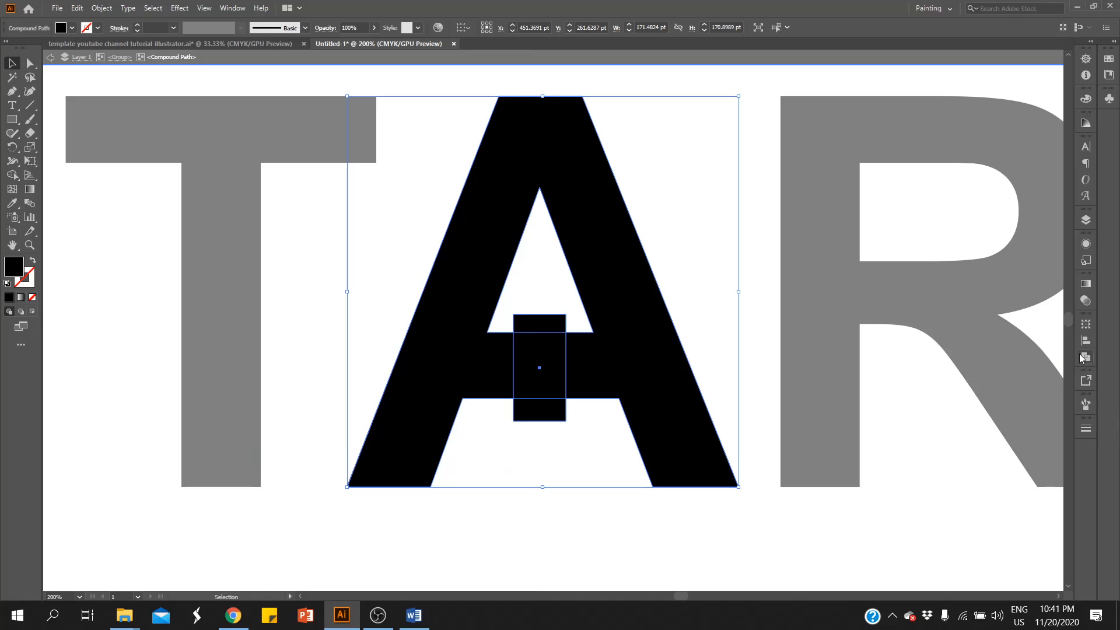
click(232, 8)
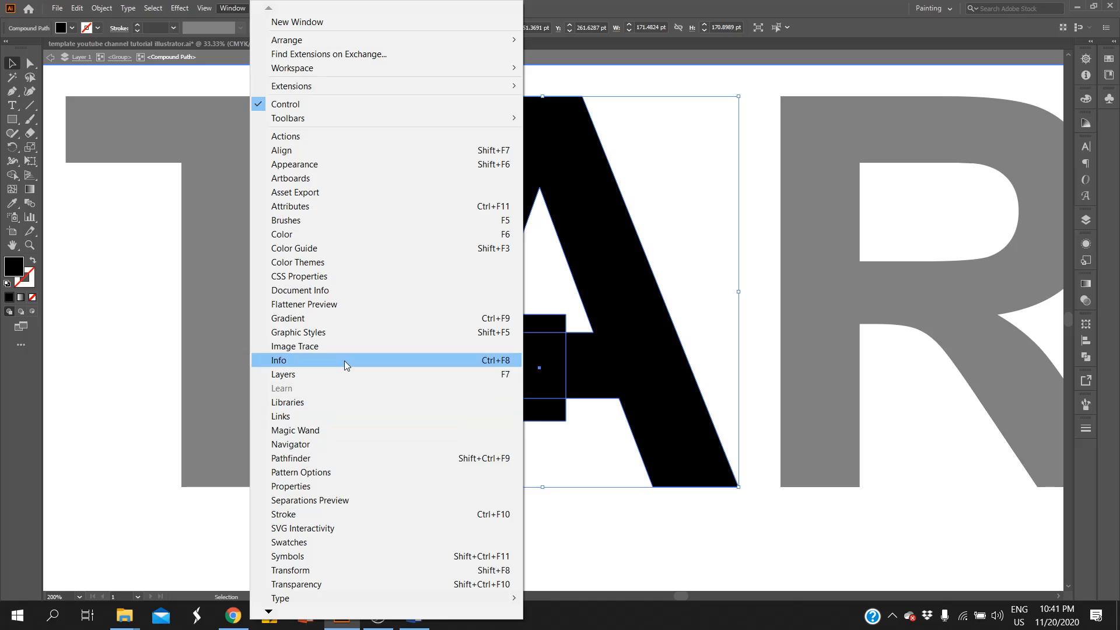
click(311, 461)
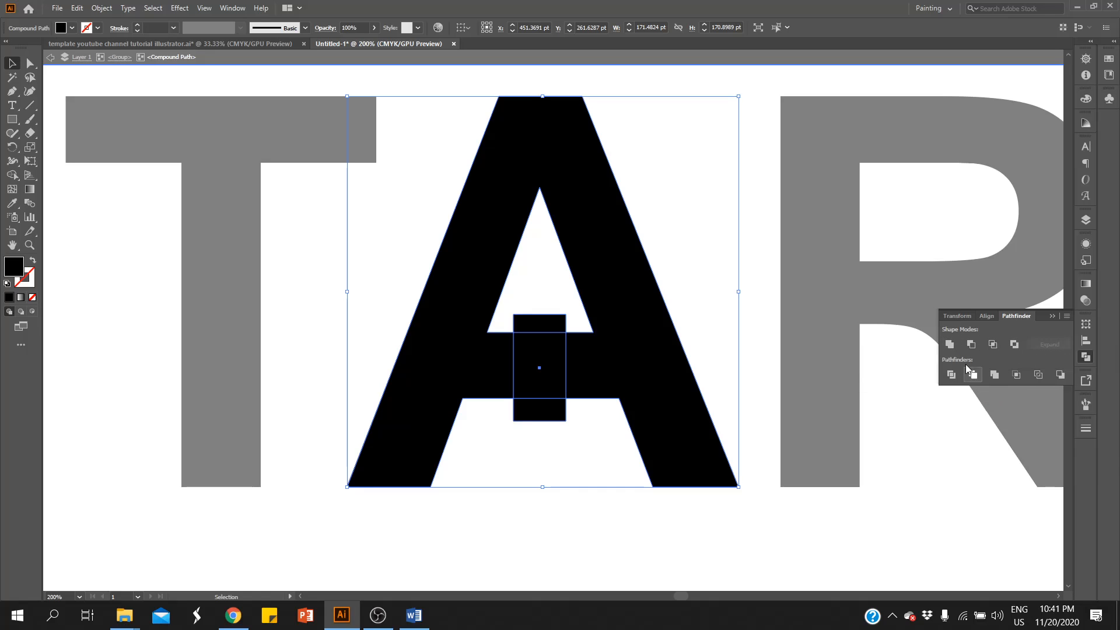
Step: Try uniting the A and the crossbar rectangle with Pathfinder, inspect the merged shape, and undo the operation
click(950, 344)
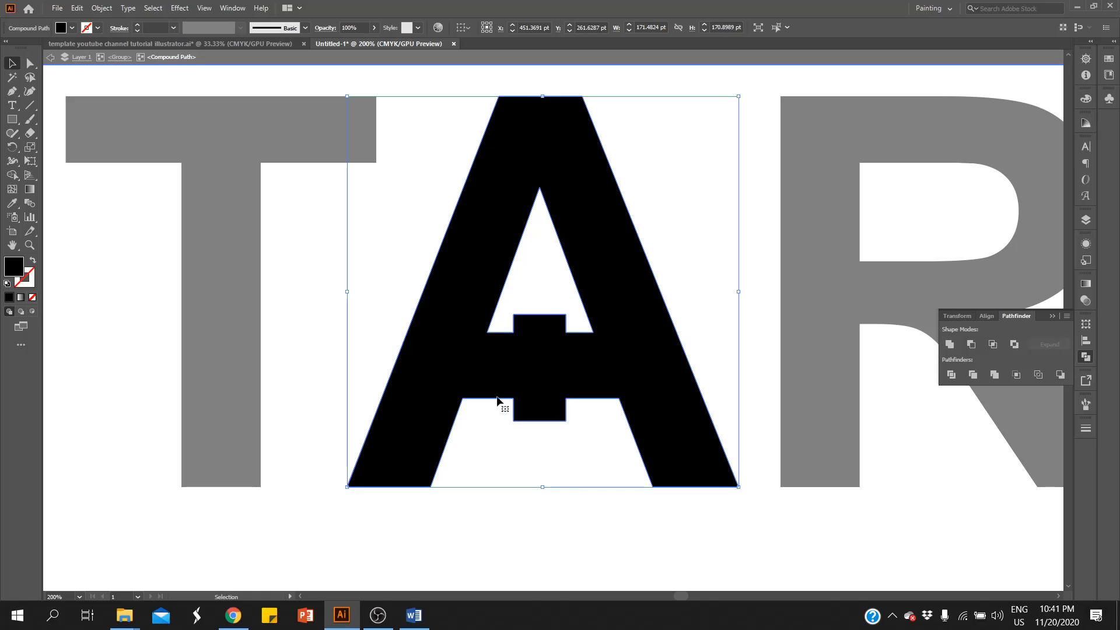
click(581, 473)
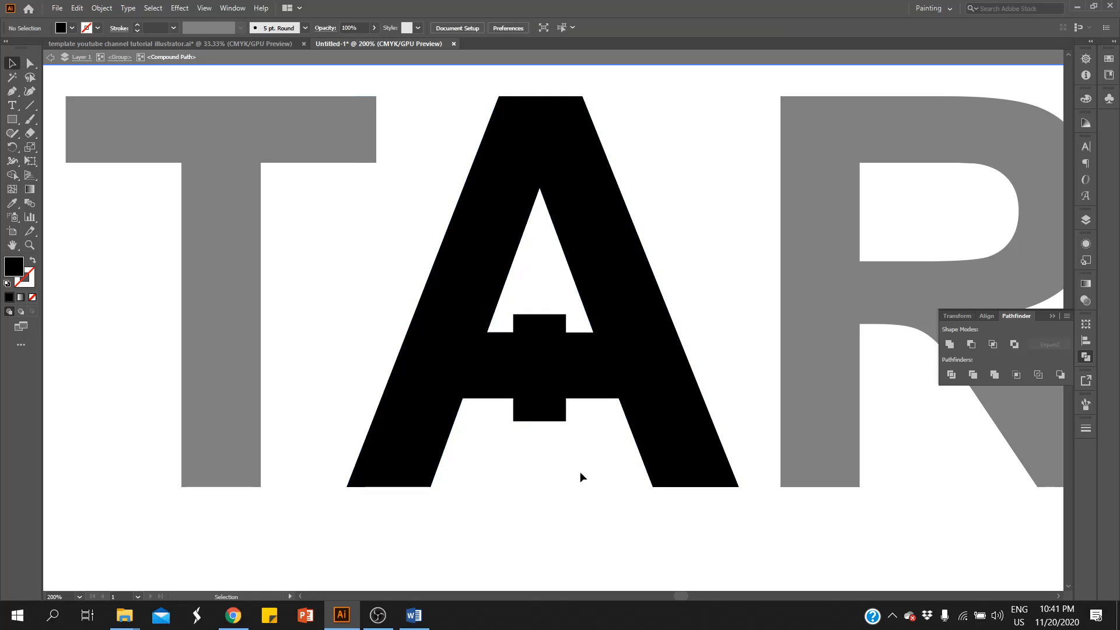
click(552, 387)
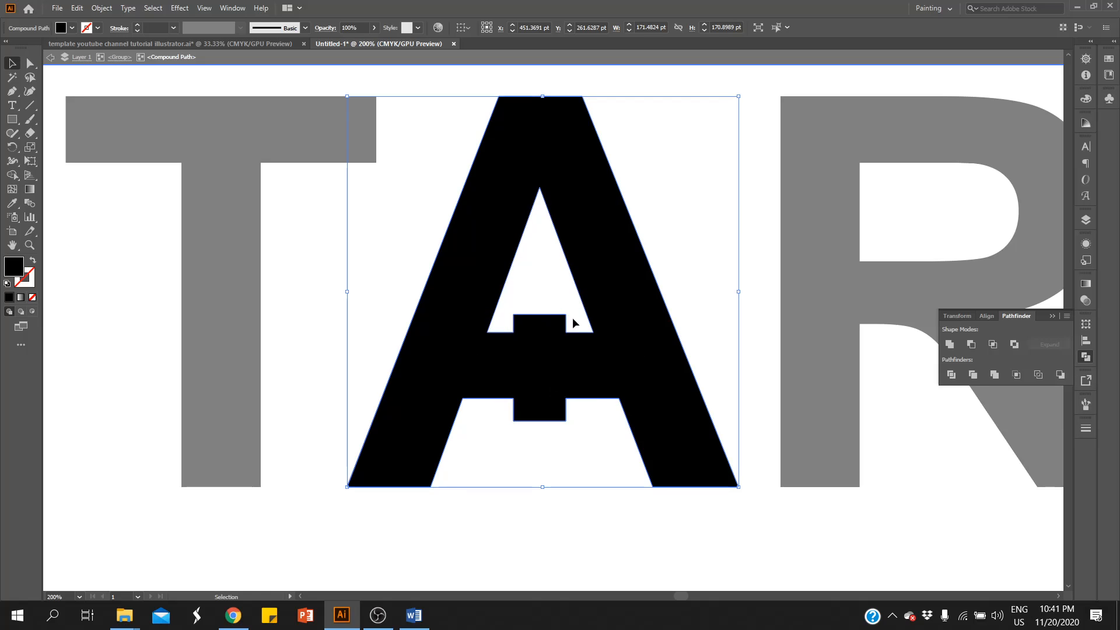
click(536, 539)
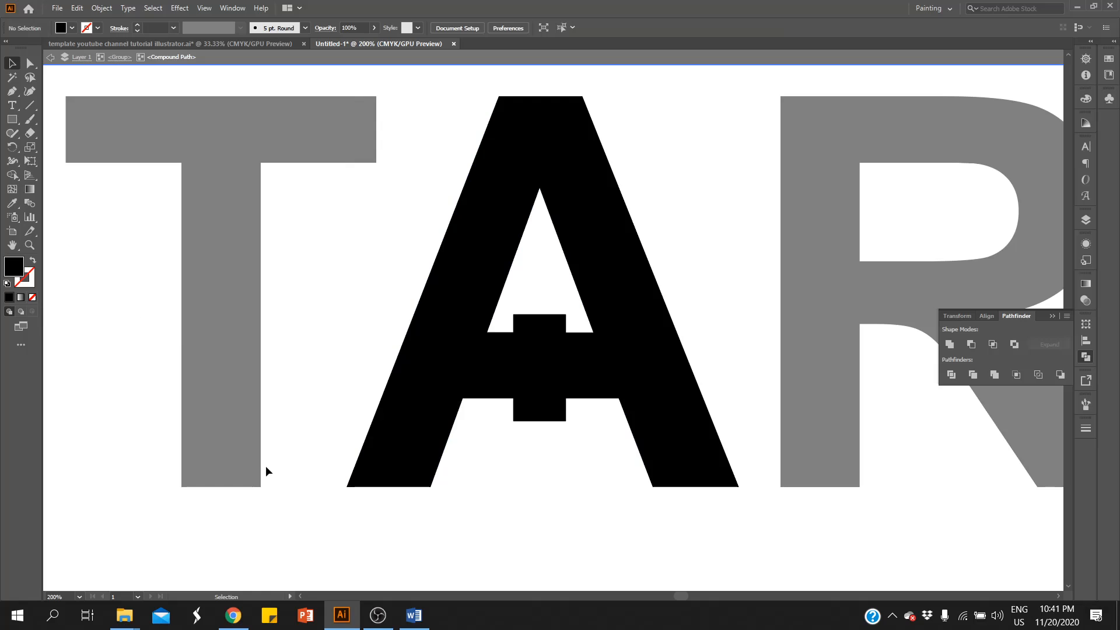
key(a)
key(ctrl+z)
key(v)
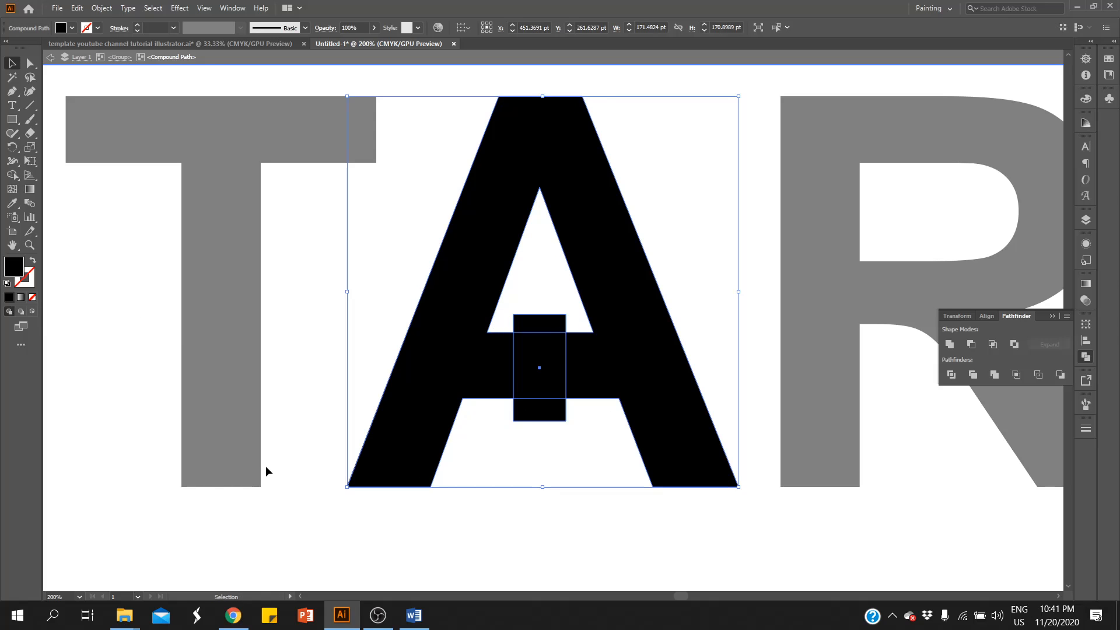
Step: Try the Minus Front and Intersect shape modes on the A and the crossbar rectangle, undoing each one
click(971, 344)
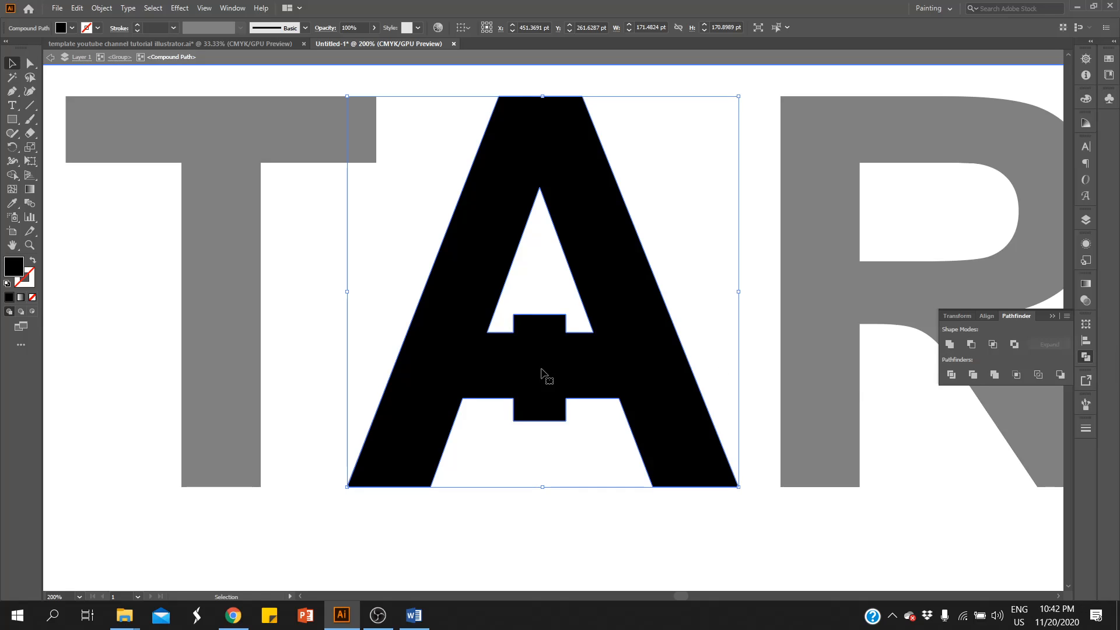
key(ctrl+z)
click(533, 516)
drag(479, 475, 597, 379)
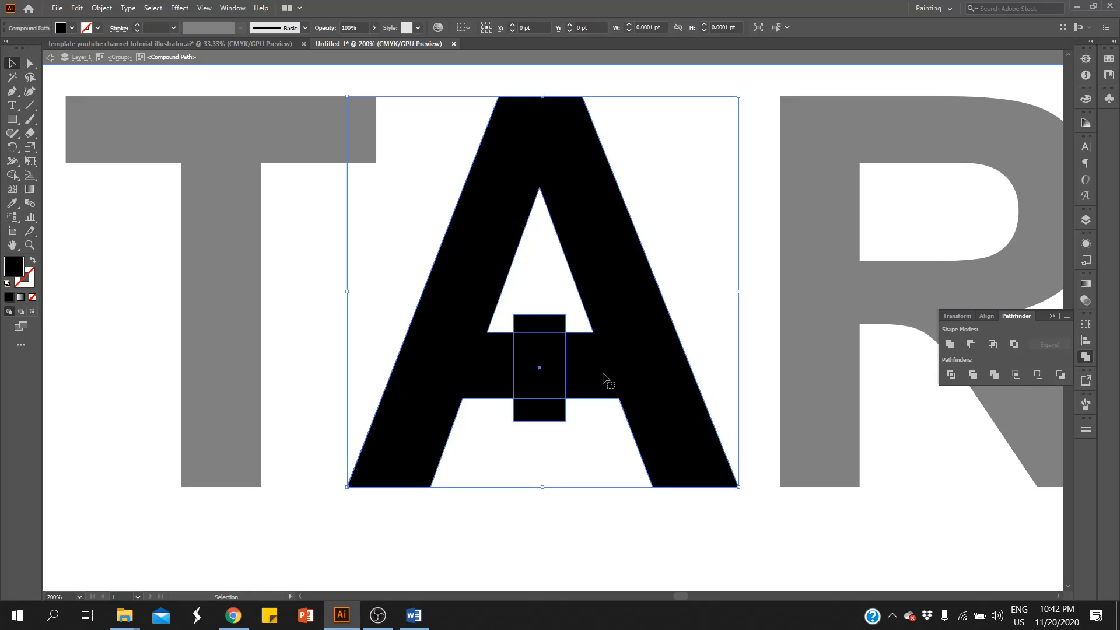
click(993, 344)
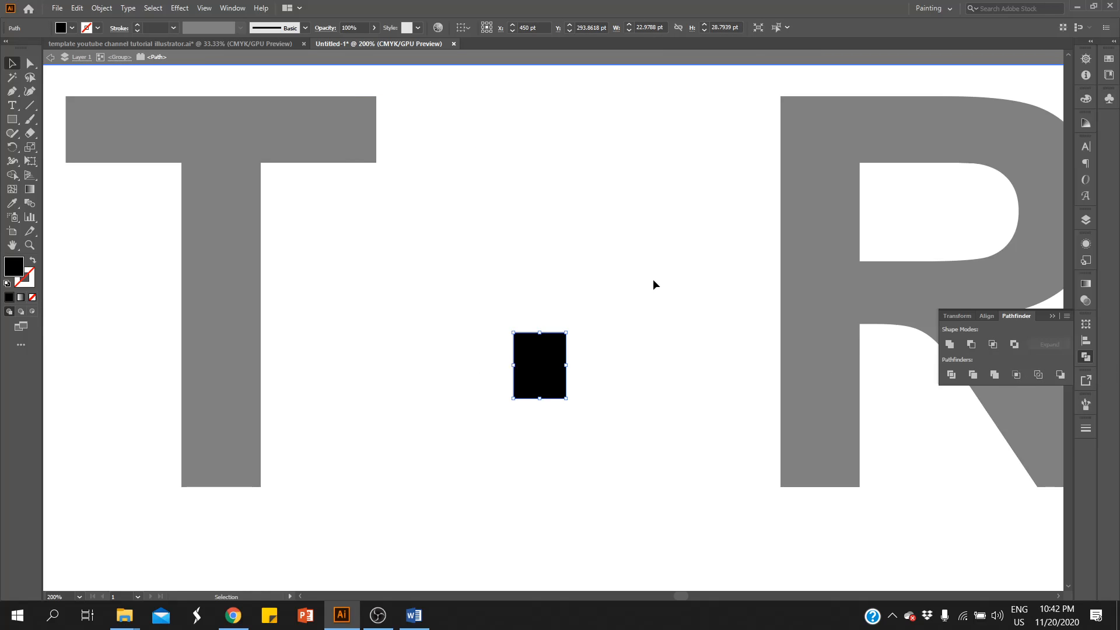
key(ctrl+z)
click(561, 414)
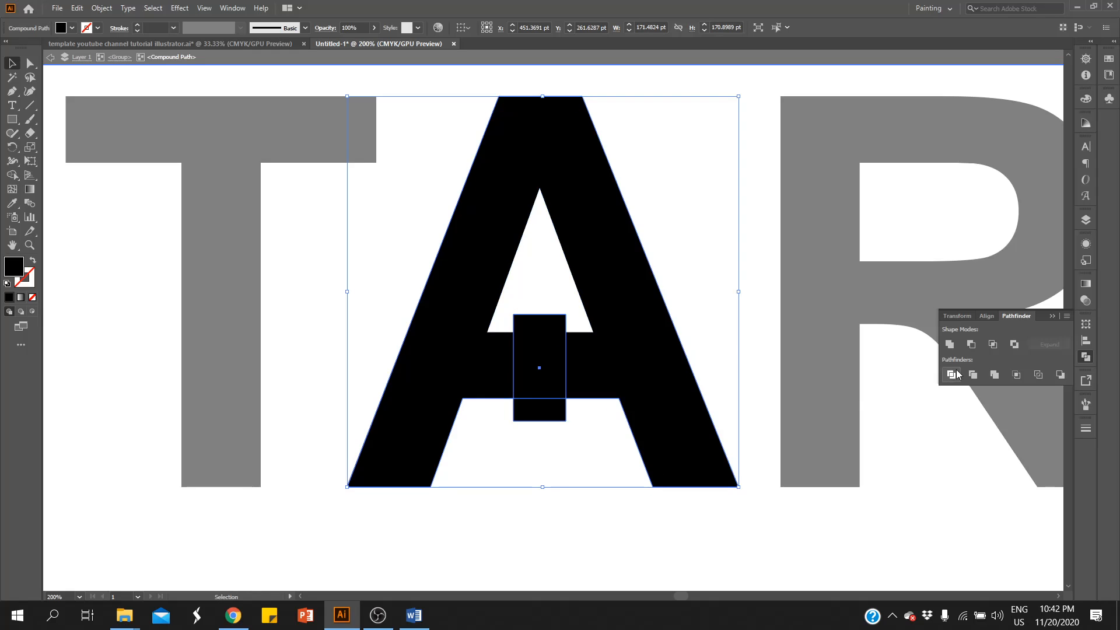
Step: Exclude the overlap of the A and the rectangle, and delete the two leftover pieces above and below the crossbar gap
click(1016, 344)
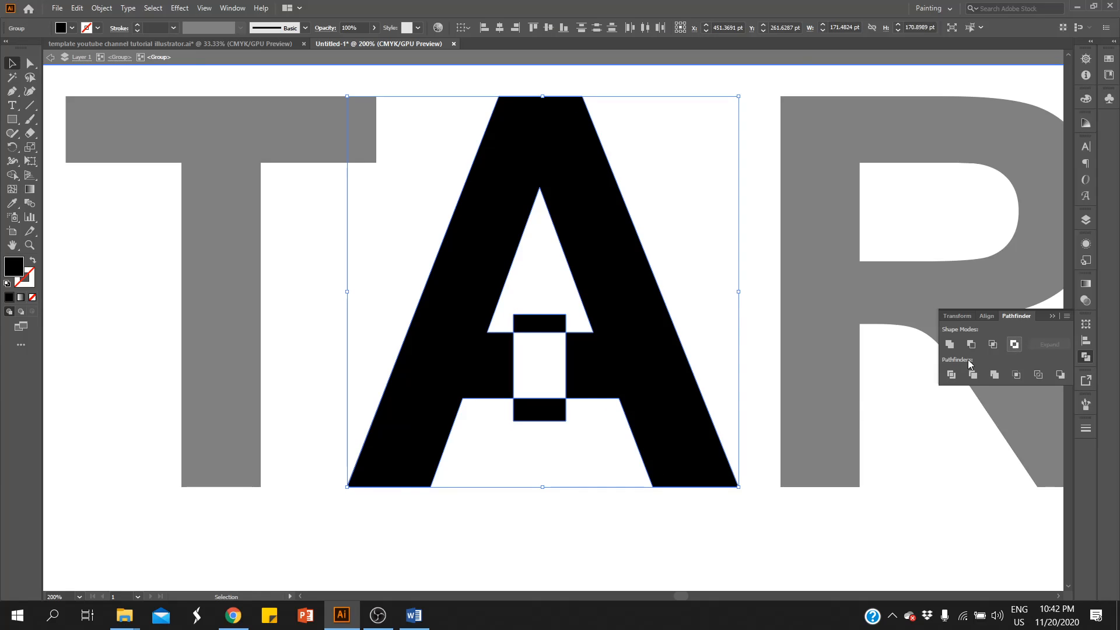
click(543, 447)
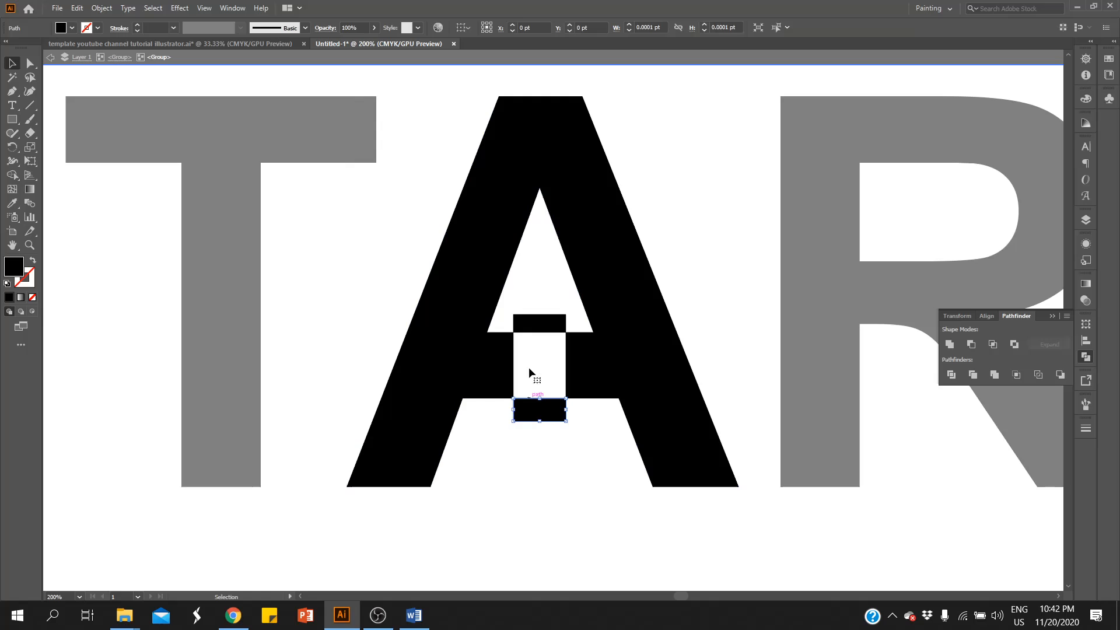
click(538, 323)
click(540, 418)
key(Delete)
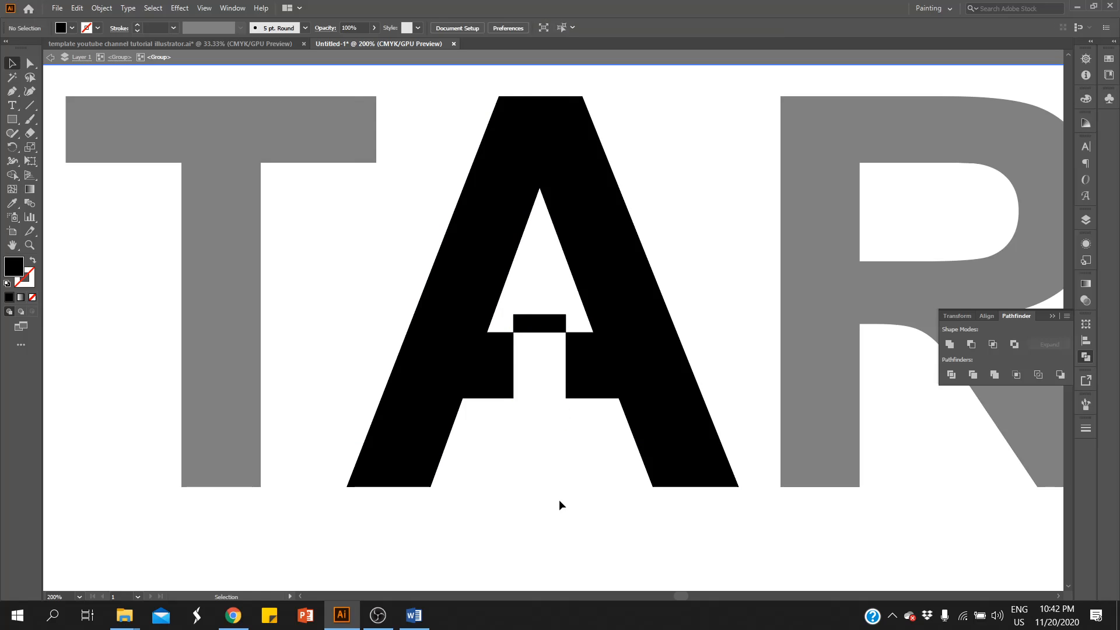
click(532, 322)
key(Delete)
Step: Remove the A's two crossbar stubs by deleting their four inner corner anchors with the Delete Anchor Point tool
click(591, 373)
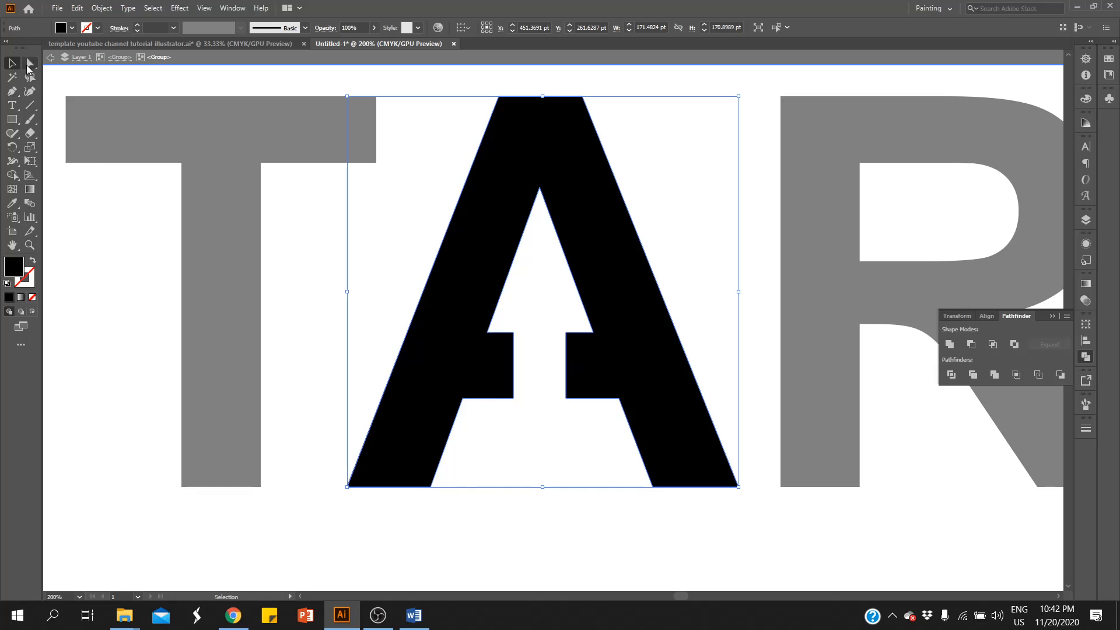
click(587, 561)
click(638, 332)
click(30, 63)
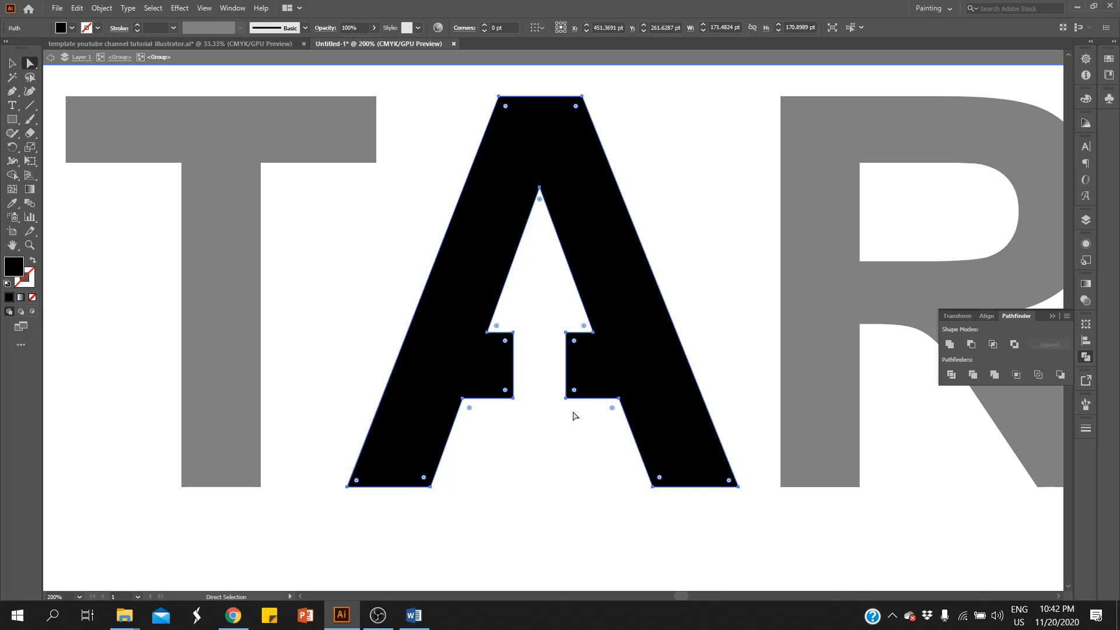
click(29, 63)
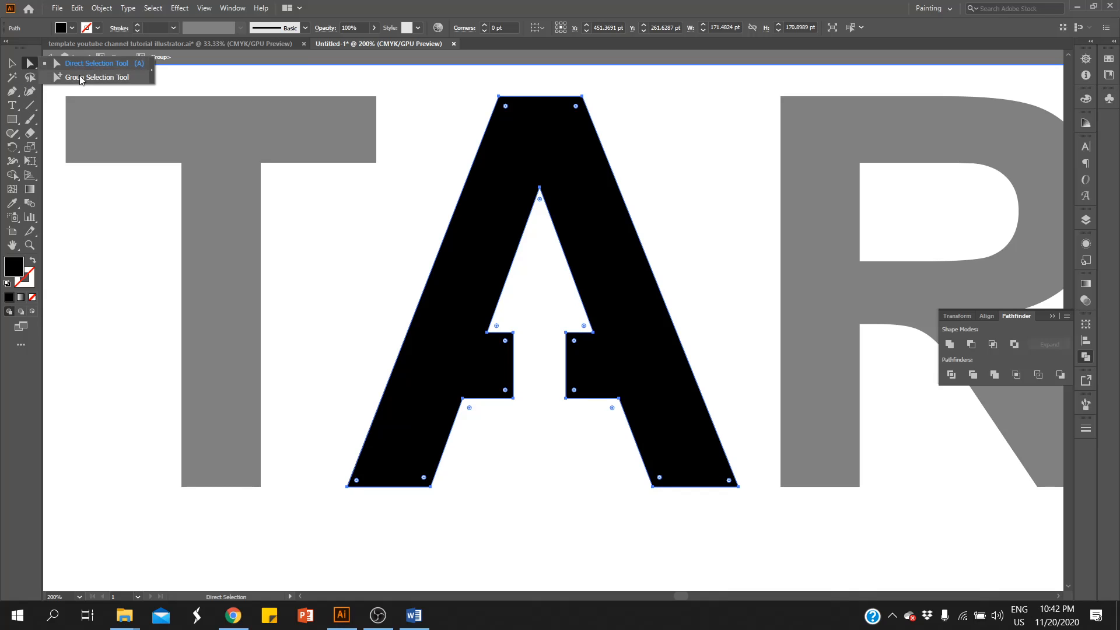
click(12, 92)
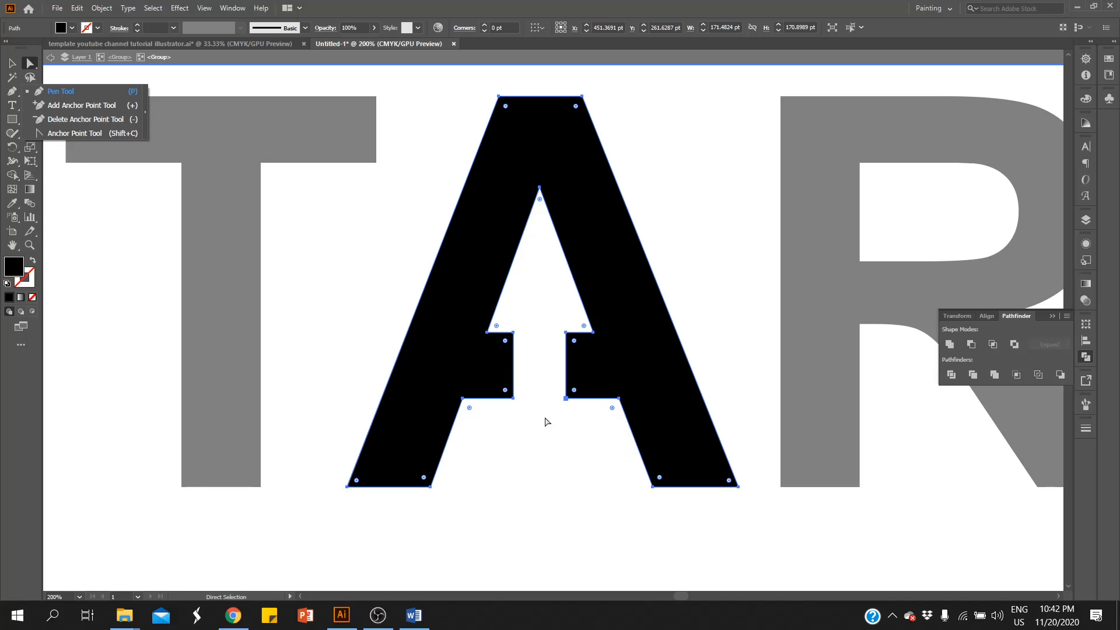
click(72, 120)
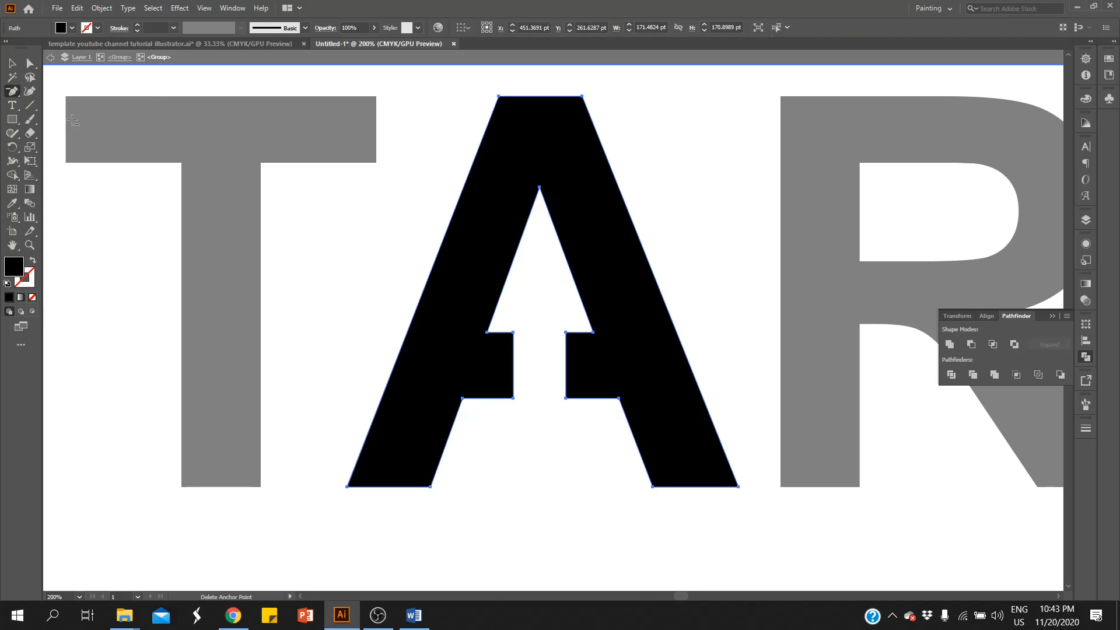
click(513, 332)
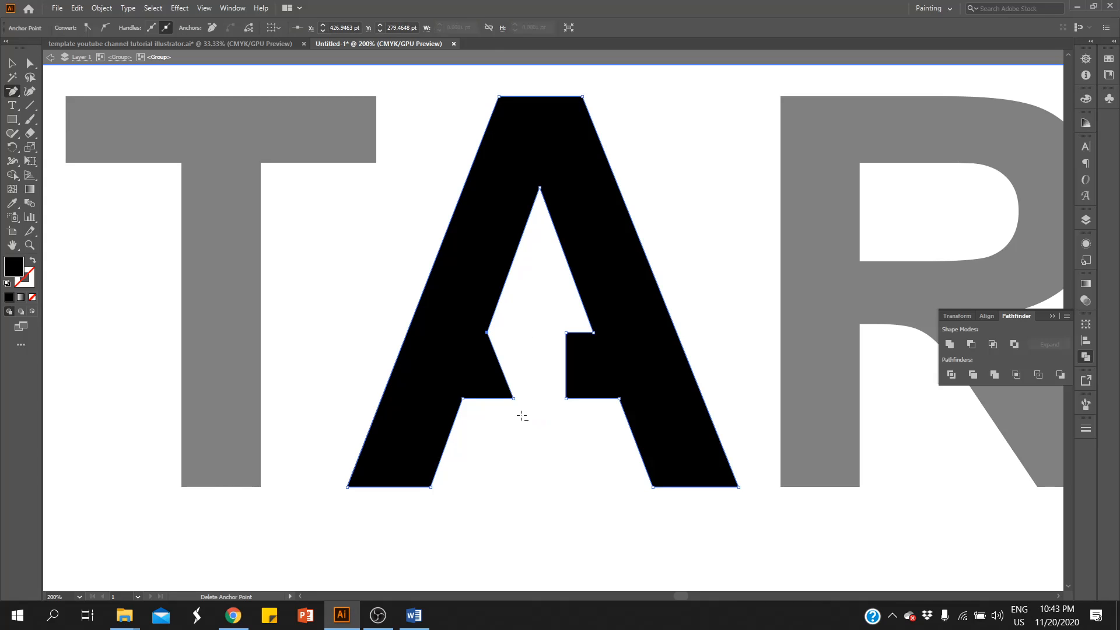
click(513, 398)
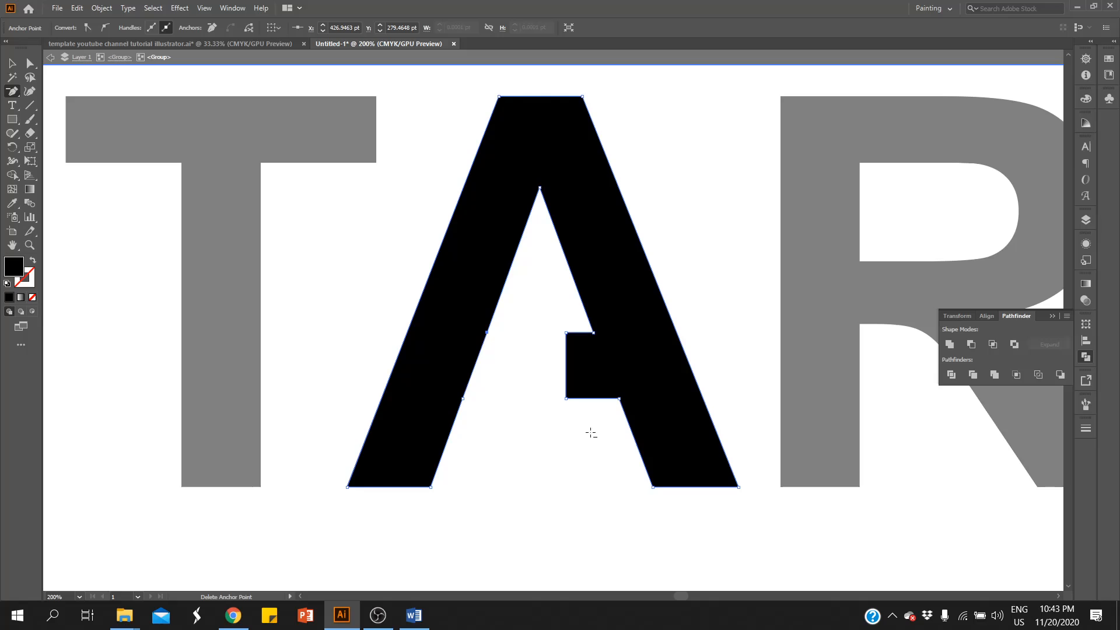
click(565, 398)
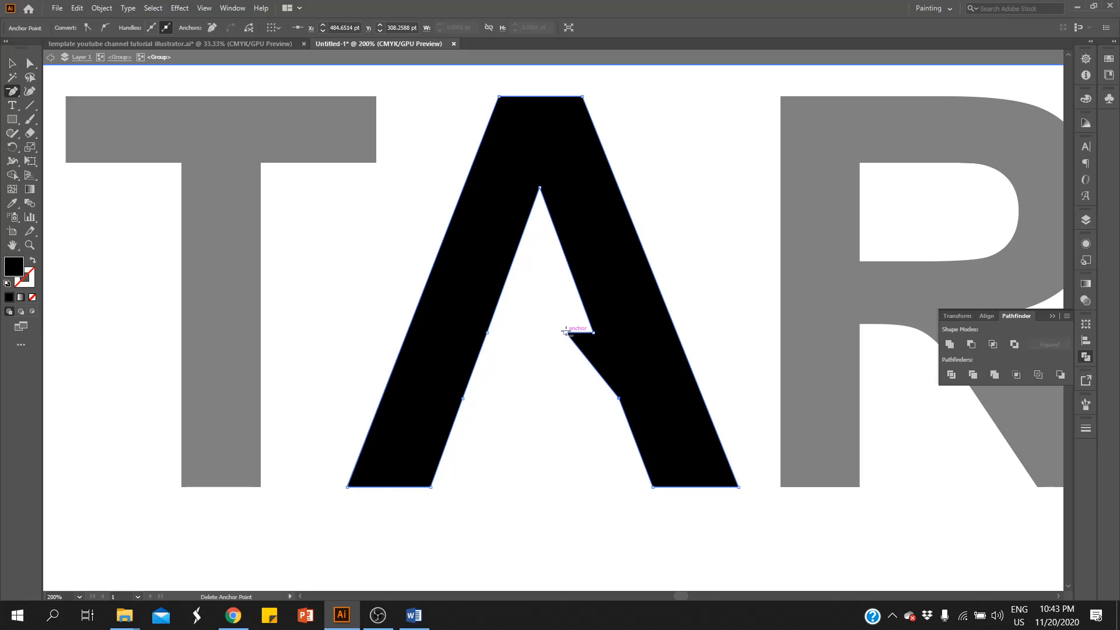
click(566, 333)
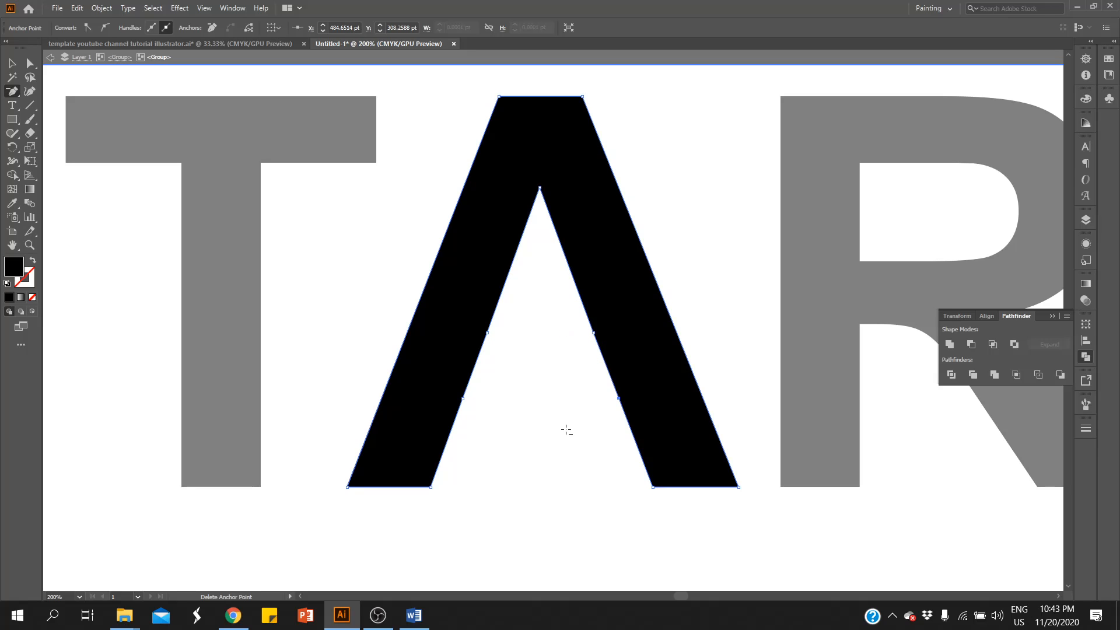
Step: Delete the lower leftover anchor point on the inner edge of each leg of the A, and deselect the letter
click(462, 398)
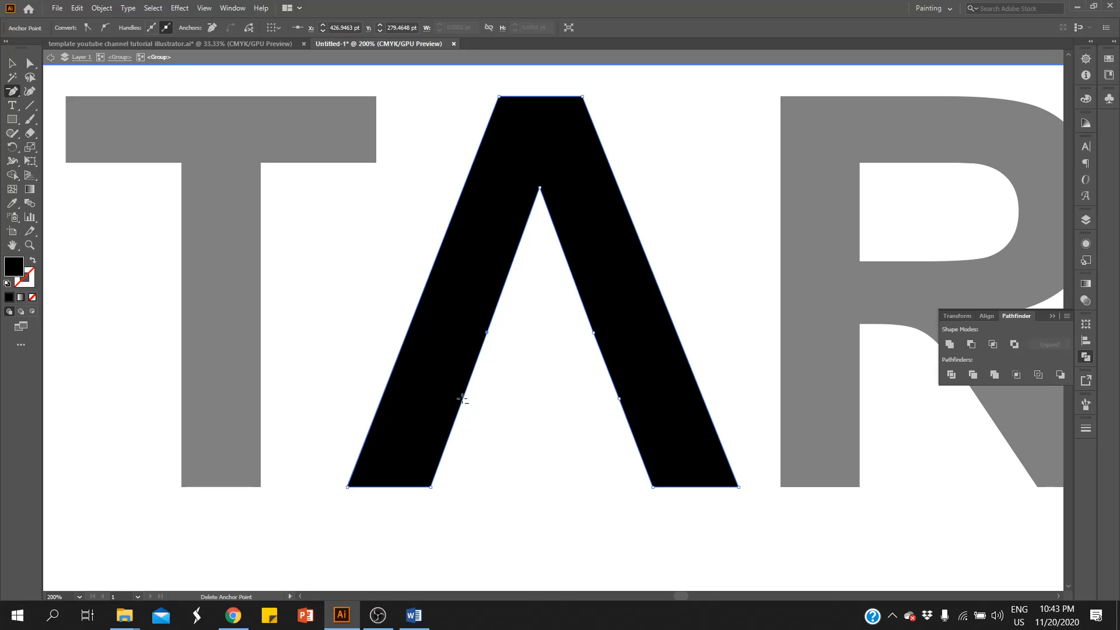
click(619, 399)
click(619, 398)
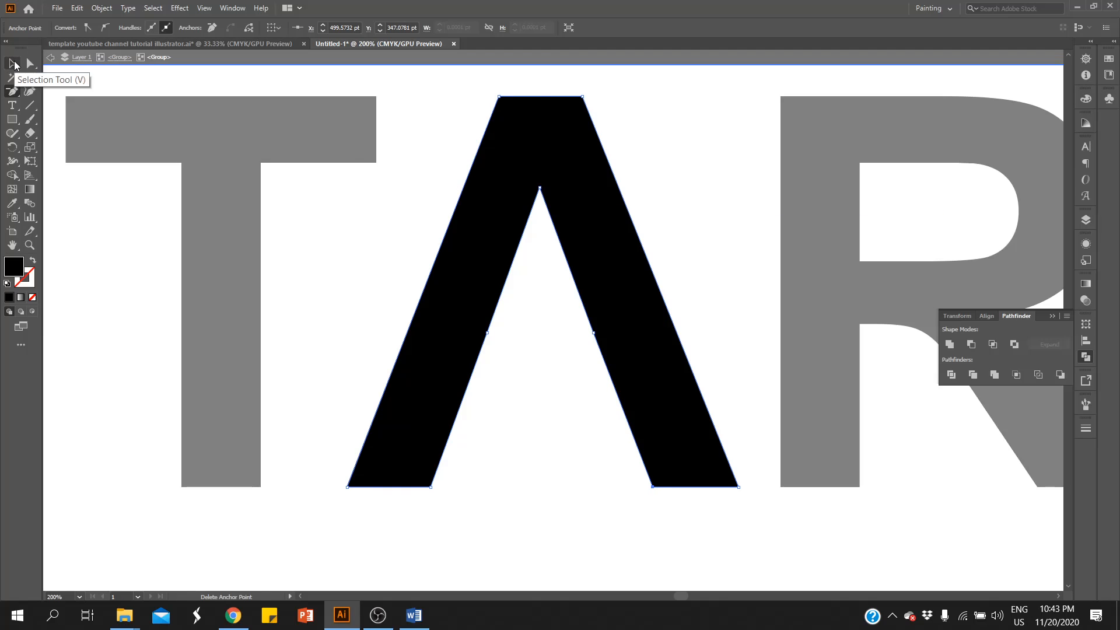
click(12, 62)
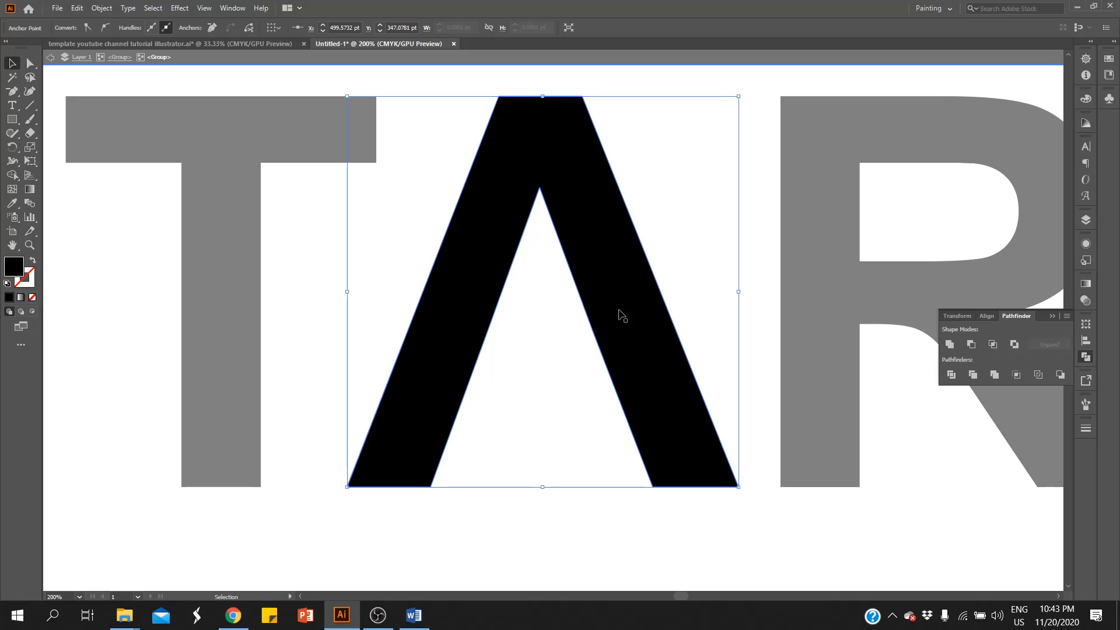
scroll(622, 316, down, 3)
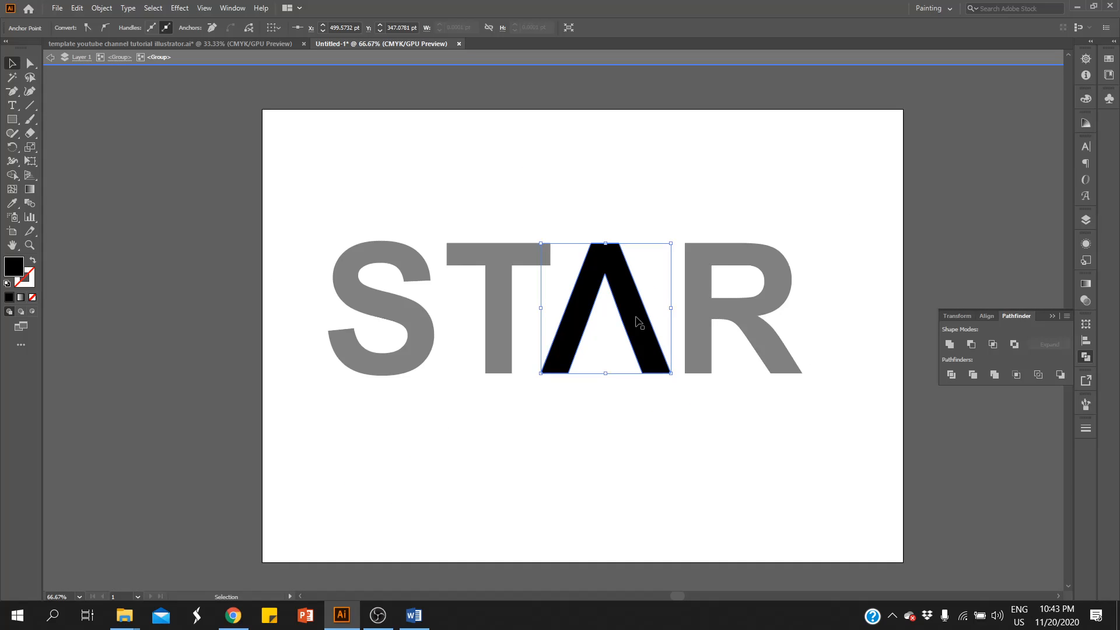
click(648, 404)
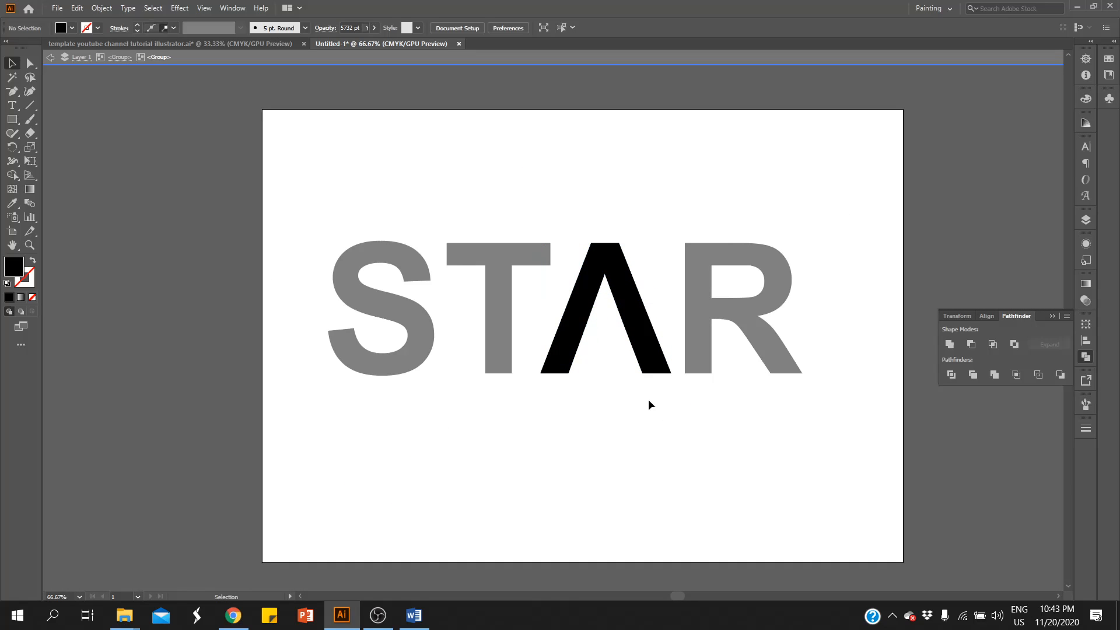
Step: Extend the bottom end of the A's right leg diagonally down and right, making the letter about 224 by 307 pt
click(648, 361)
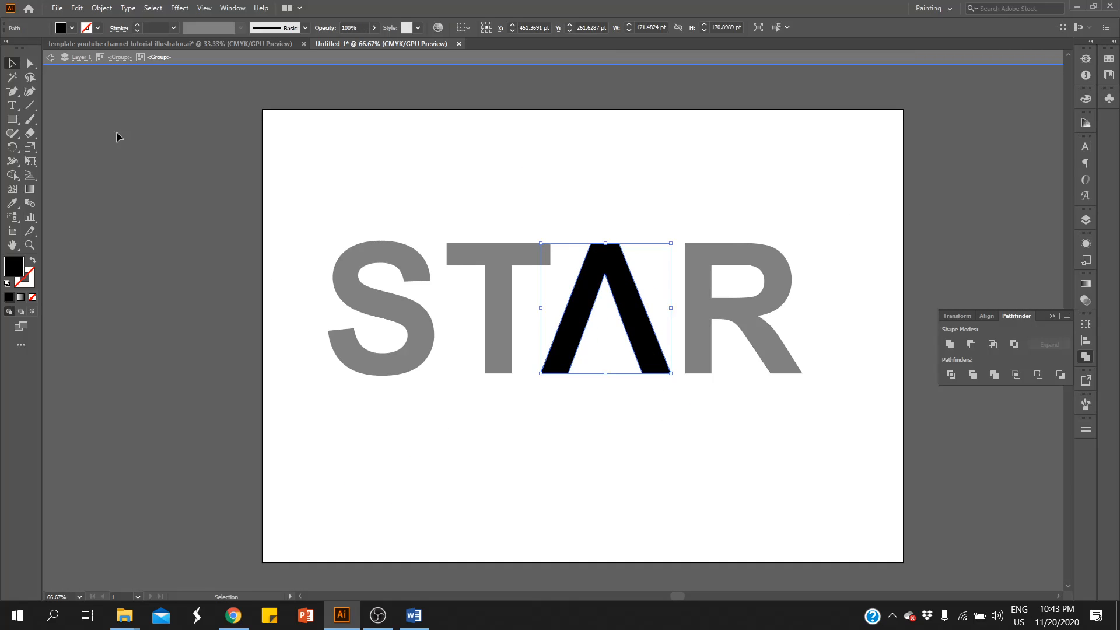
click(30, 68)
drag(627, 362, 712, 477)
click(630, 376)
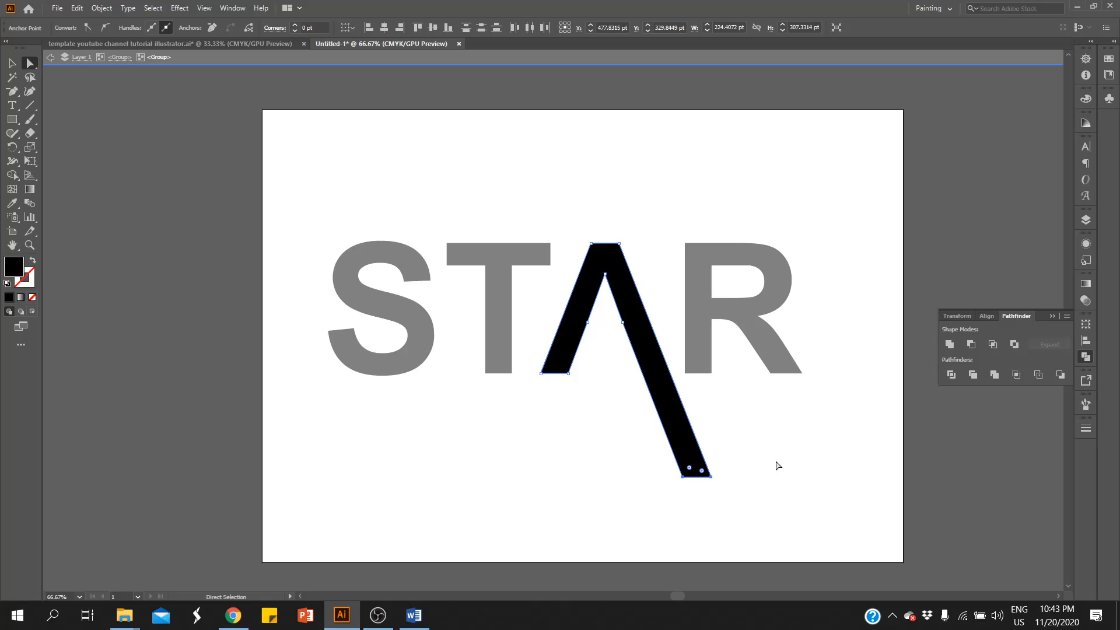
click(777, 465)
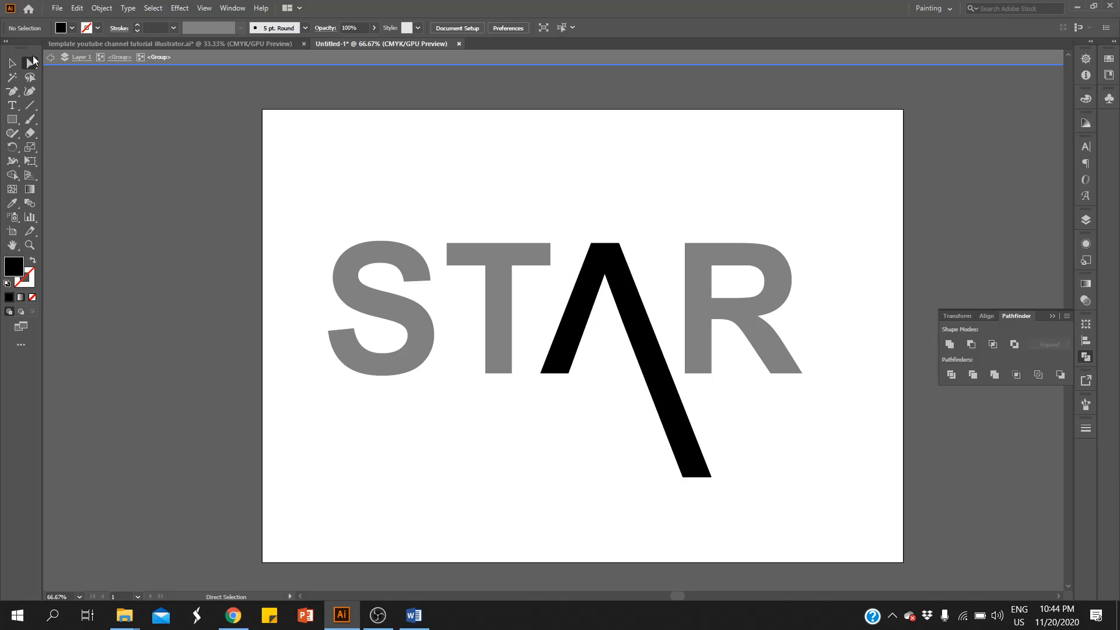
Step: Leave isolation of the letter A, then isolate and select the letter R's compound path
click(12, 63)
double_click(586, 440)
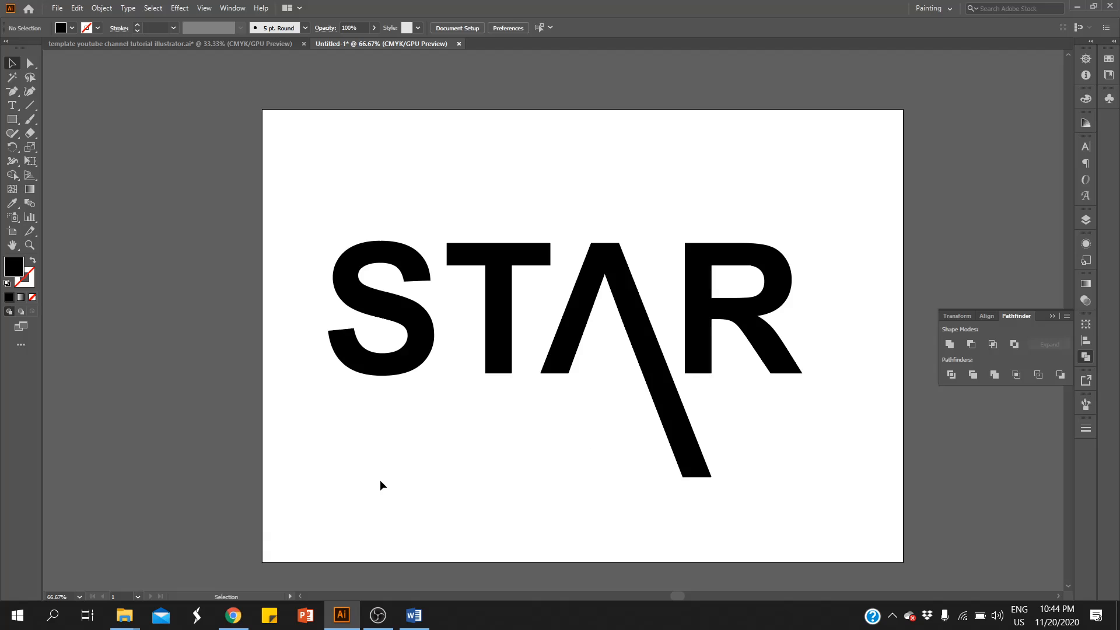
double_click(778, 362)
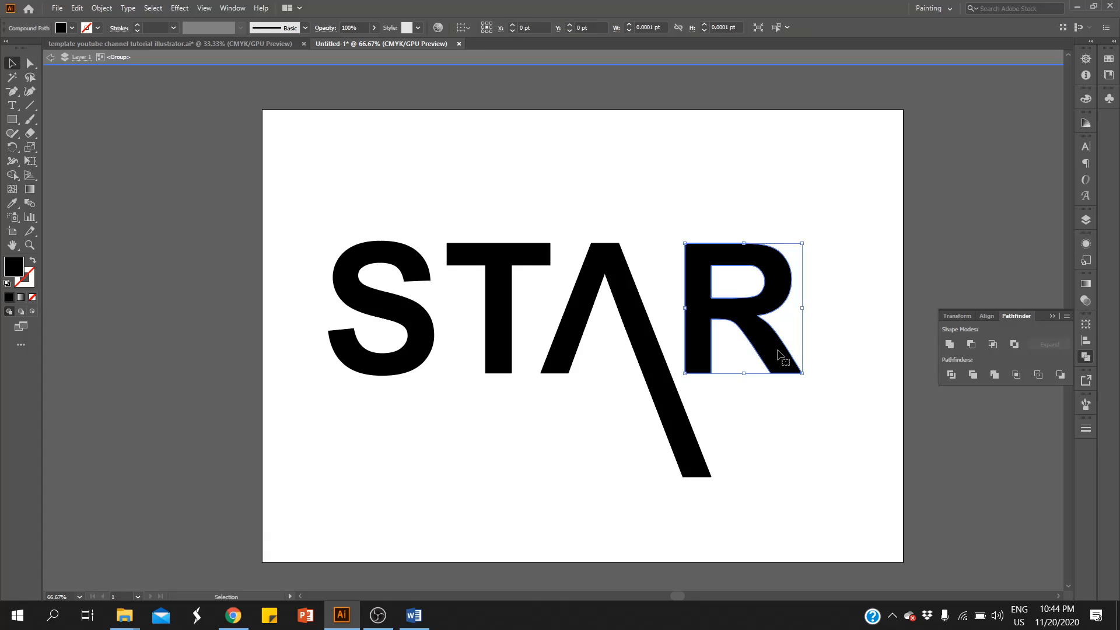
double_click(778, 350)
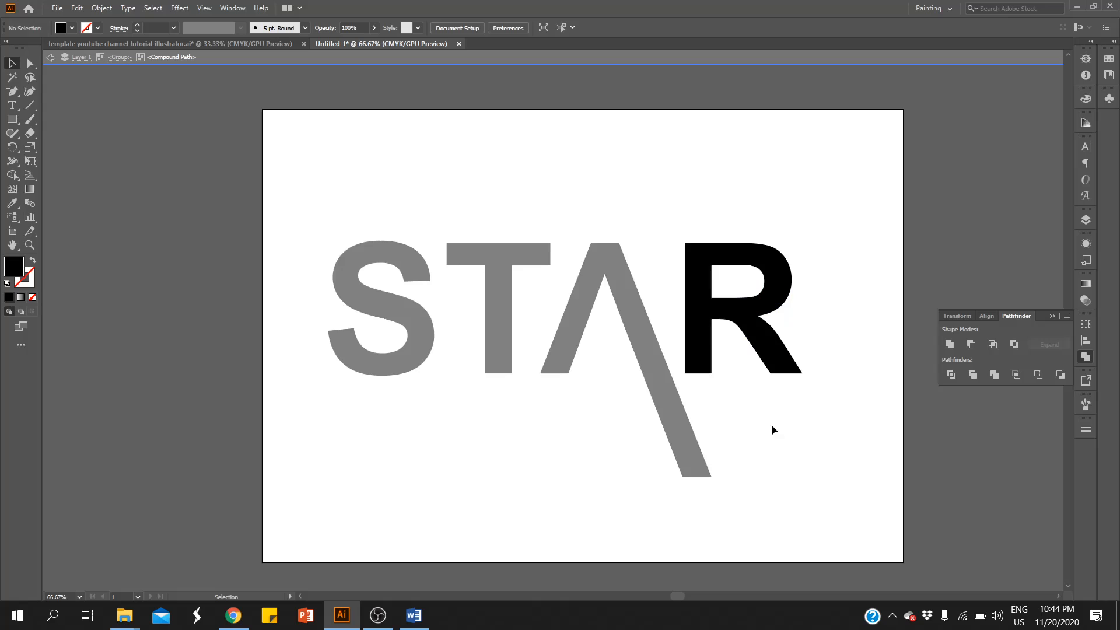
click(784, 365)
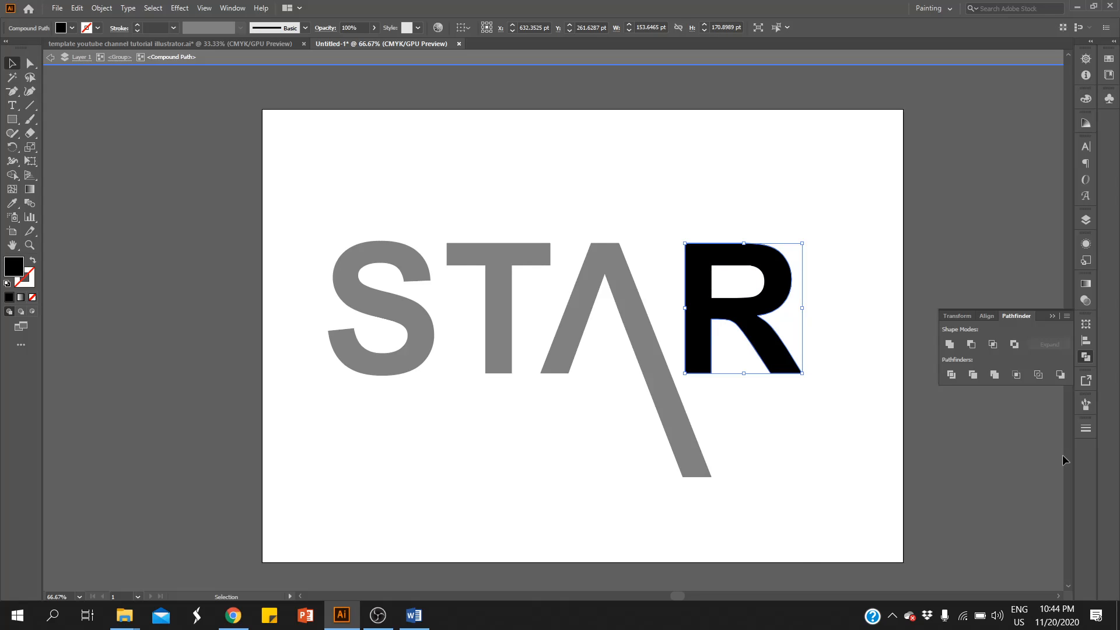
Step: Extend the bottom end of the R's leg down and far right past the artboard edge, making the letter about 370 by 274 pt
scroll(812, 411, up, 2)
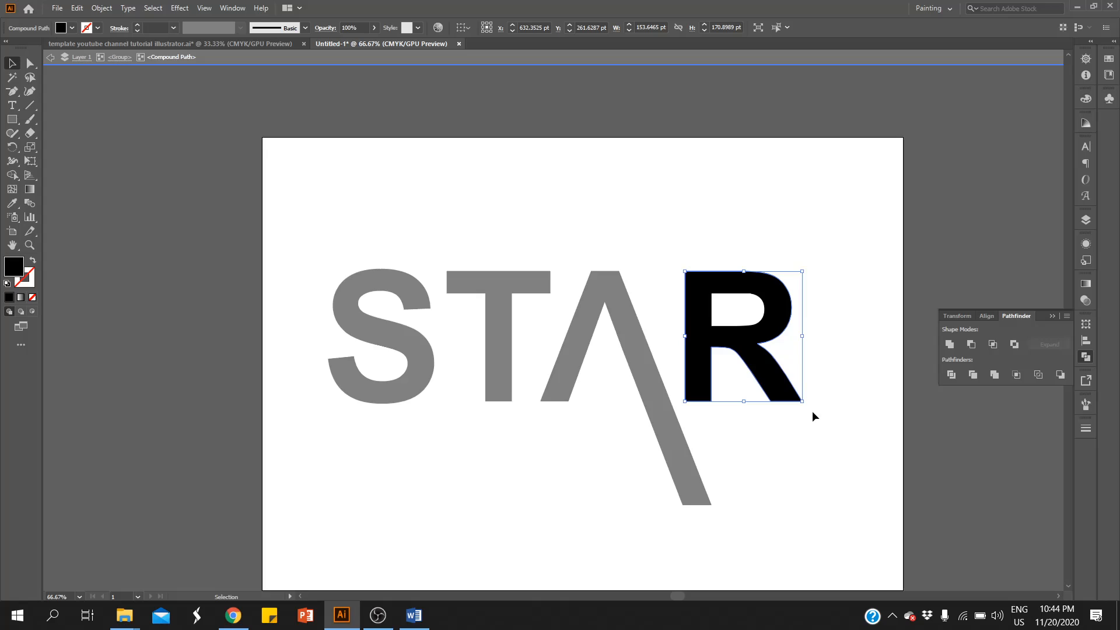
scroll(812, 411, down, 3)
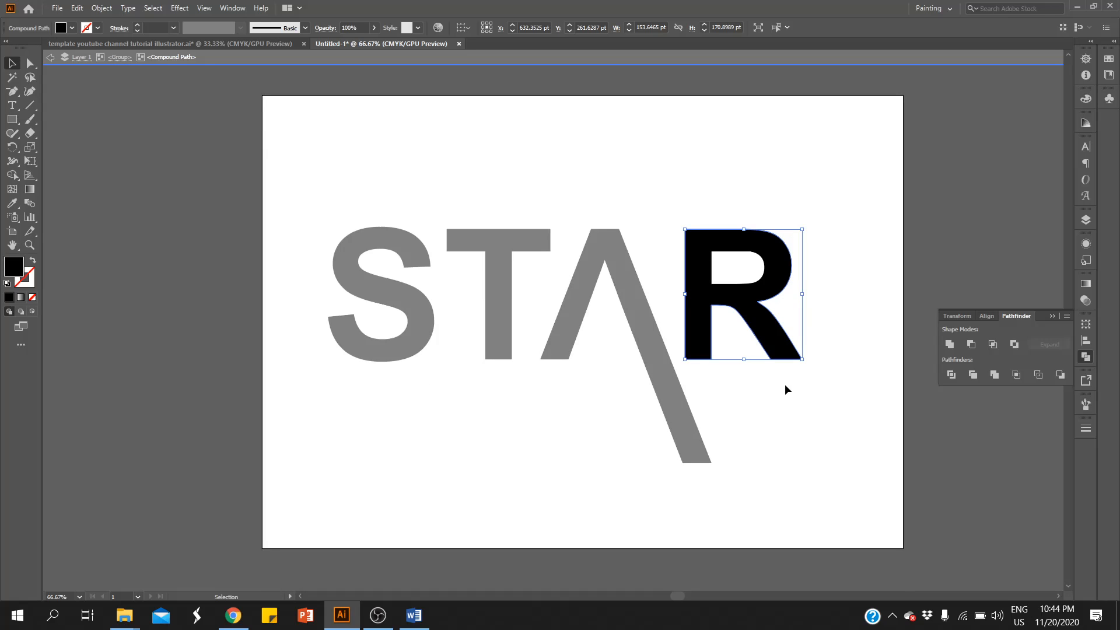
click(31, 62)
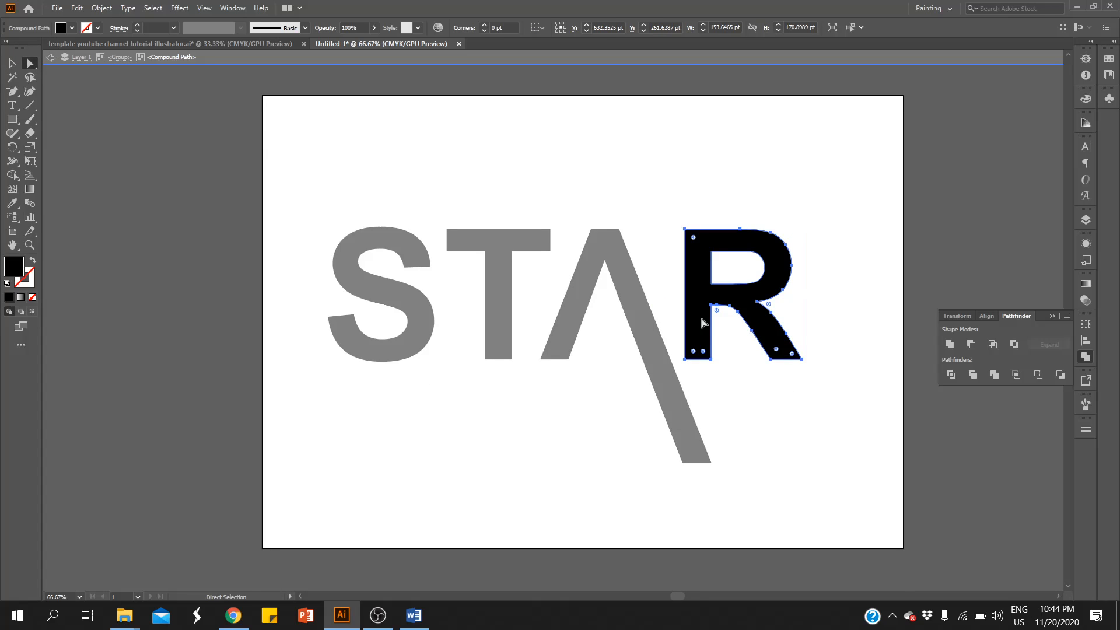
drag(789, 366, 841, 446)
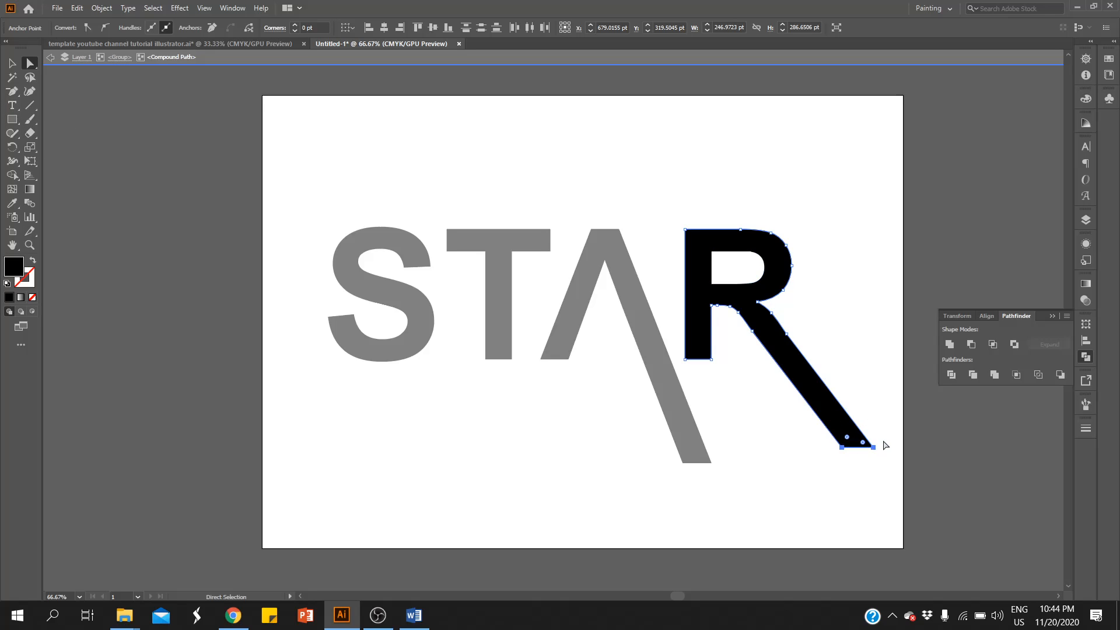
drag(888, 438, 967, 442)
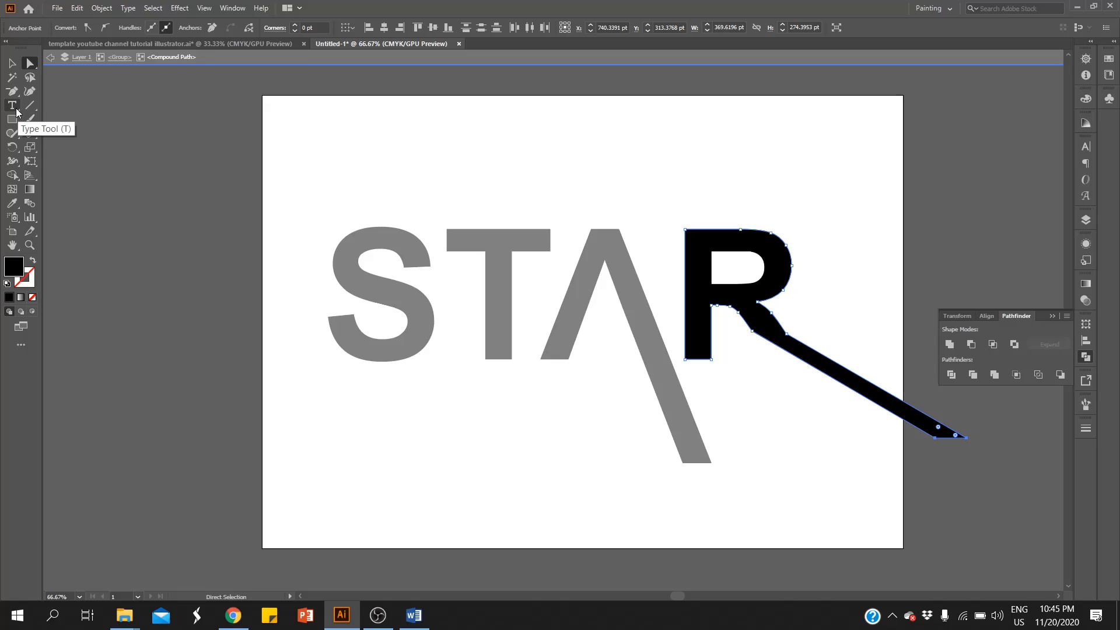
Step: Bend the edges of the R's extended leg into a tapering curved tail with the Anchor Point tool, and leave isolation mode
click(11, 91)
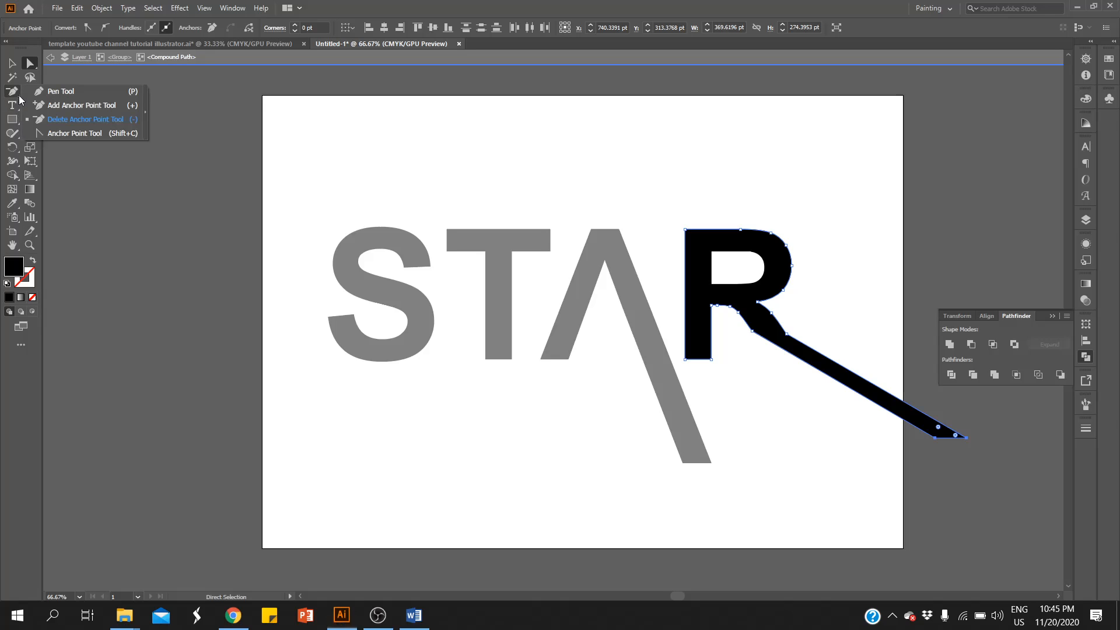
click(68, 134)
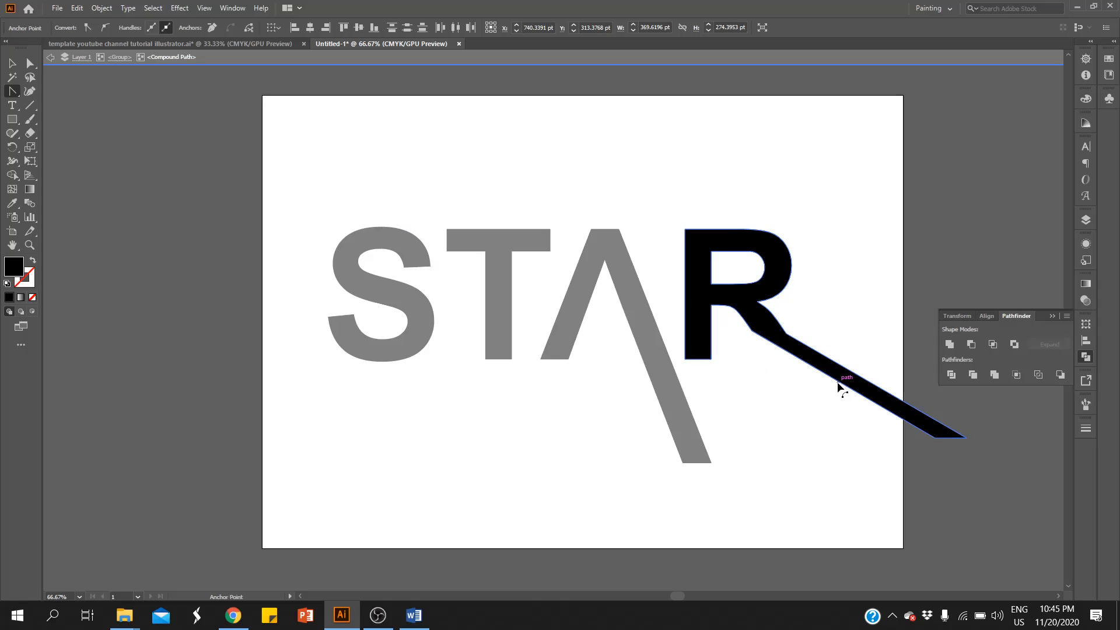
drag(838, 381, 856, 405)
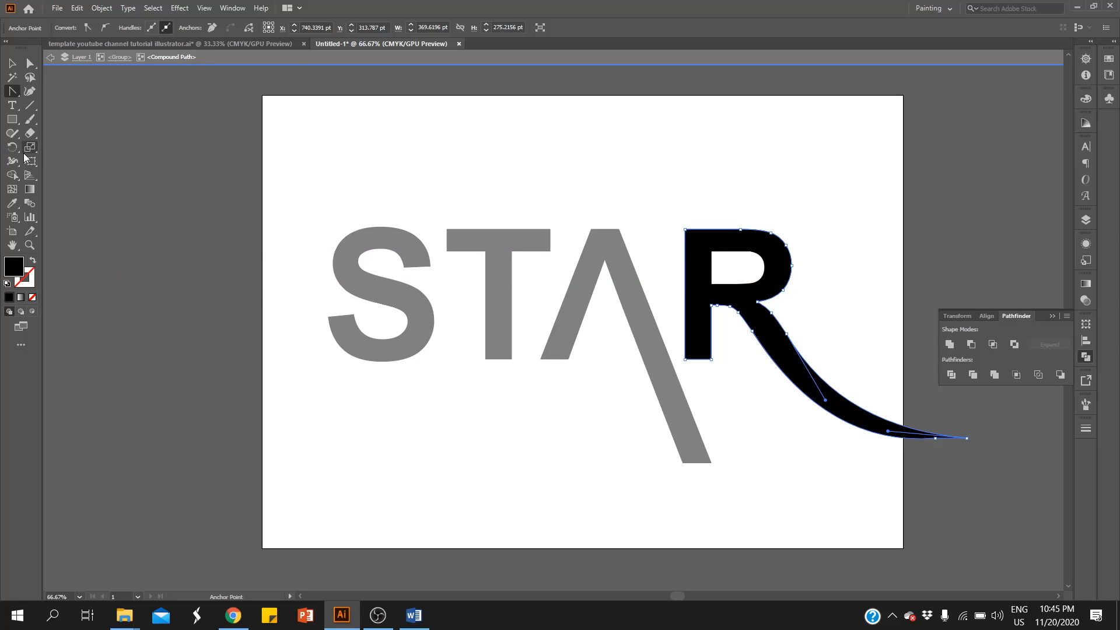
click(12, 63)
click(808, 491)
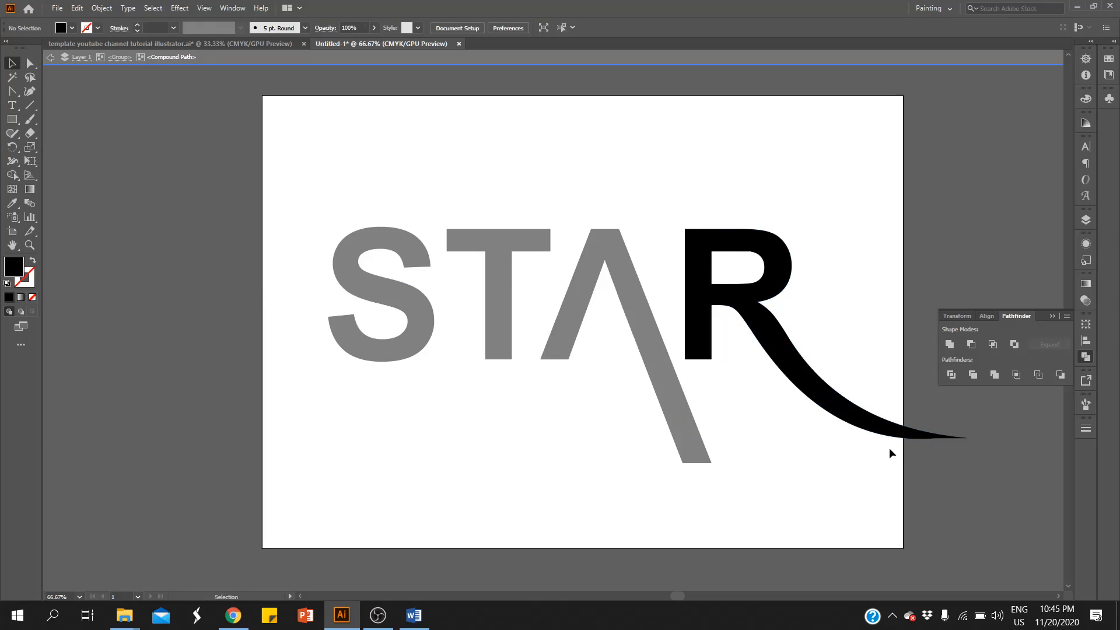
click(913, 437)
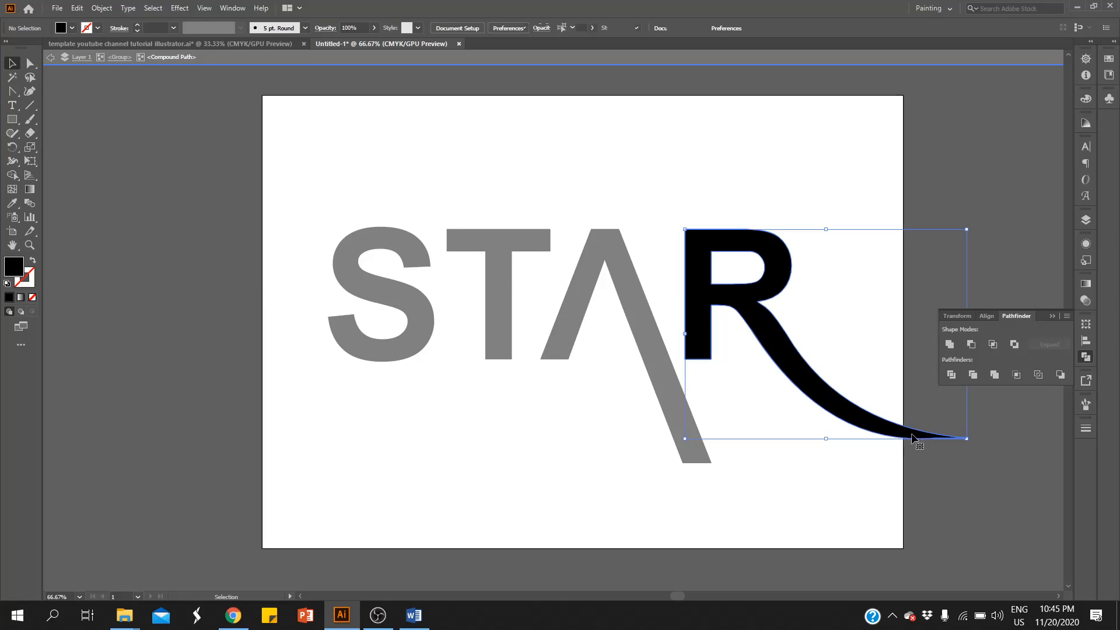
double_click(481, 431)
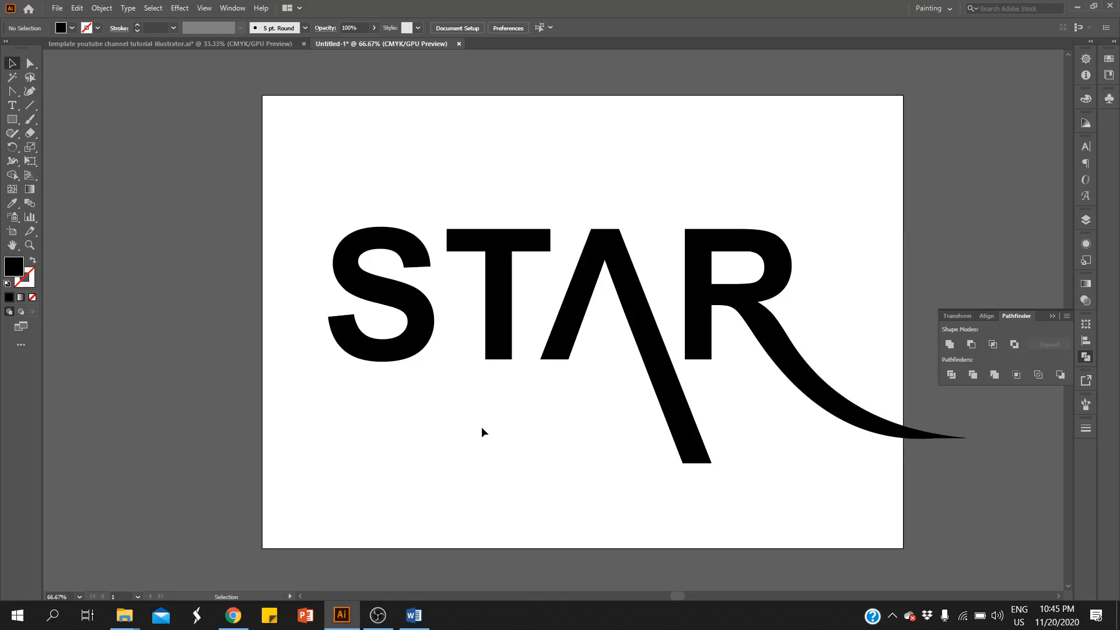
Step: Ungroup the STAR wordmark into separate letters and deselect them
click(549, 353)
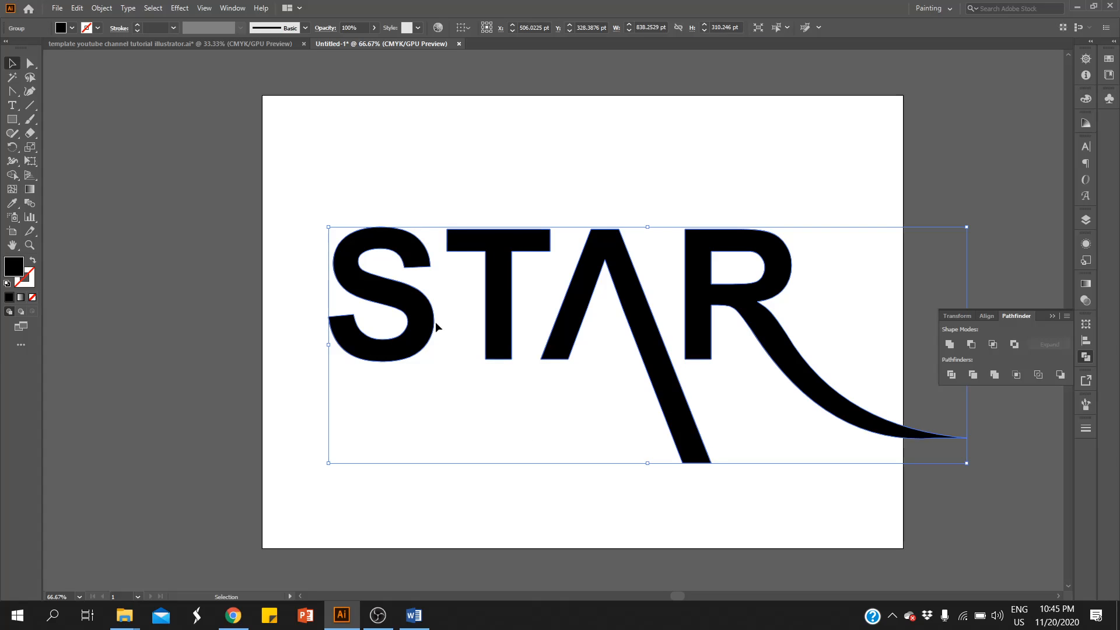
click(702, 541)
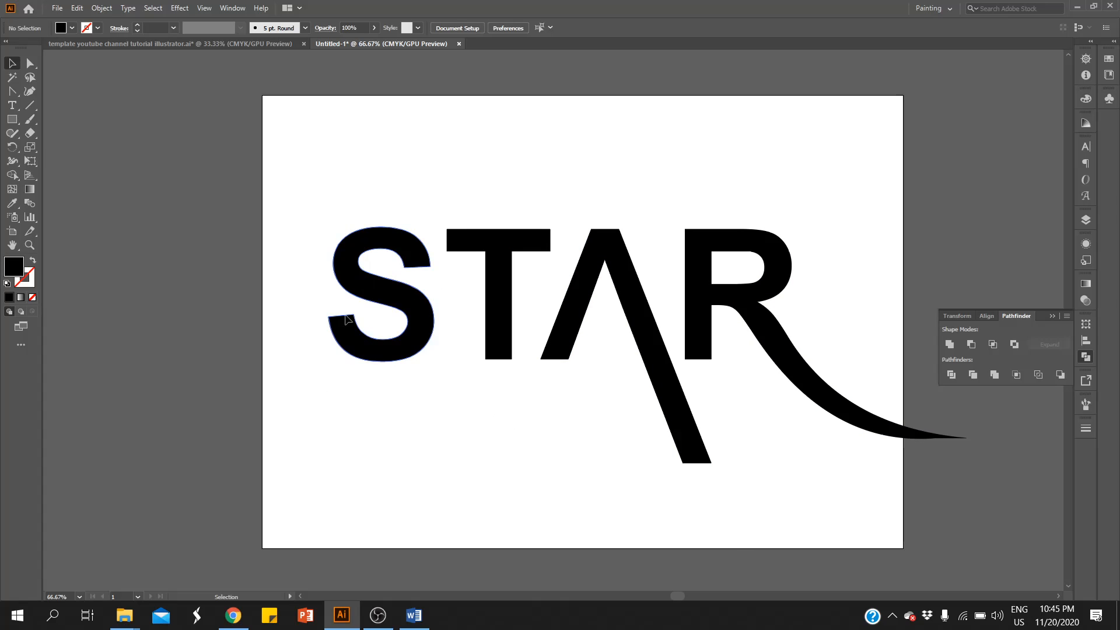
click(413, 344)
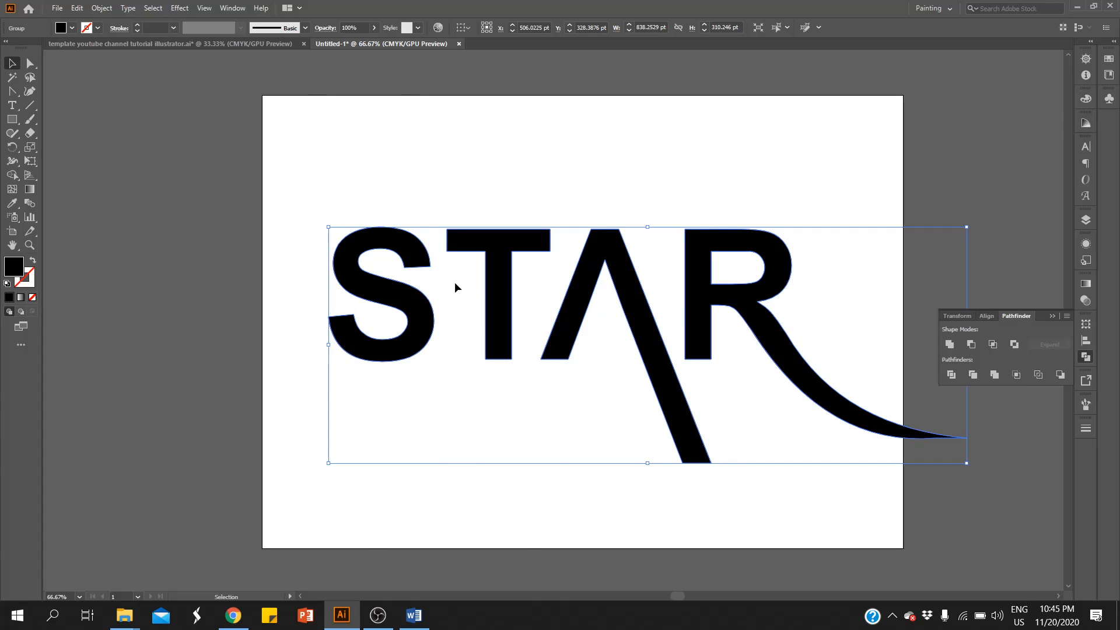
right_click(415, 318)
click(485, 421)
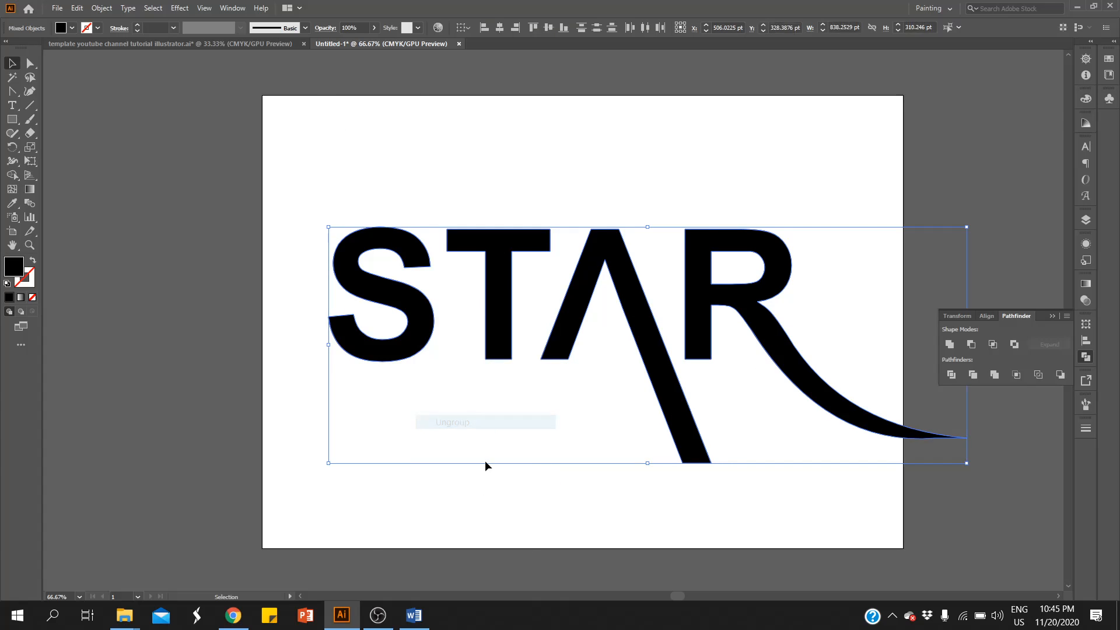
click(421, 396)
Step: Nudge the letter S right by about 21 pt so that it touches the T
click(410, 352)
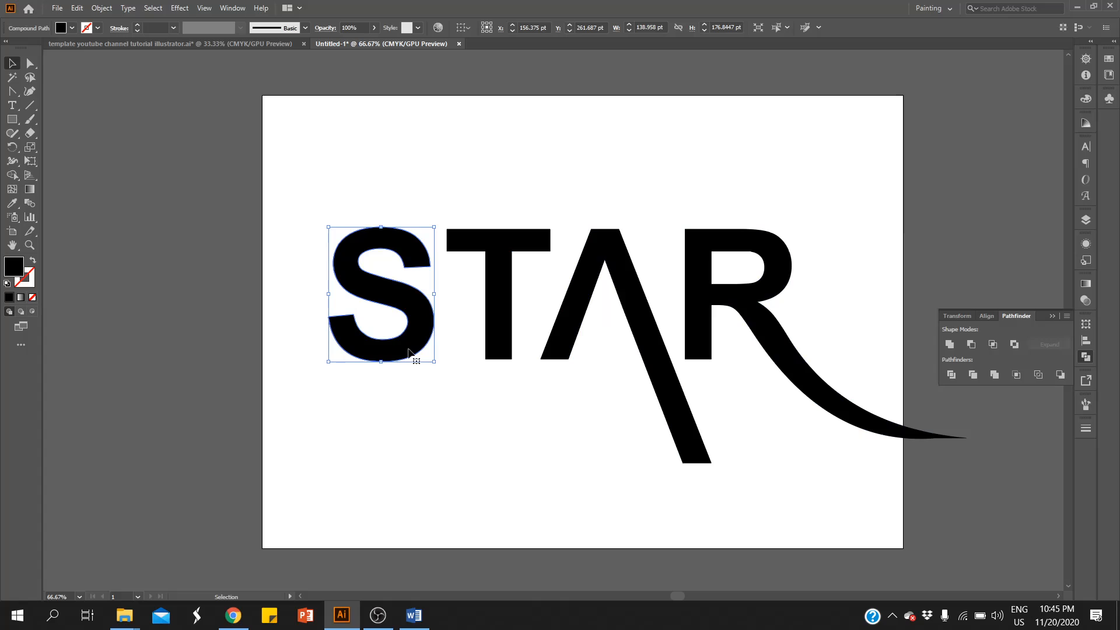
key(shift+Right)
key(shift+Right)
key(shift+Right)
key(shift+Right)
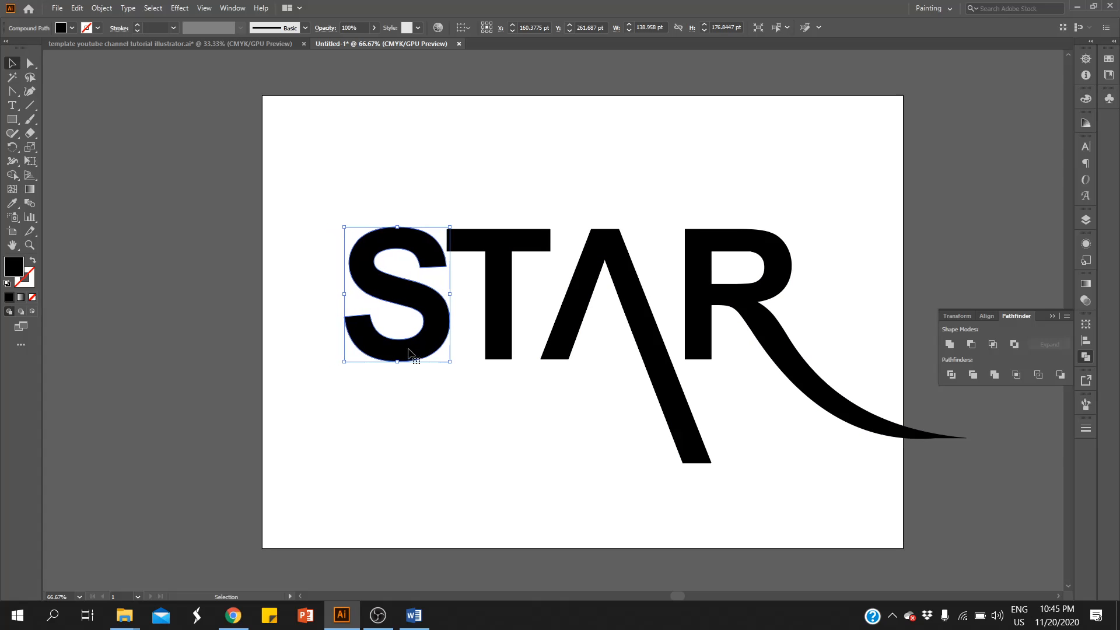
Step: Nudge the letter A left to an X position of about 459 pt, tucking its left foot beneath the T's bar
click(644, 339)
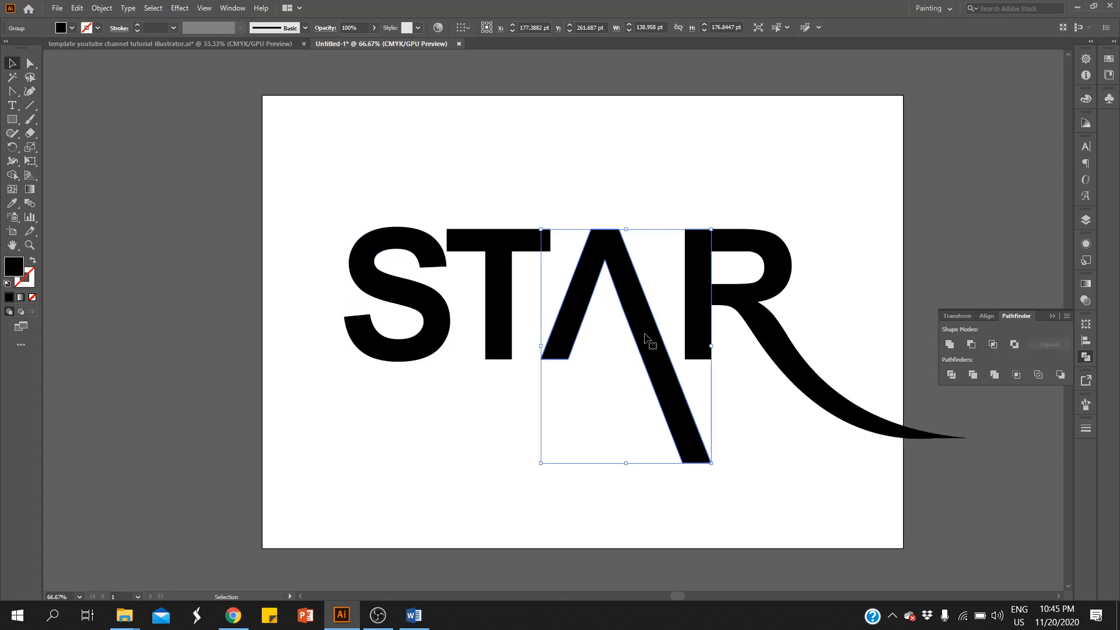
key(shift+Left)
key(shift+Left)
key(shift+Left)
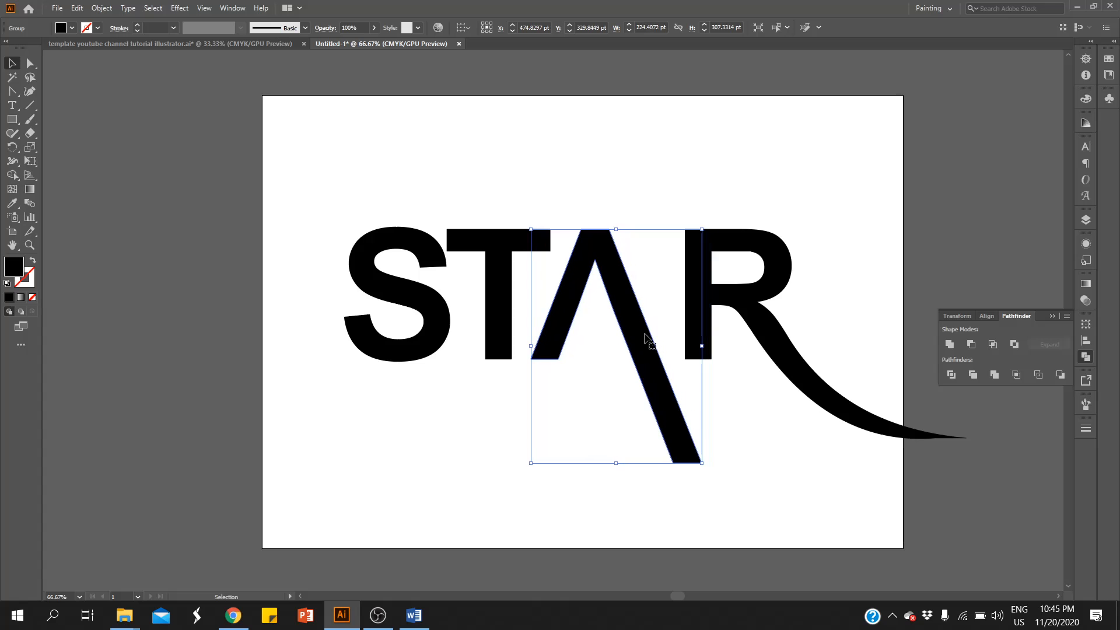
key(shift+Left)
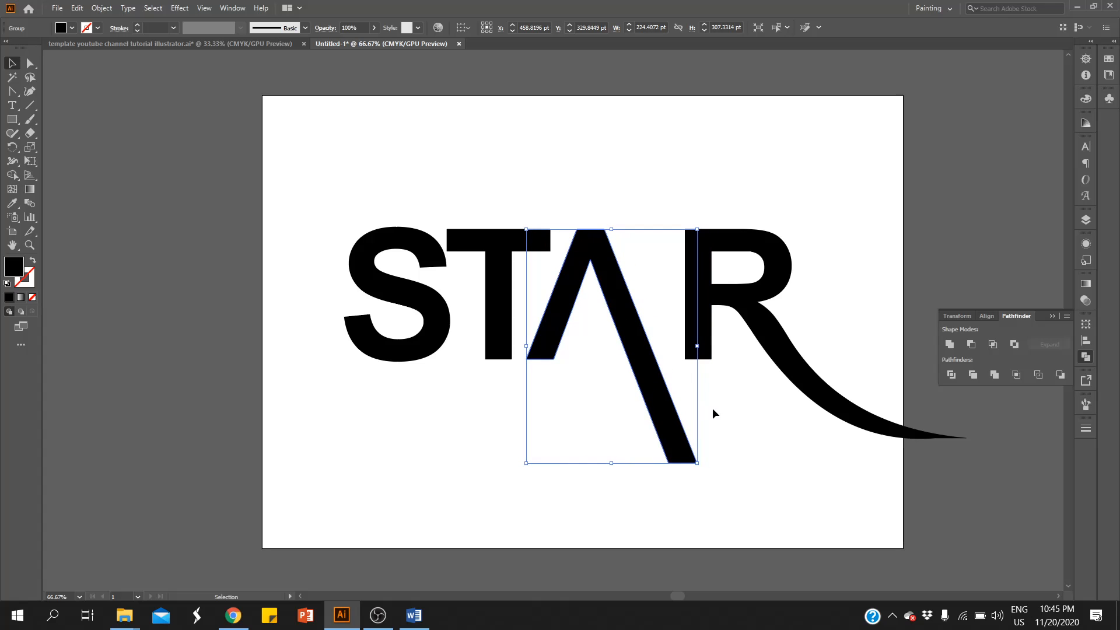
click(712, 413)
Step: Nudge the letter R left by about 35 pt, to X about 705 pt, so its stem meets the A's right leg
click(761, 325)
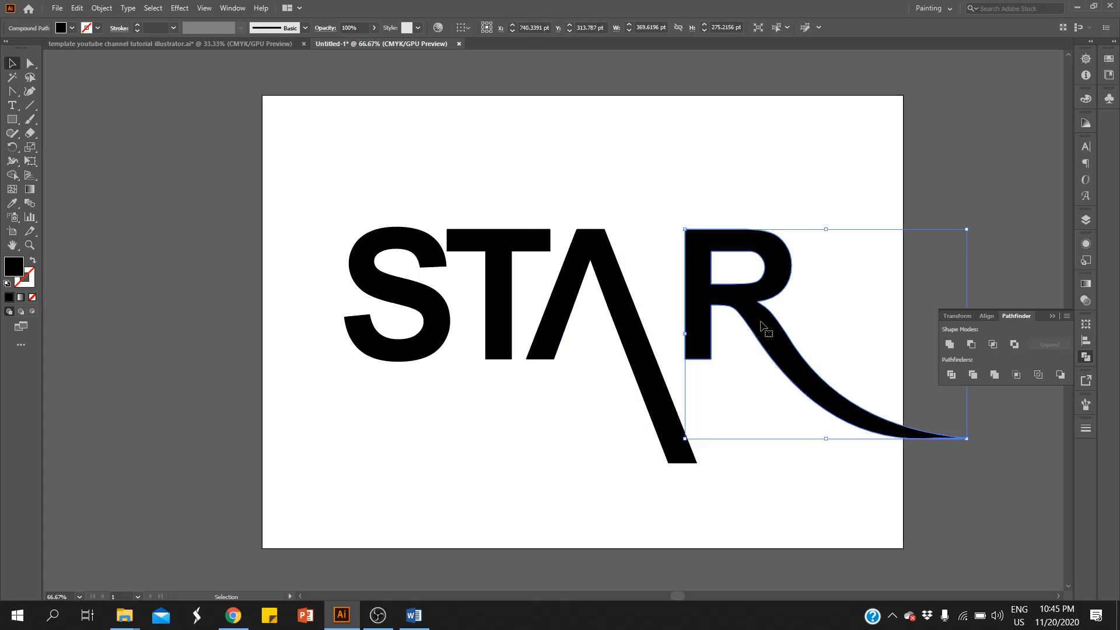
key(shift+Left)
key(shift+Left)
key(shift+Left)
key(shift+Left)
key(shift+Left)
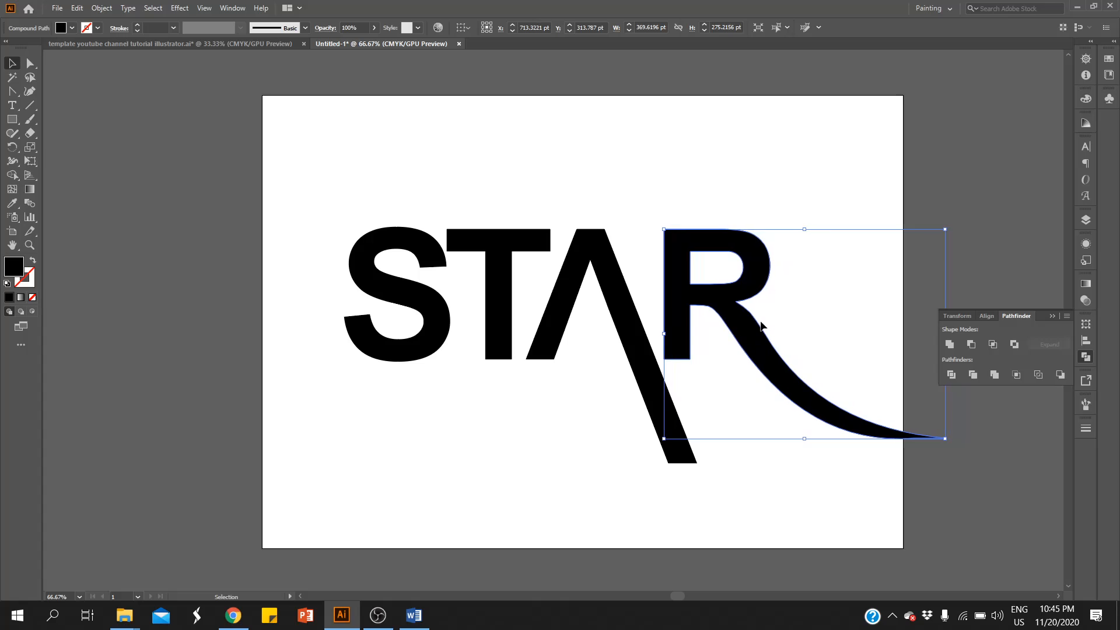
key(Left)
key(Left)
key(Left)
key(Left)
key(Left)
key(Left)
key(Left)
key(Left)
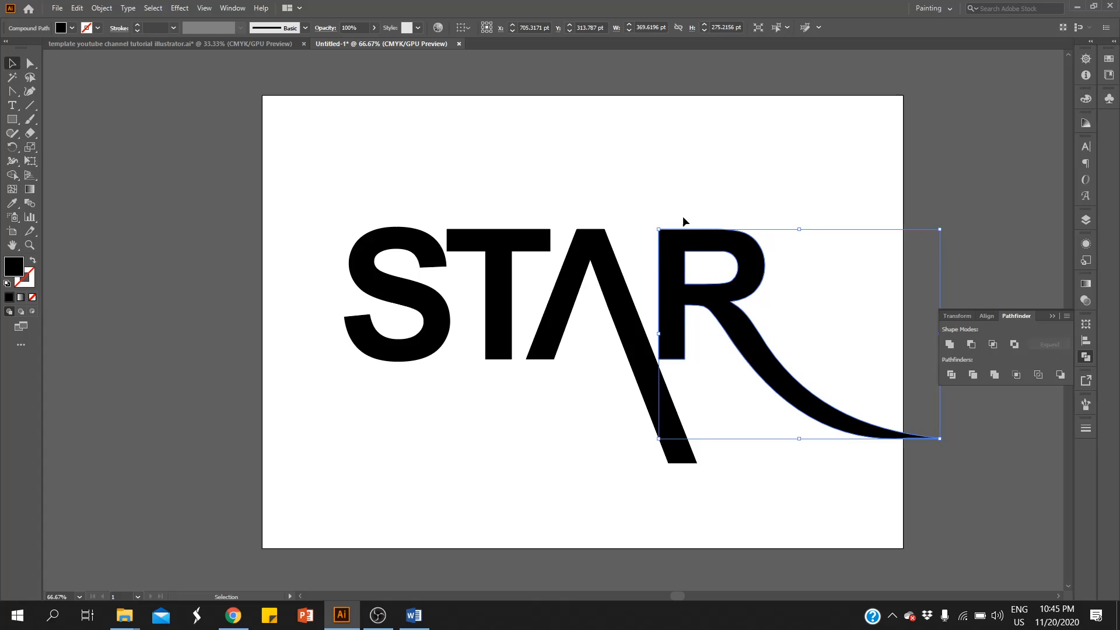
click(691, 369)
Step: Isolate the R and draw a rectangle about 65.6 by 43.4 pt across its stem, matching the height of the bowl's opening
click(681, 313)
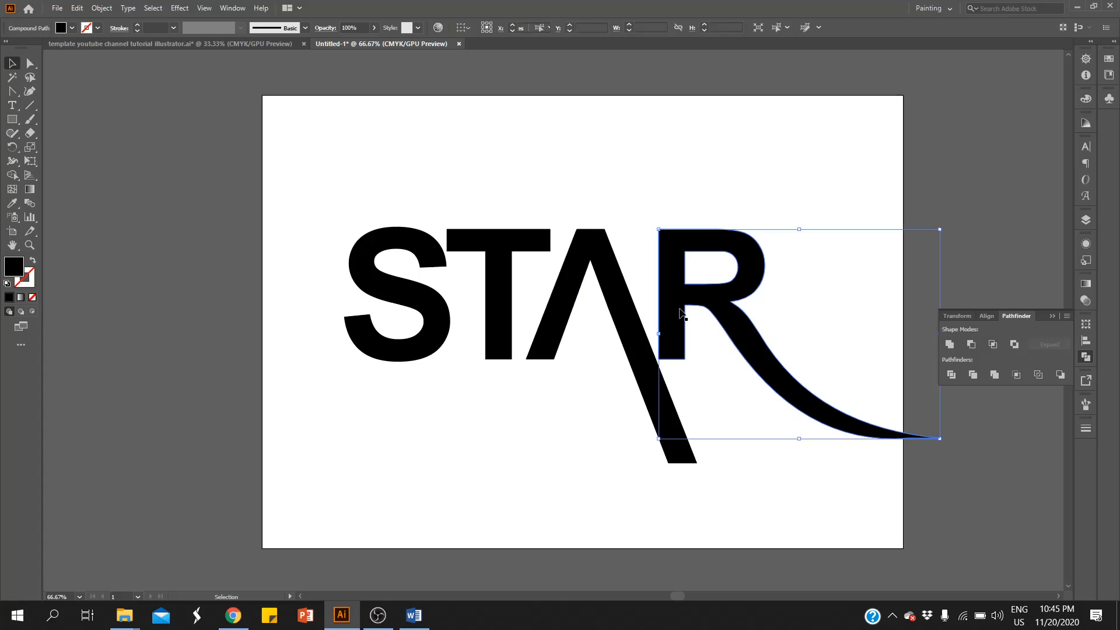
double_click(681, 314)
scroll(696, 332, up, 1)
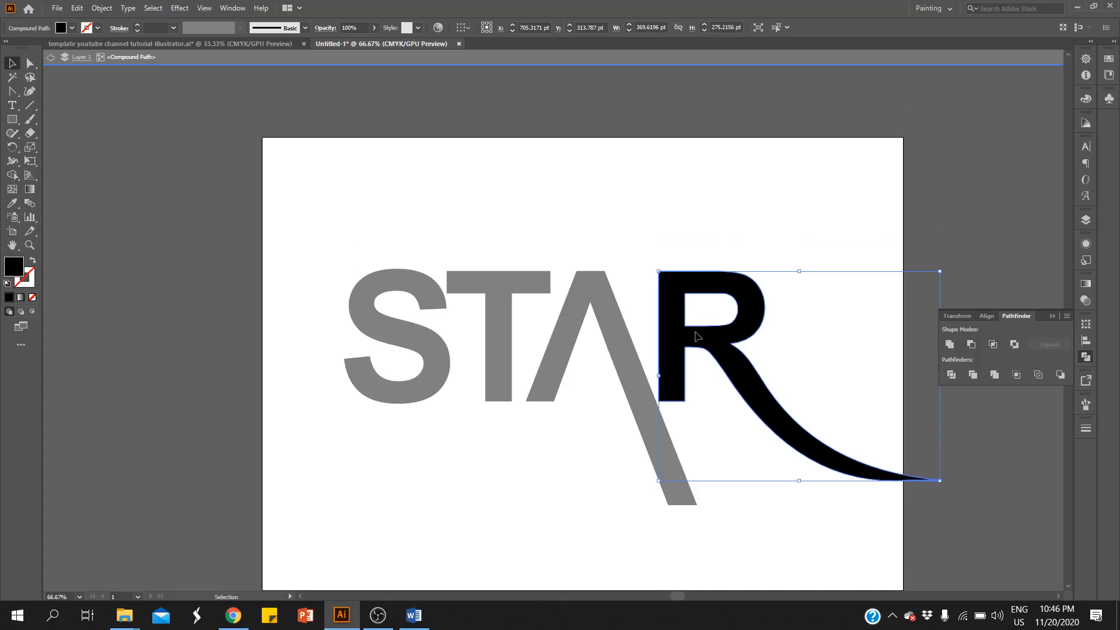
scroll(695, 336, down, 1)
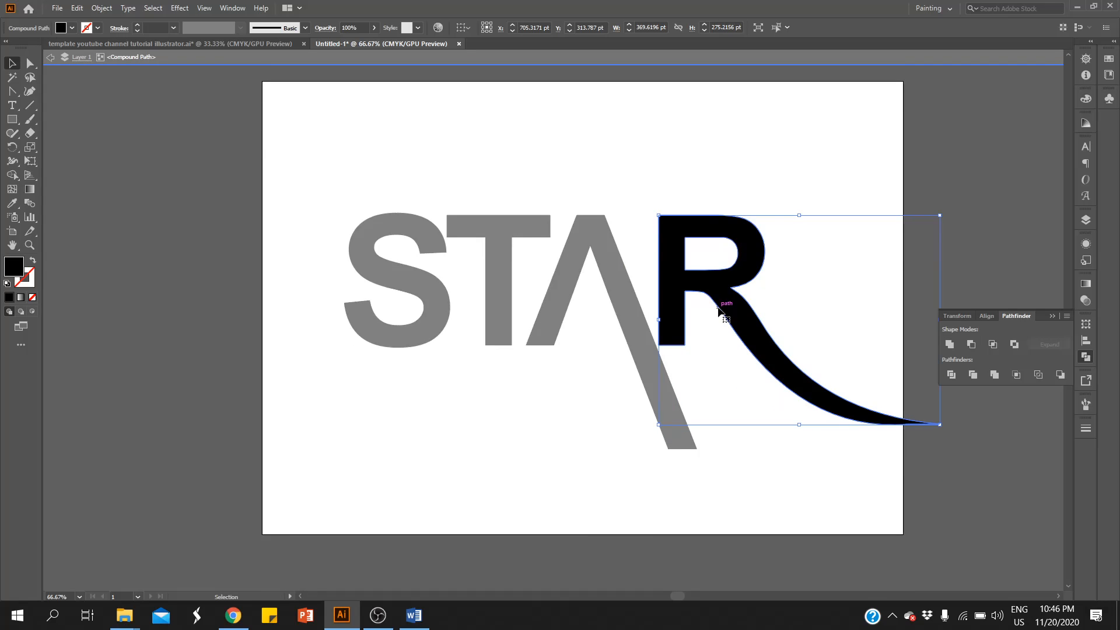
alt+scroll(712, 254, up, 3)
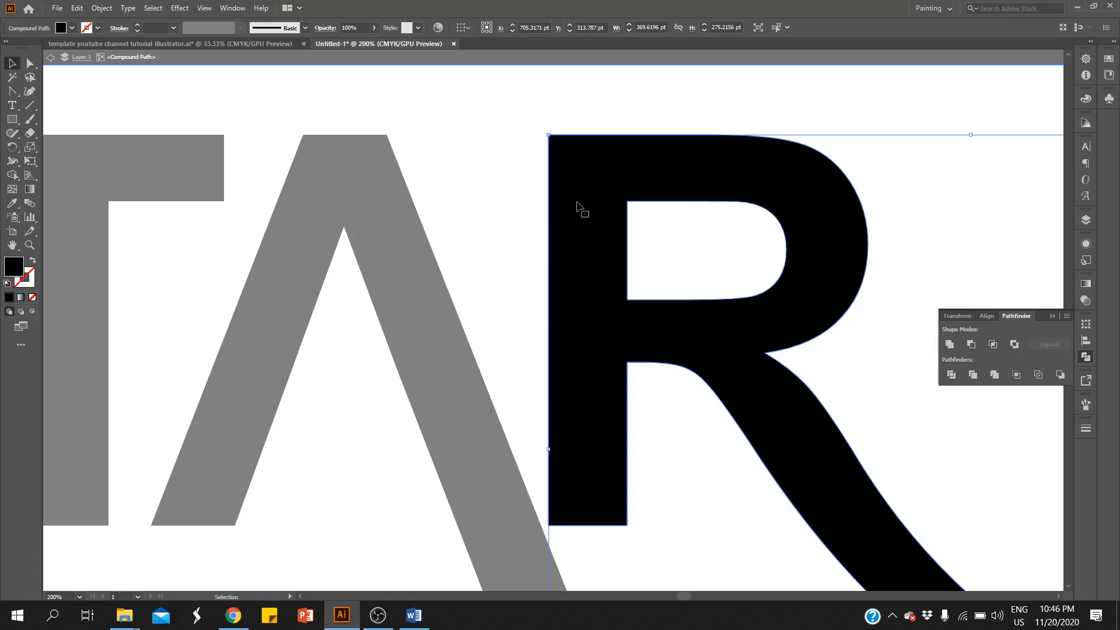
click(12, 120)
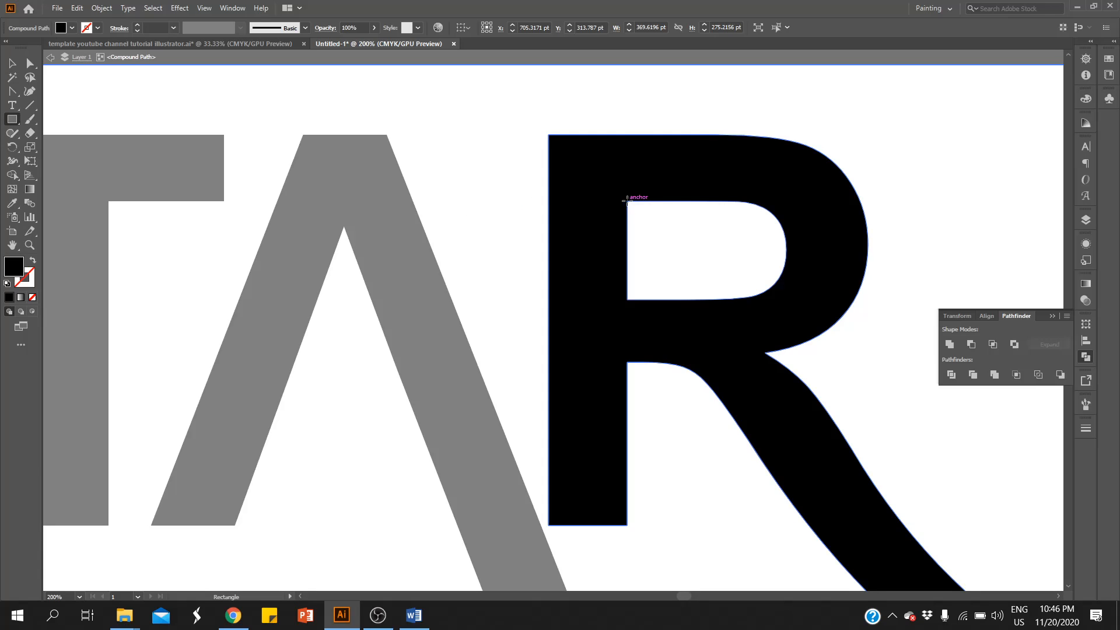
drag(627, 201, 511, 299)
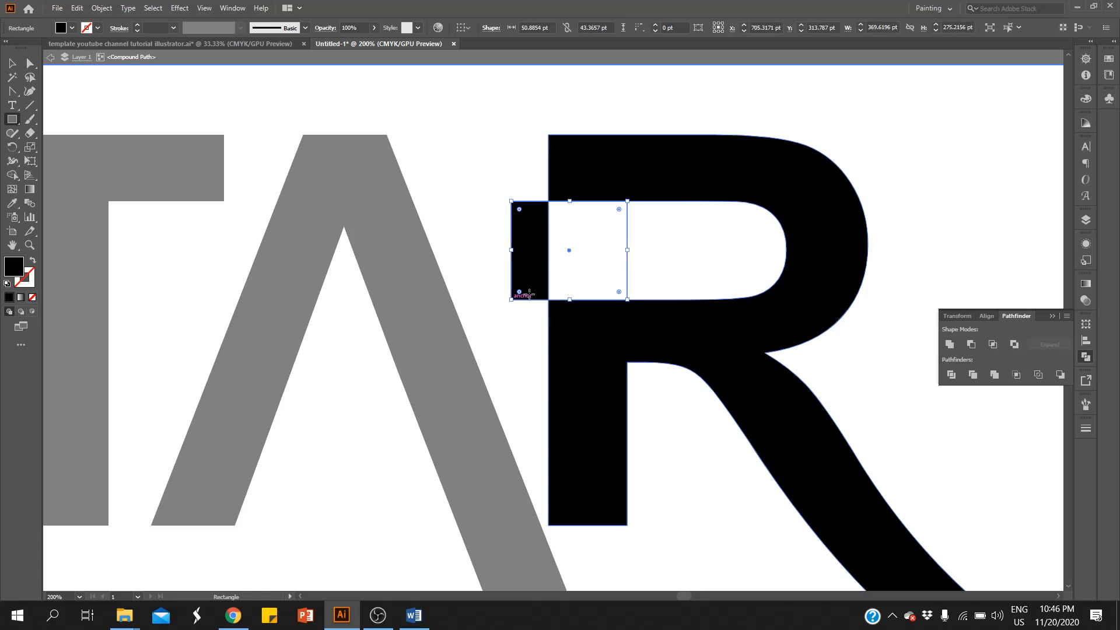
drag(627, 250, 660, 250)
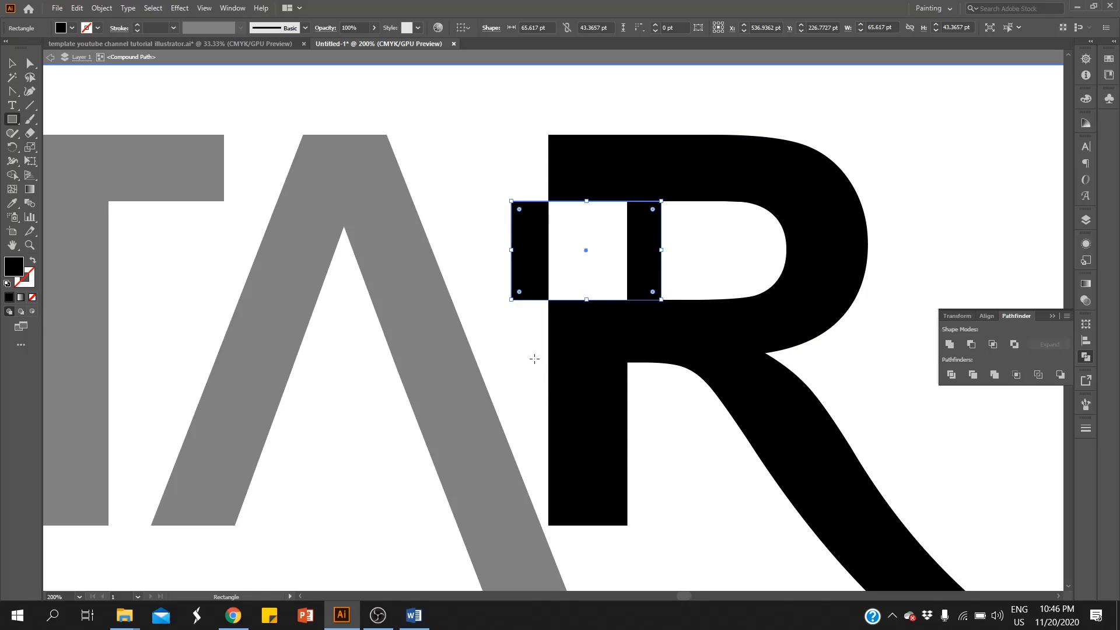
Step: Draw a rectangle about 46.2 by 77.9 pt over the R's lower stem, level with the bowl's underside, and select both shapes
drag(530, 359, 634, 519)
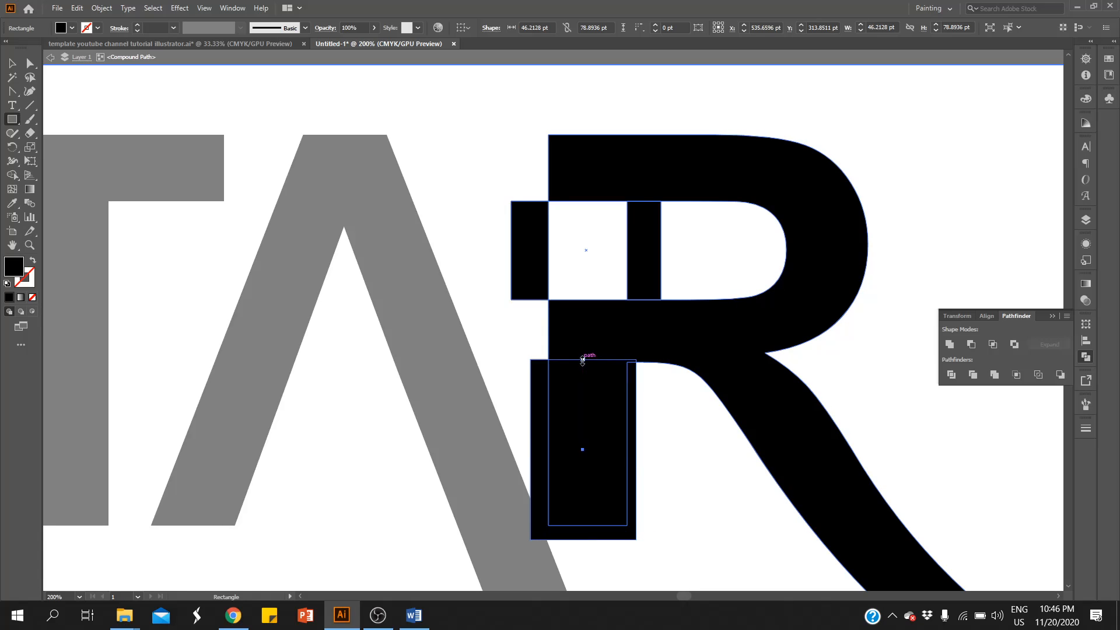
drag(582, 363, 582, 361)
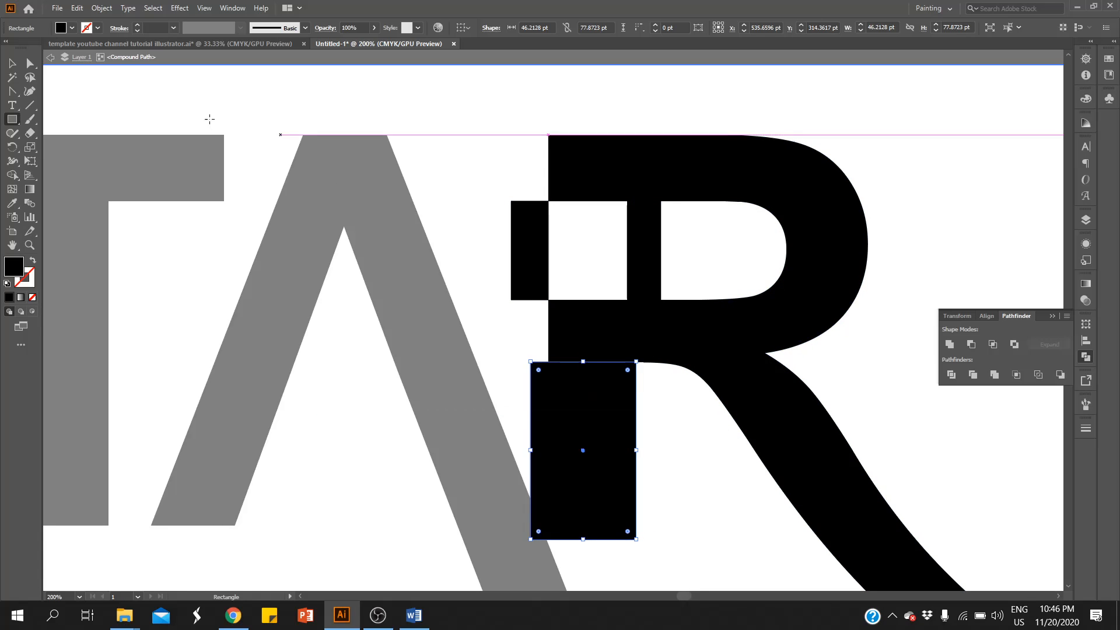
click(12, 63)
click(663, 408)
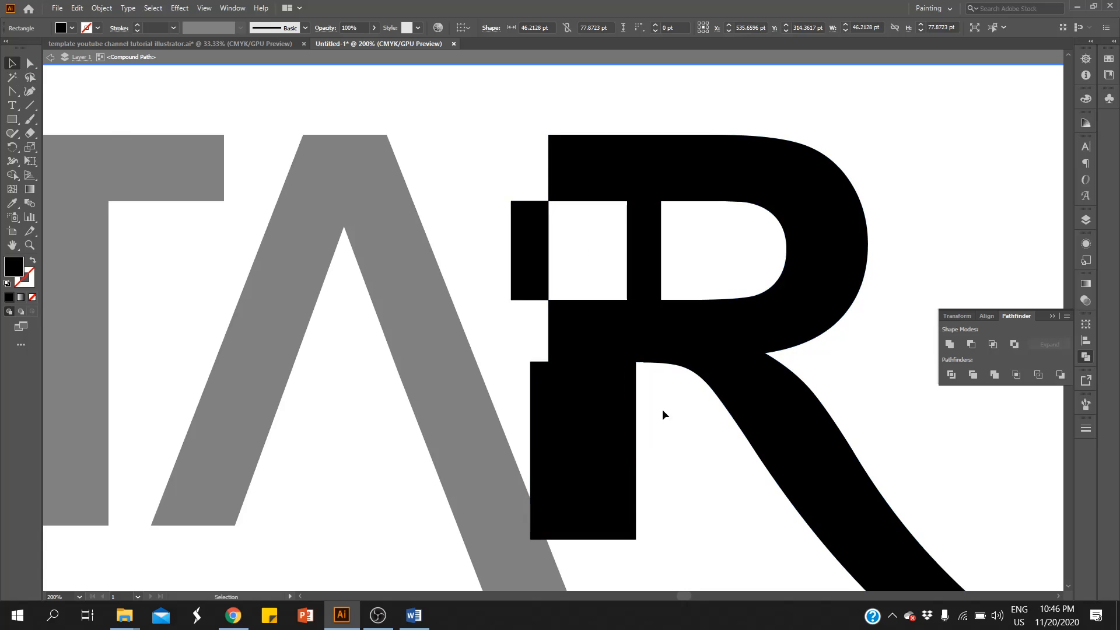
drag(514, 394, 678, 513)
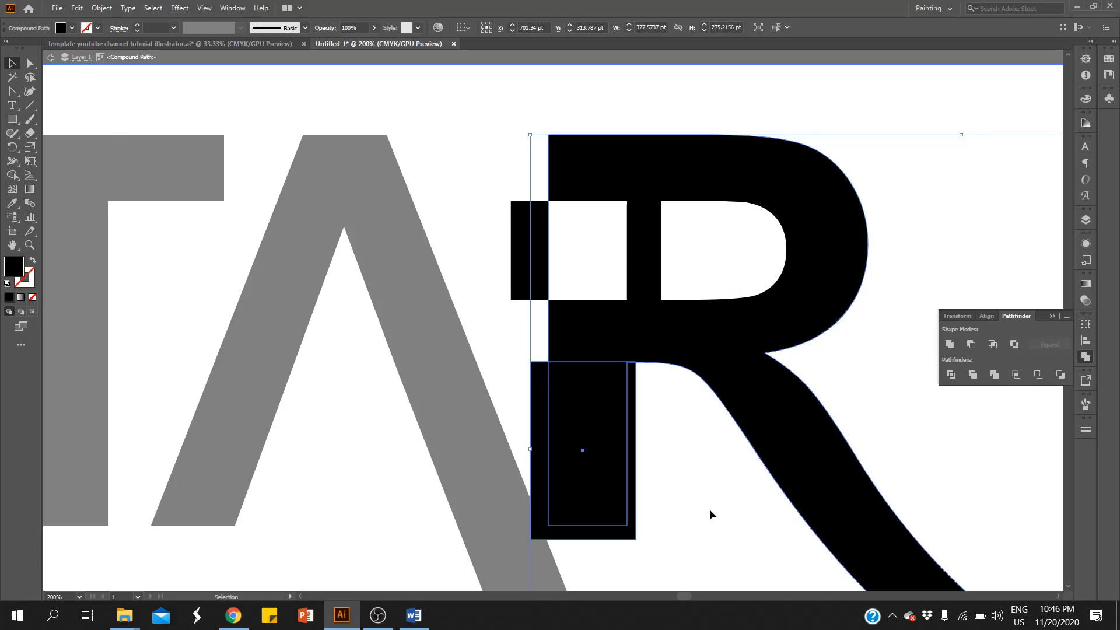
Step: Try the Intersect and Minus Front shape modes on the R and the lower rectangle, undoing each attempt
click(996, 345)
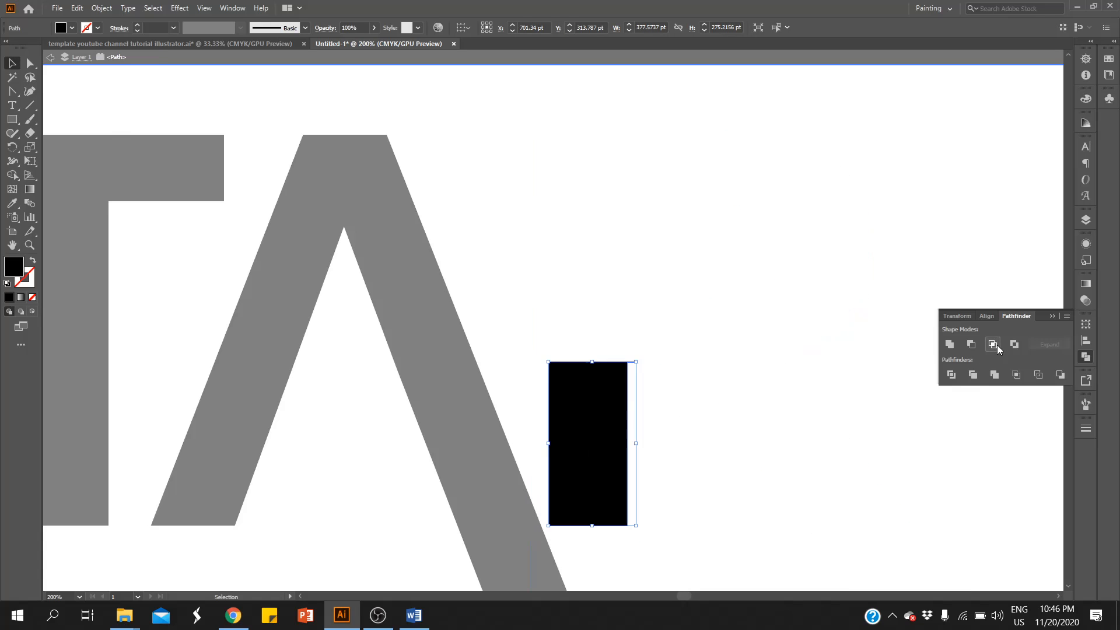
key(ctrl+z)
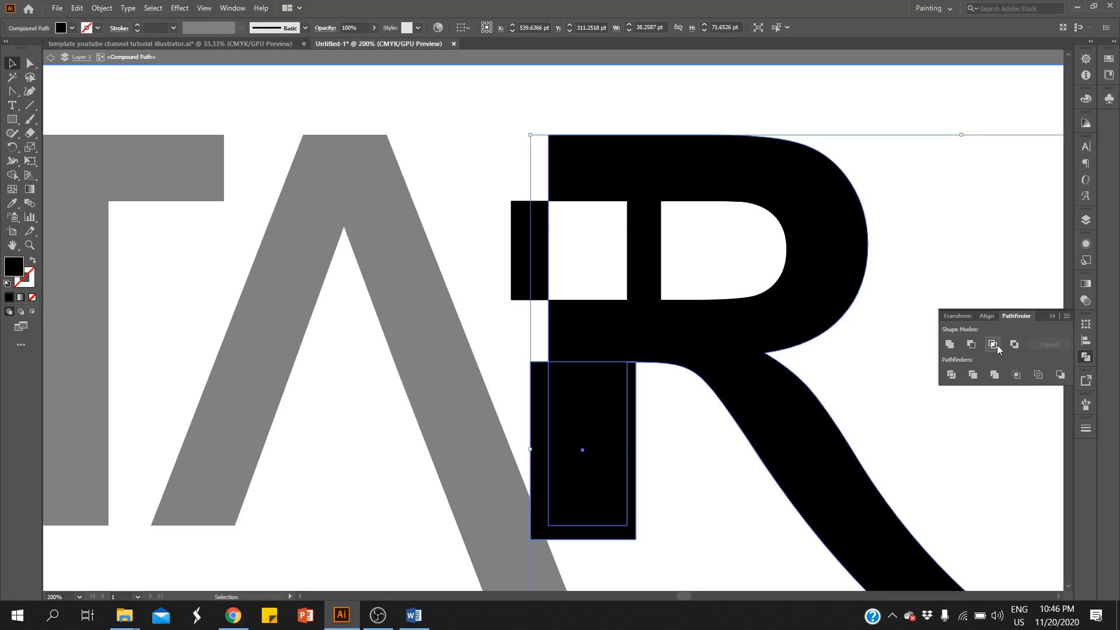
click(969, 345)
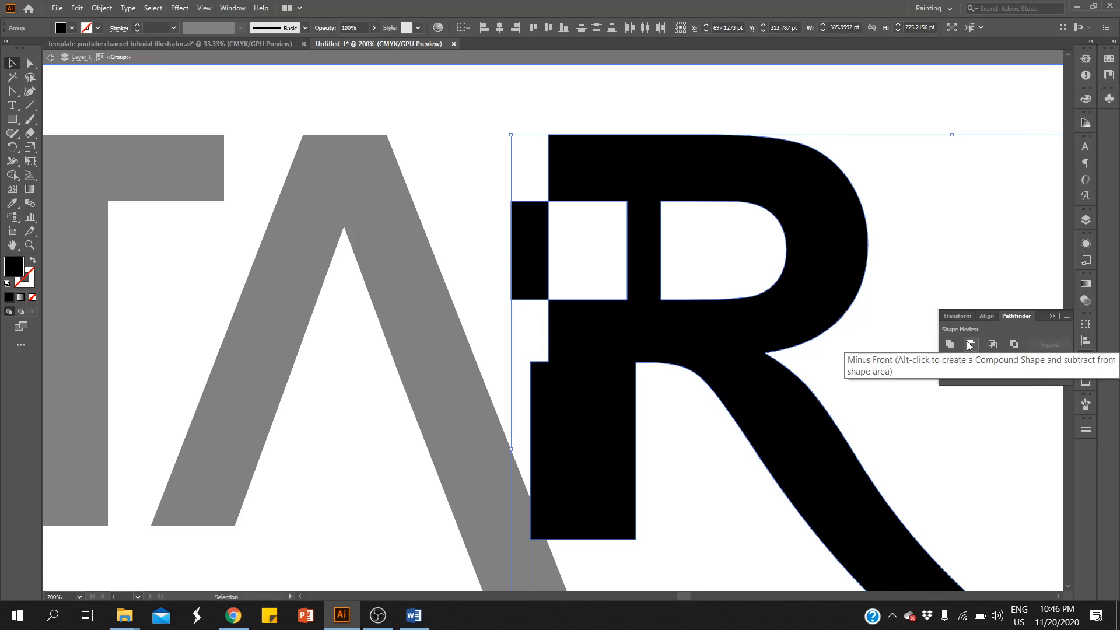
key(ctrl+z)
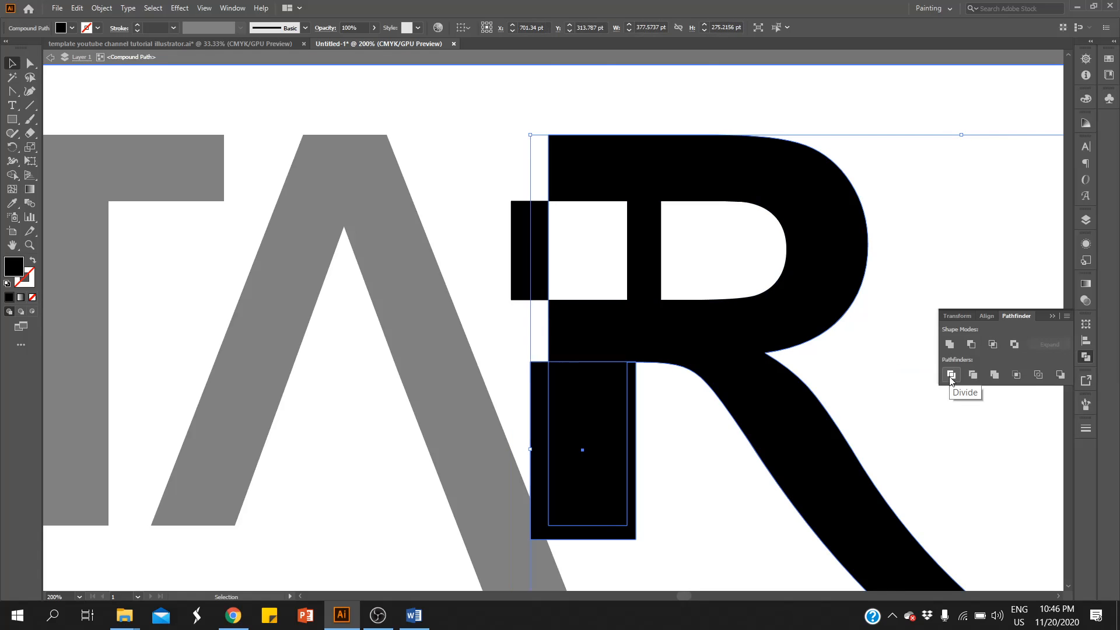
Step: Cut the lower stem out of the R by excluding its overlap with the rectangle
click(954, 378)
click(1016, 344)
click(653, 465)
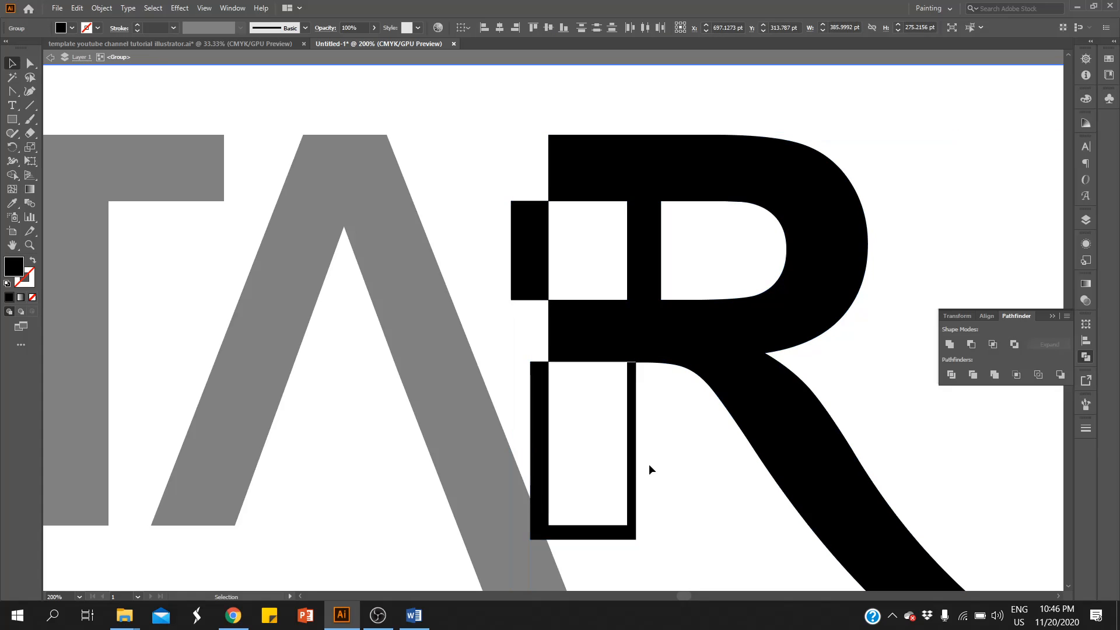
Step: Delete the leftover frame around the removed lower stem and the leftover block beside the bowl's opening
click(630, 450)
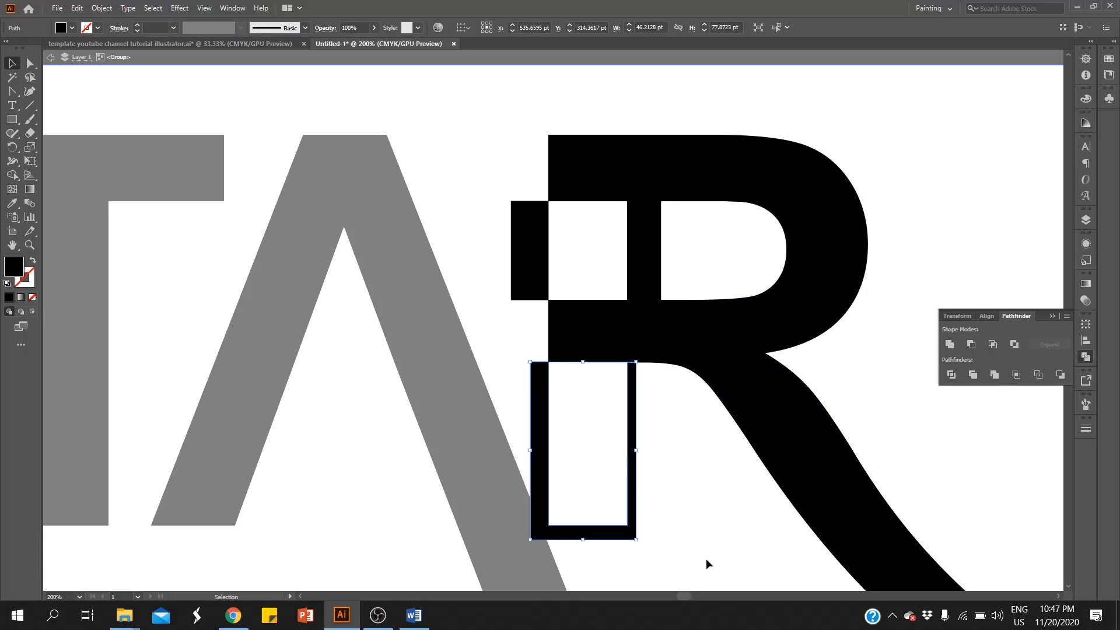
key(Delete)
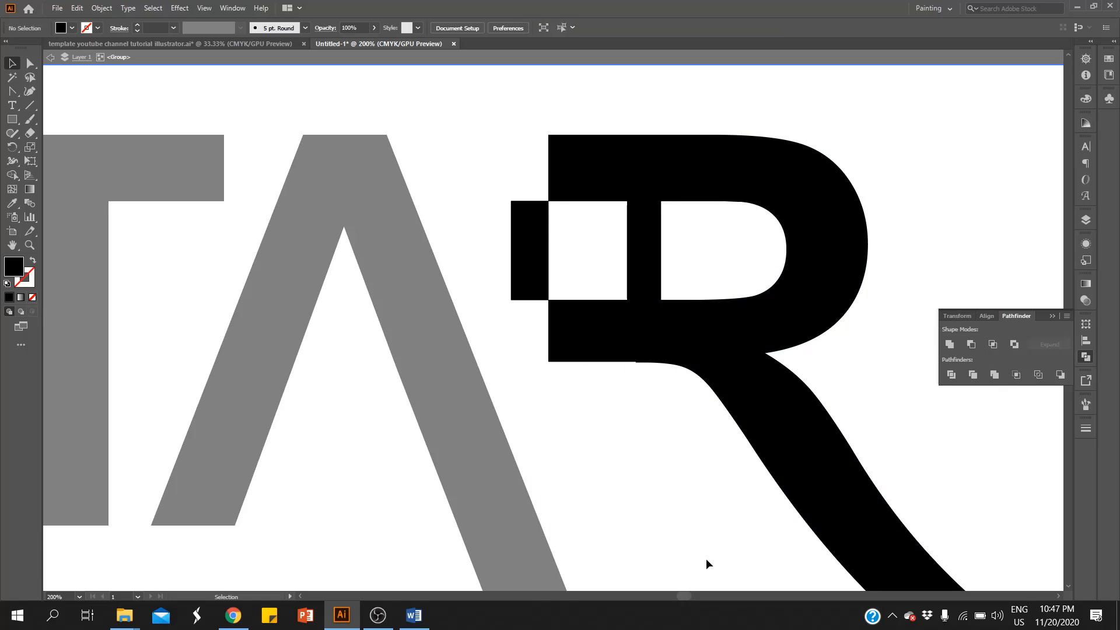
click(532, 226)
key(Delete)
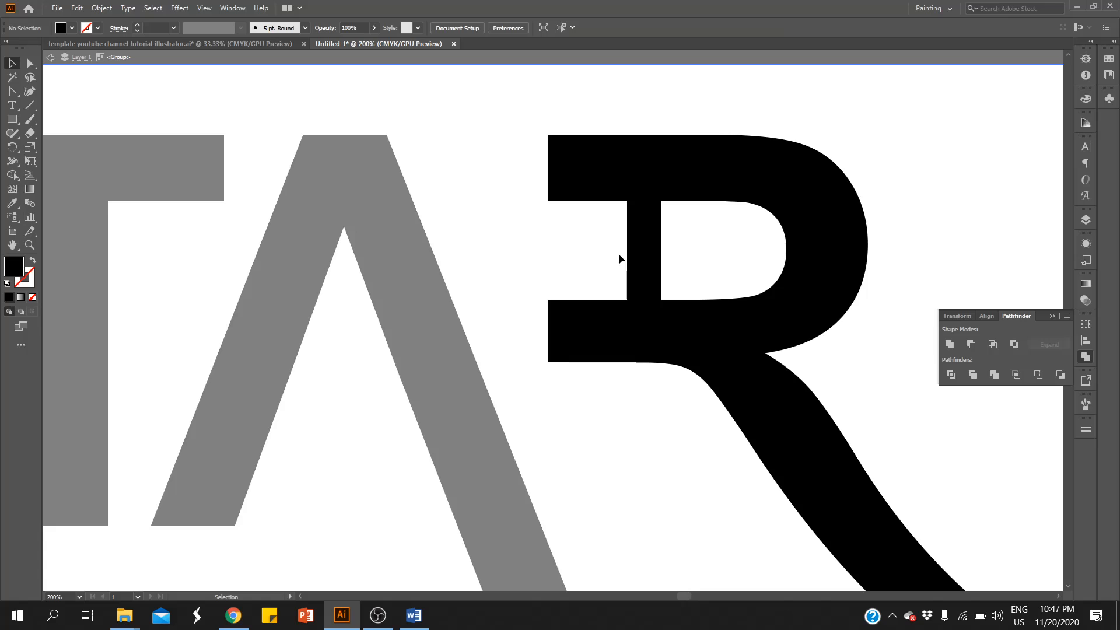
click(633, 263)
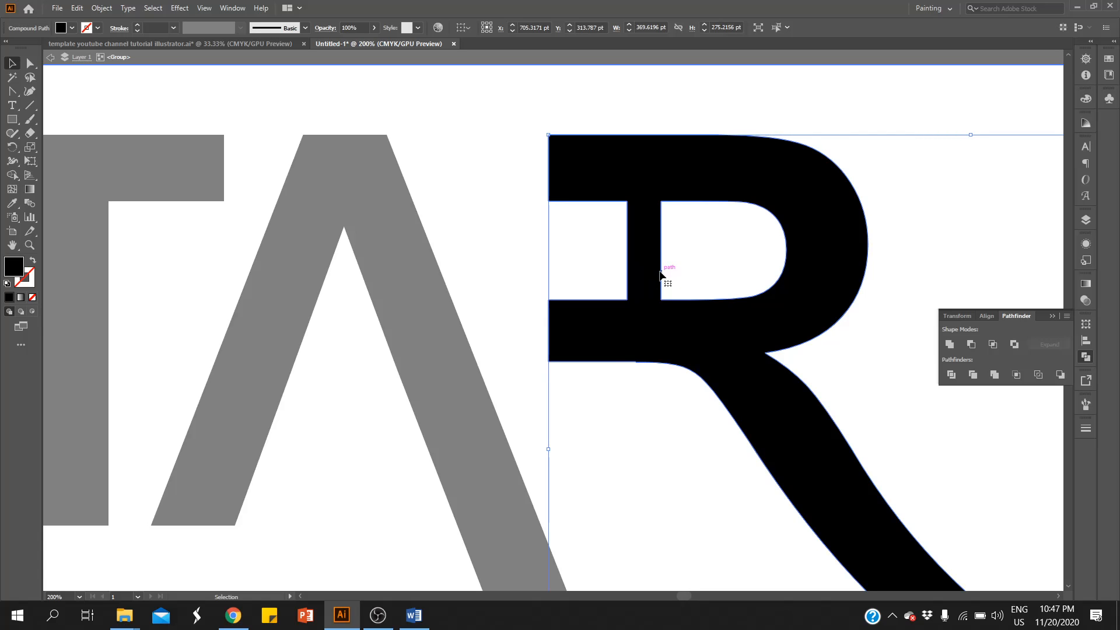
click(601, 252)
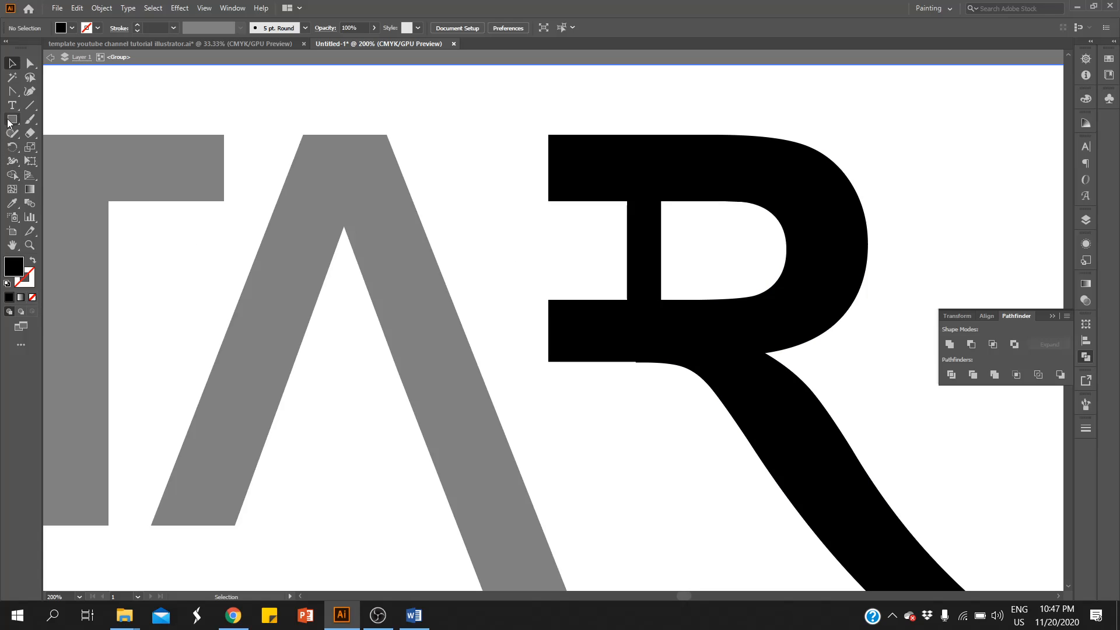
Step: Draw a circle about 56.4 pt wide and fit it against the left end and lower edge of the R's upper bar
drag(8, 122, 57, 148)
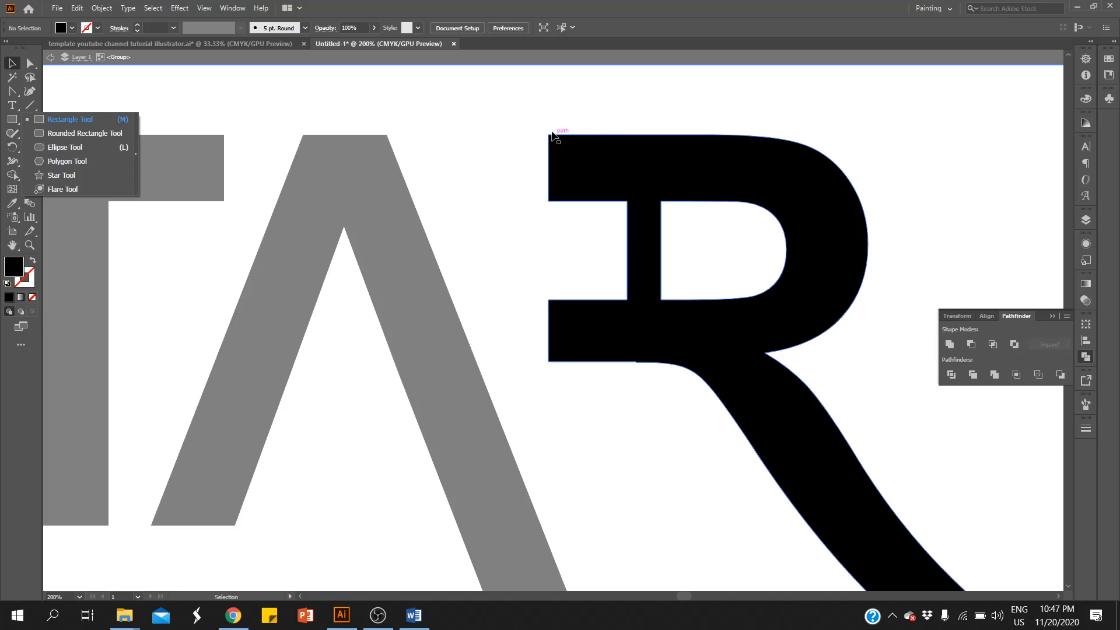
click(61, 146)
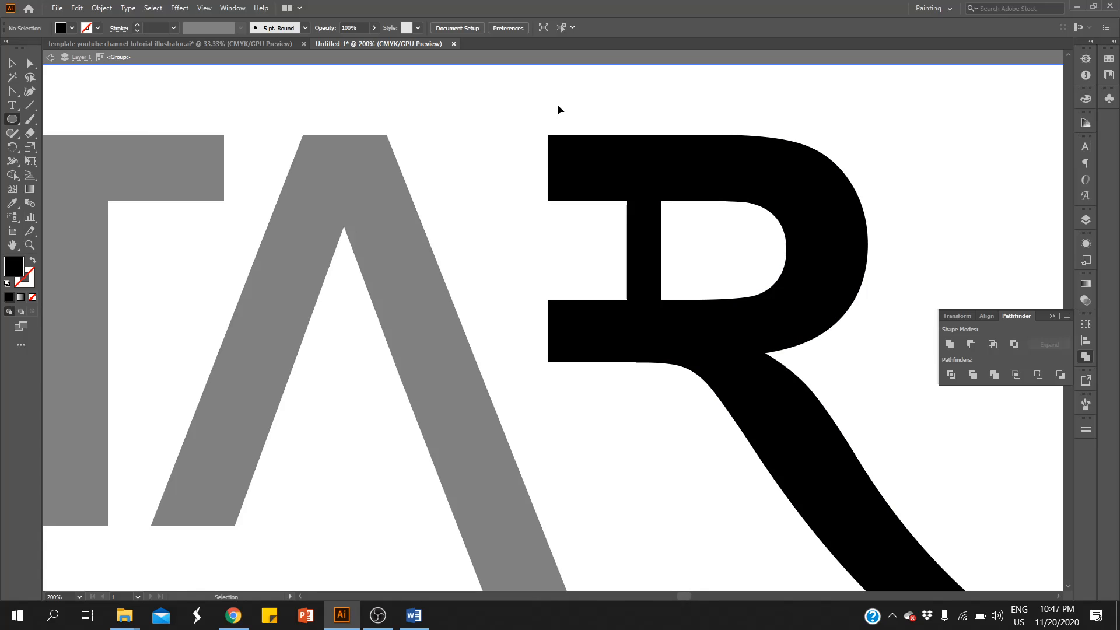
drag(557, 100, 690, 201)
click(12, 63)
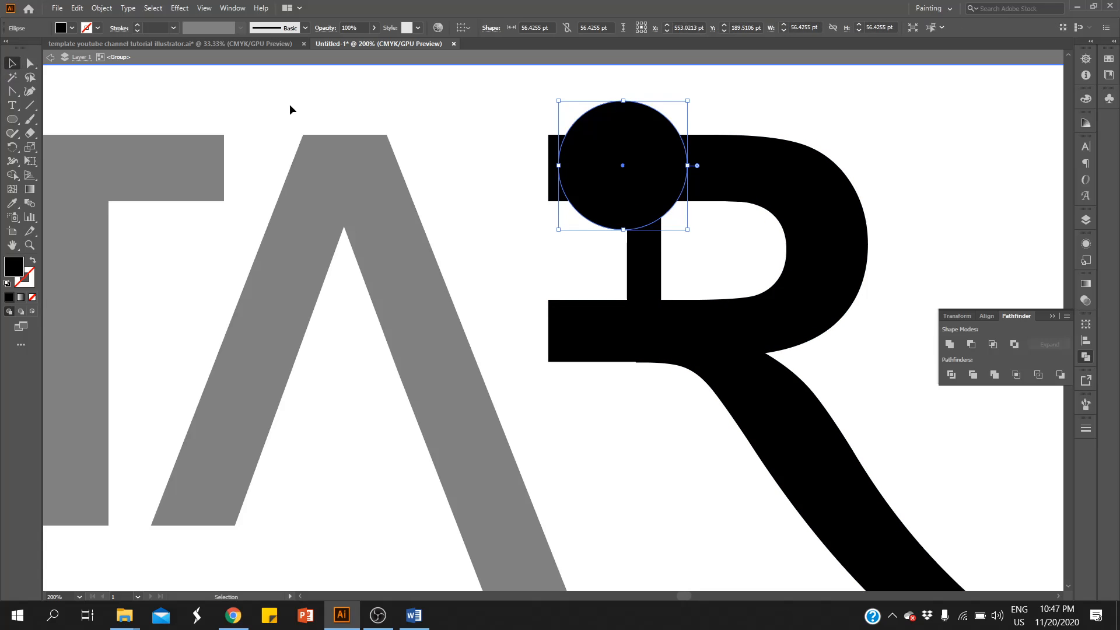
drag(645, 119, 638, 96)
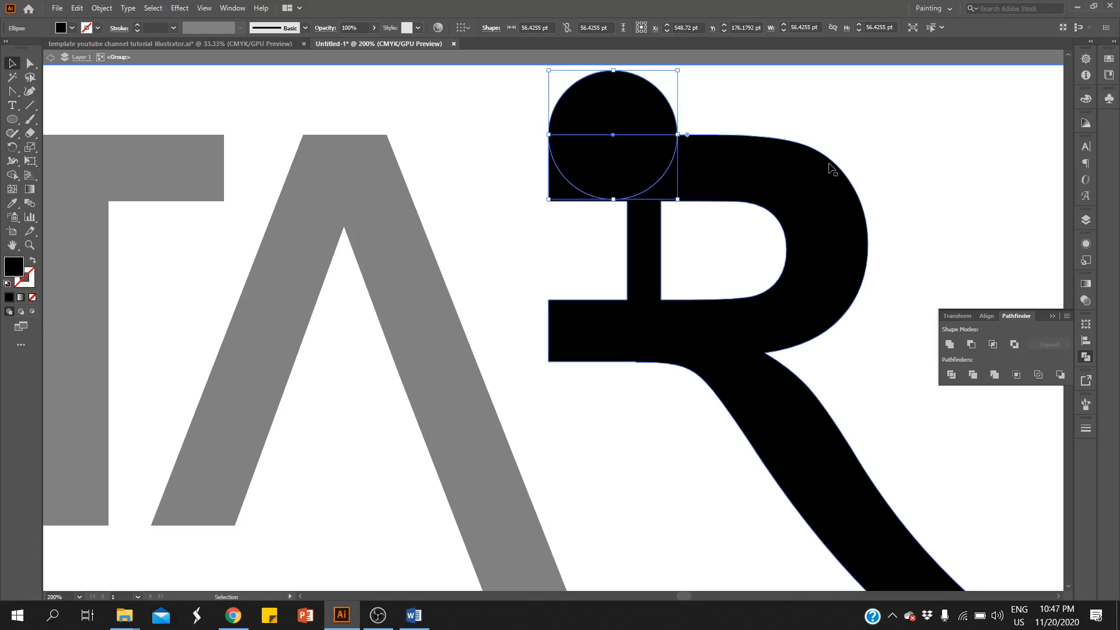
key(Down)
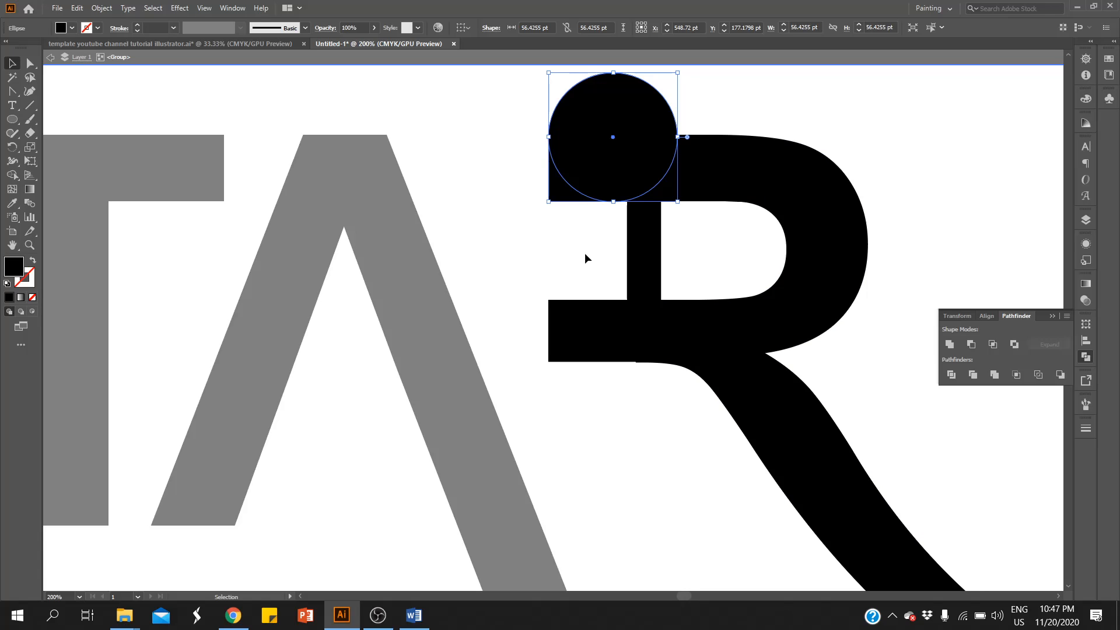
Step: Round the lower corner of the R's upper bar by removing the area outside the circle and the circle's protruding upper half with Shape Builder
drag(520, 120, 598, 222)
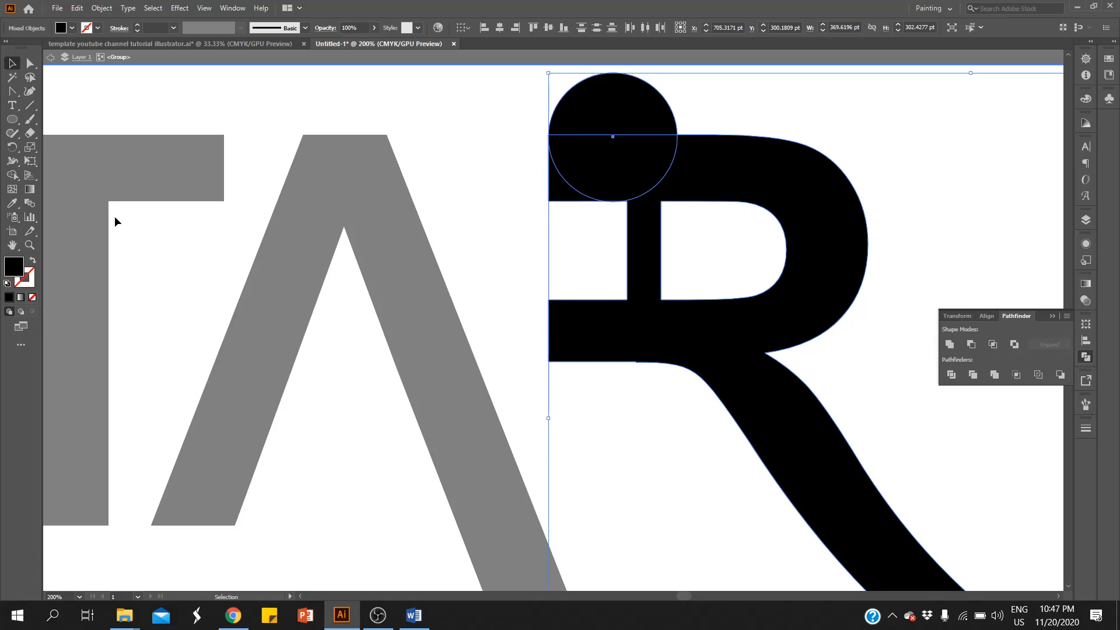
click(11, 177)
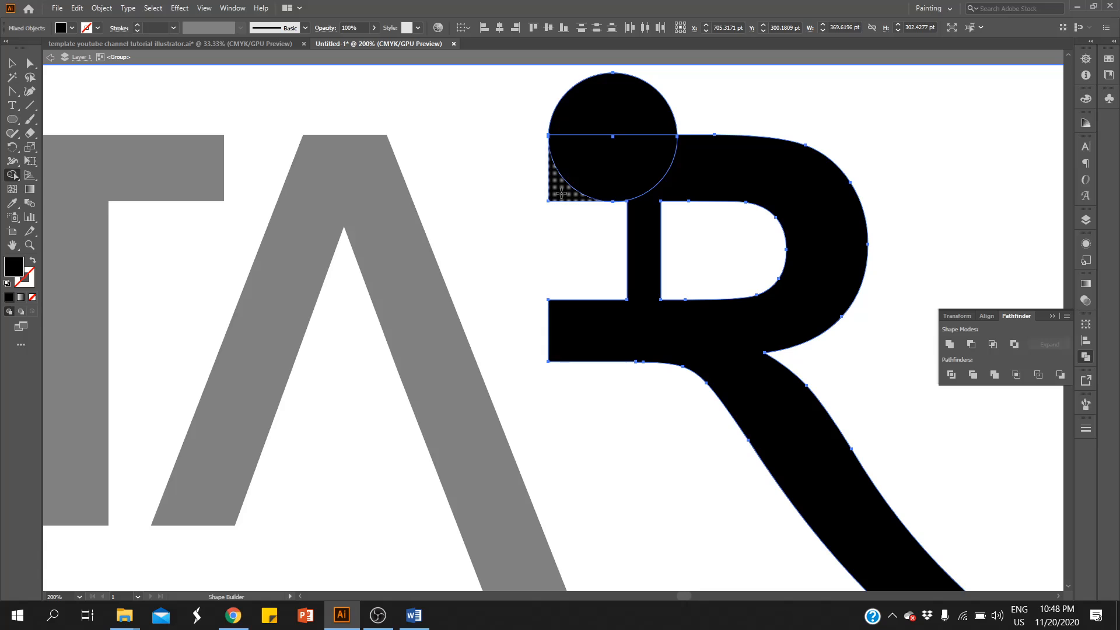
alt+click(561, 192)
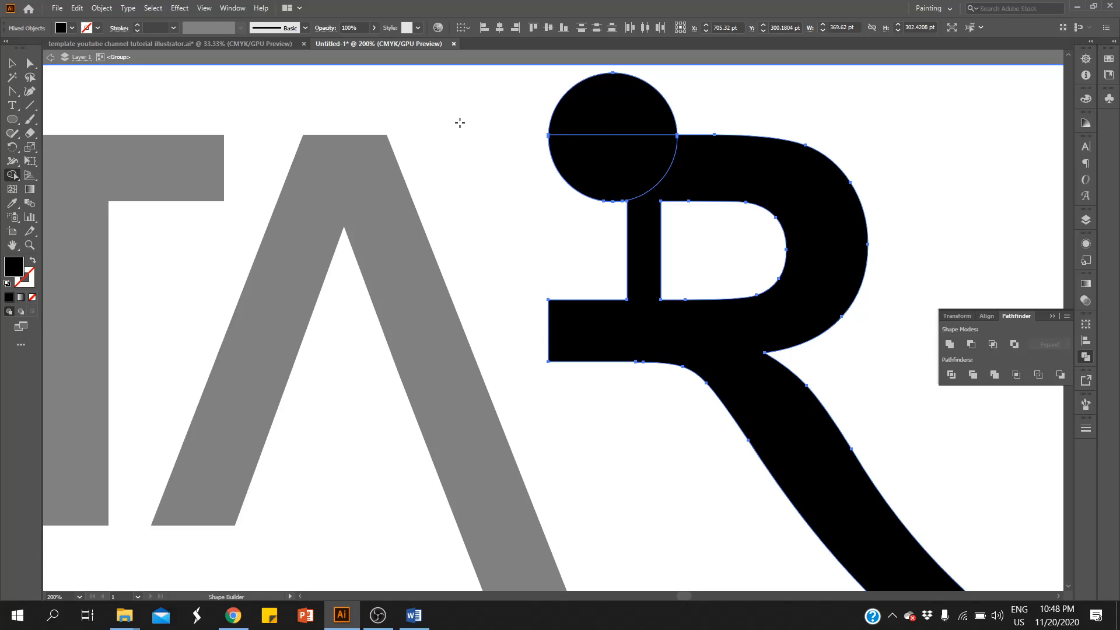
alt+click(630, 111)
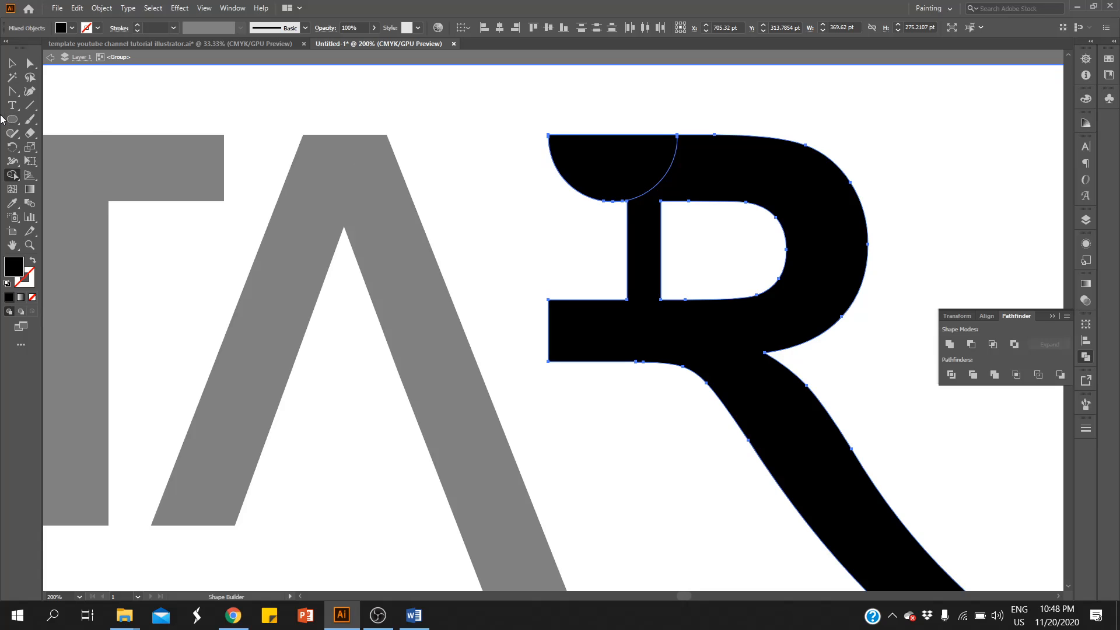
Step: Draw a rectangle about 31.1 by 43.1 pt over the strip closing the R's bowl and remove all the overlapping pieces with Shape Builder
drag(7, 120, 87, 123)
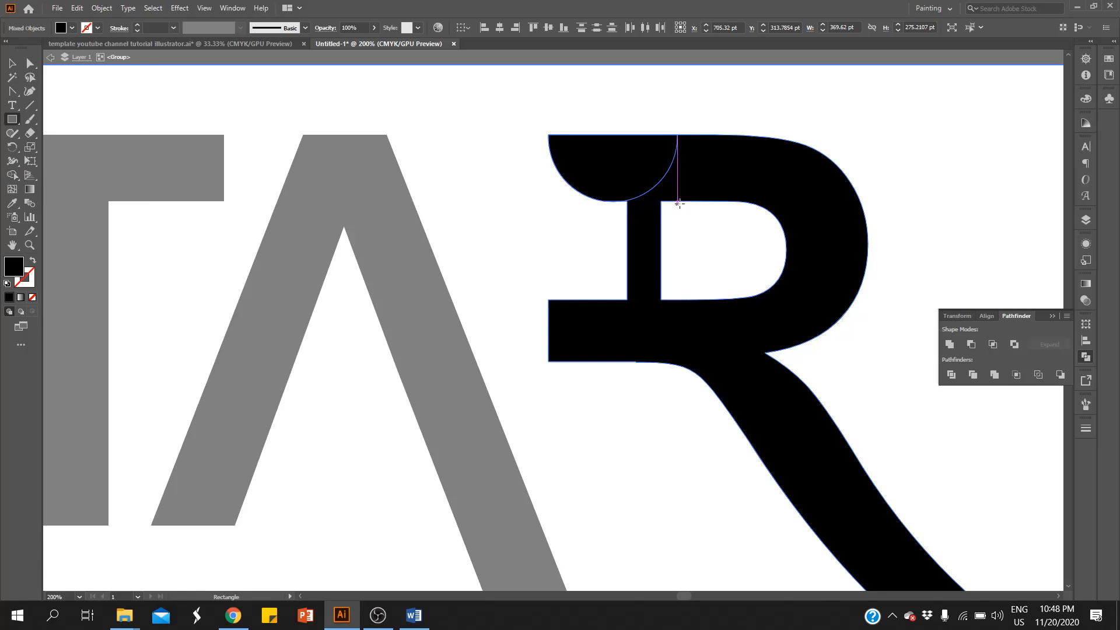
drag(677, 202, 608, 298)
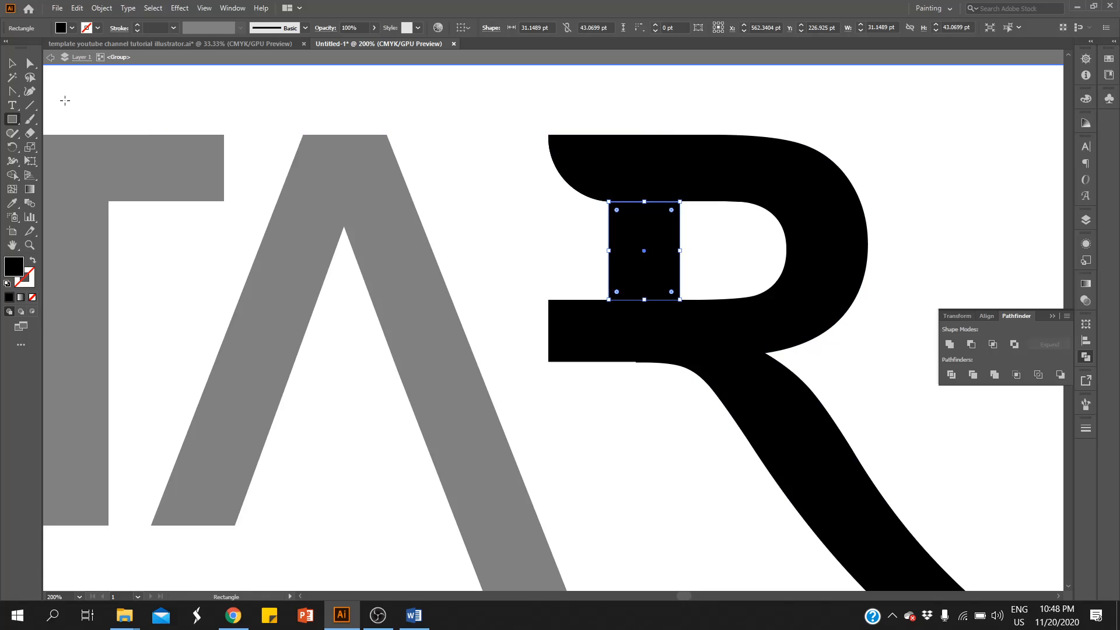
click(12, 65)
drag(562, 217, 707, 290)
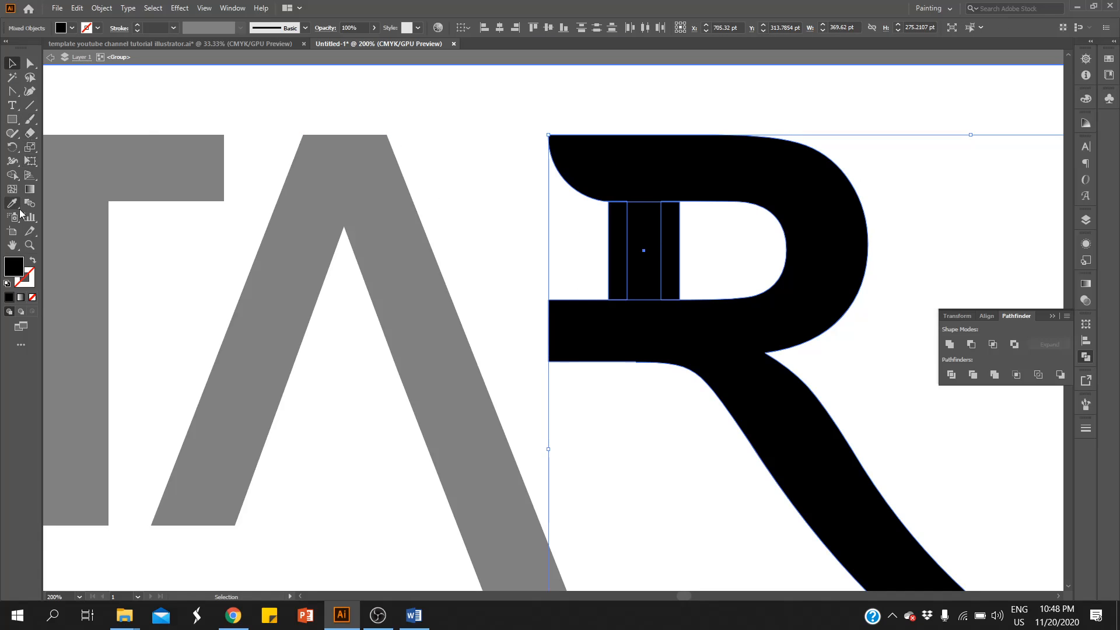
click(13, 175)
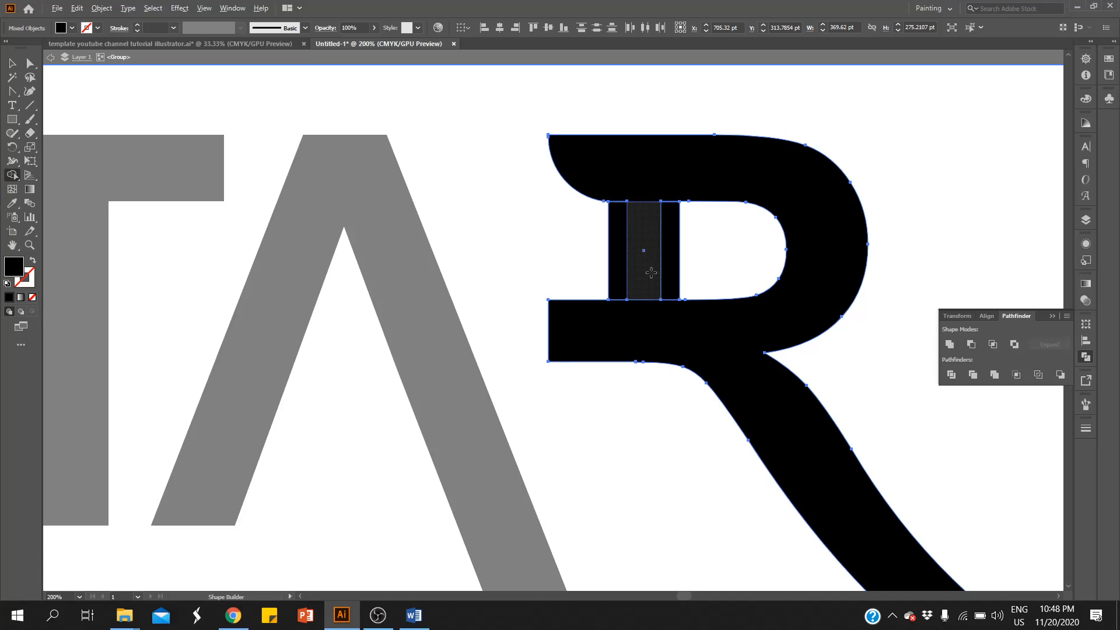
alt+click(648, 272)
alt+click(666, 271)
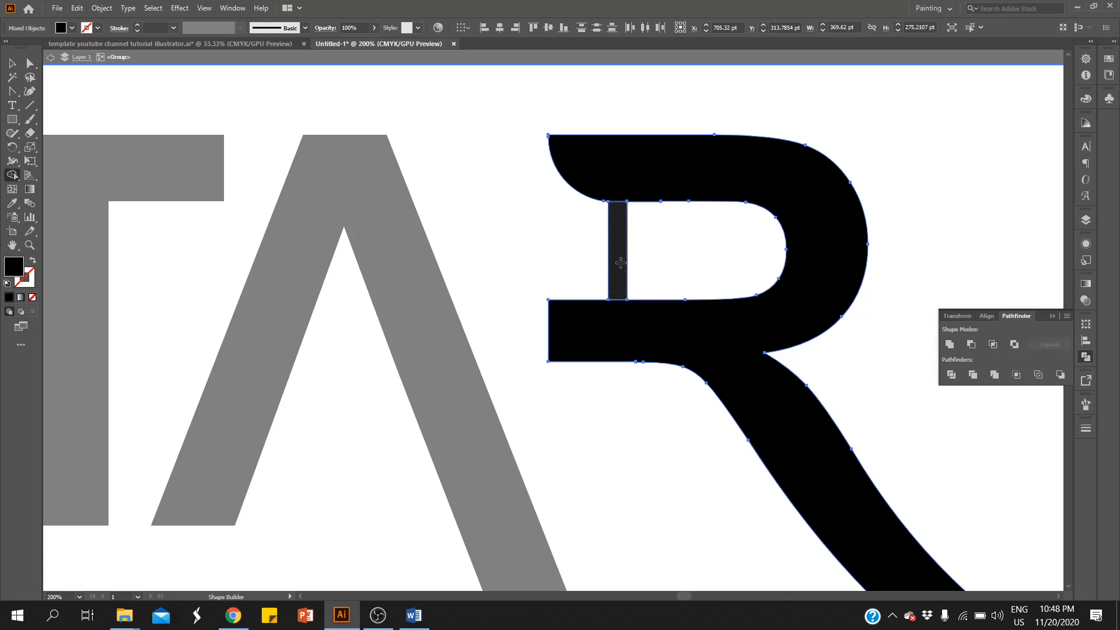
alt+click(621, 264)
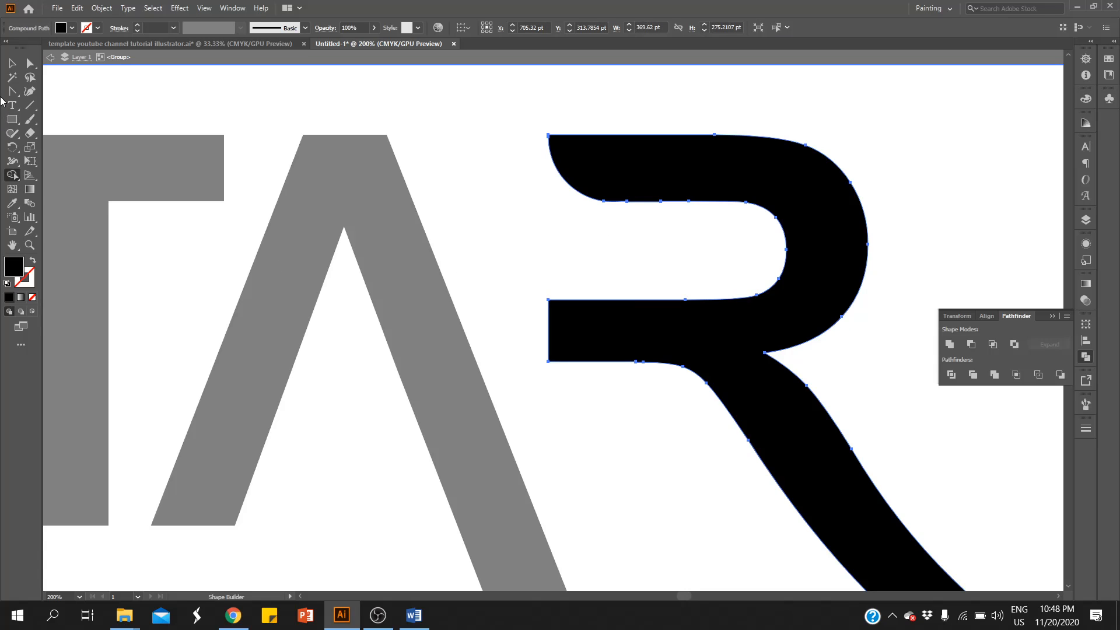
Step: Unite the leftover half circle with the R into a single shape and check the upper bar's lower edge
click(12, 63)
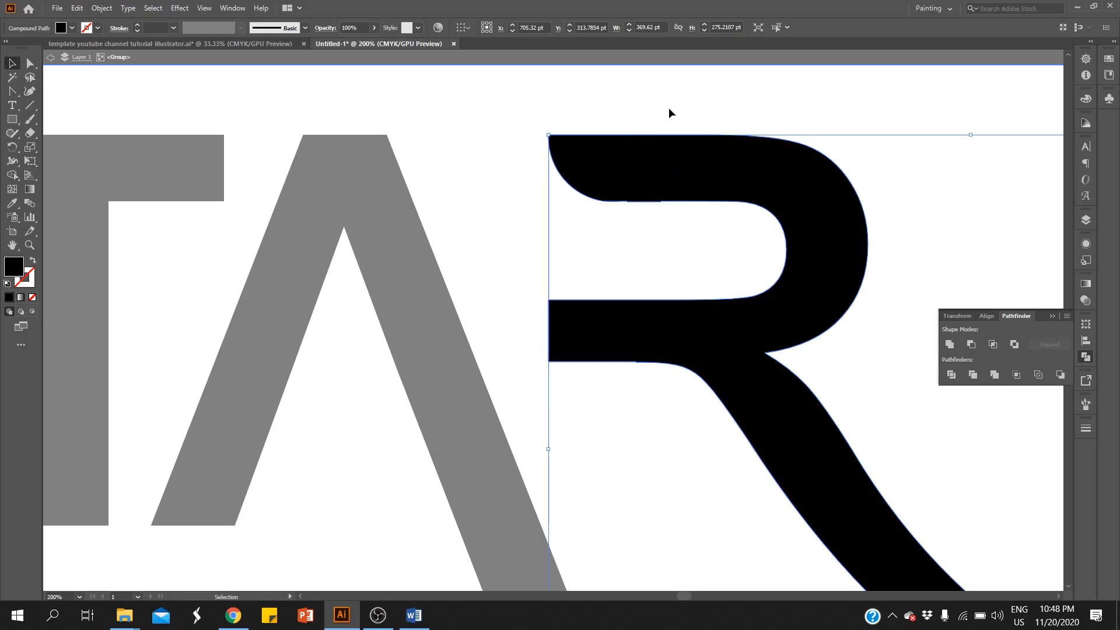
drag(581, 98, 700, 215)
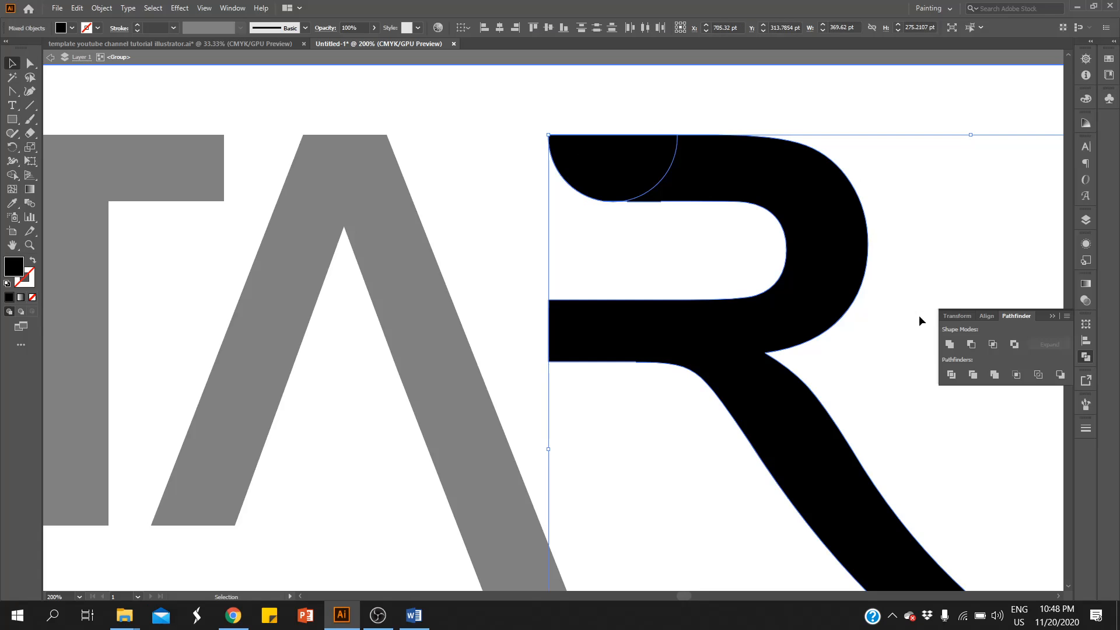
click(949, 345)
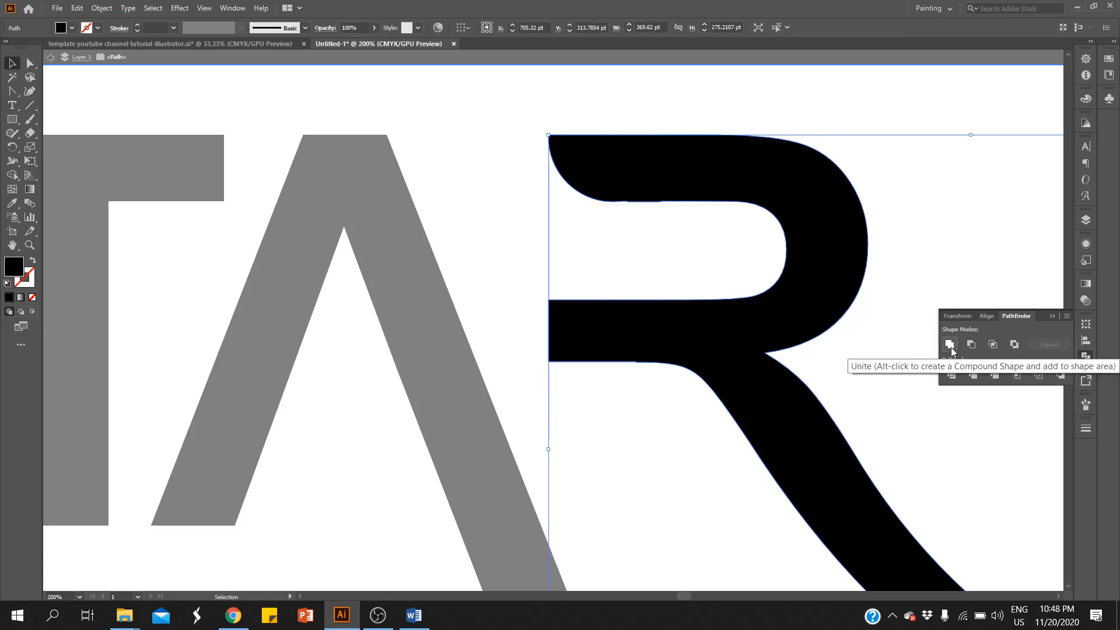
click(645, 214)
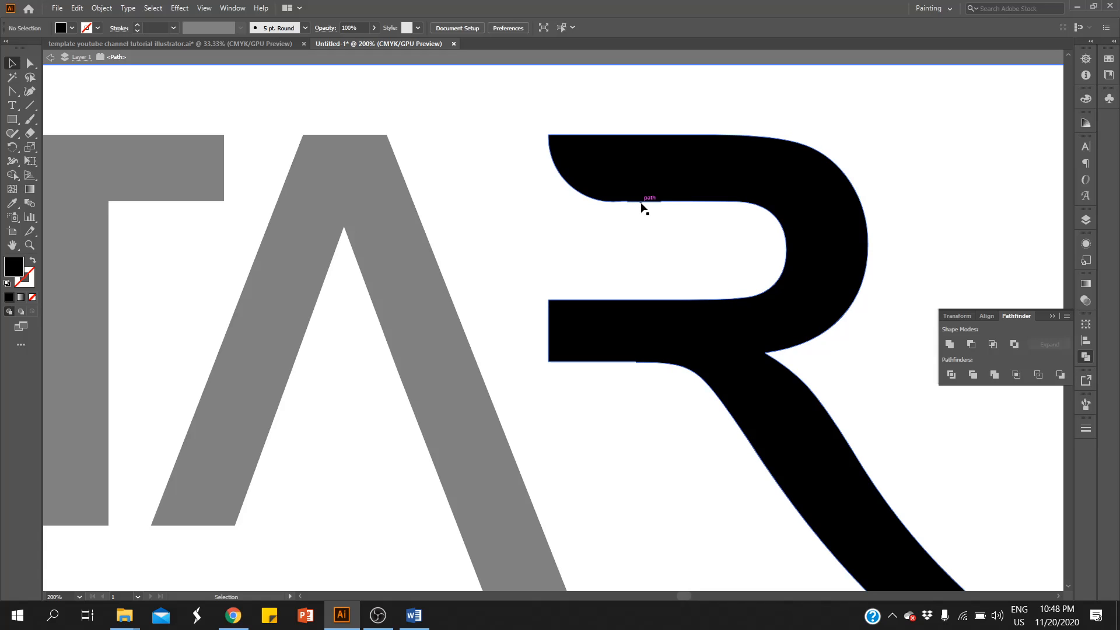
scroll(641, 205, up, 4)
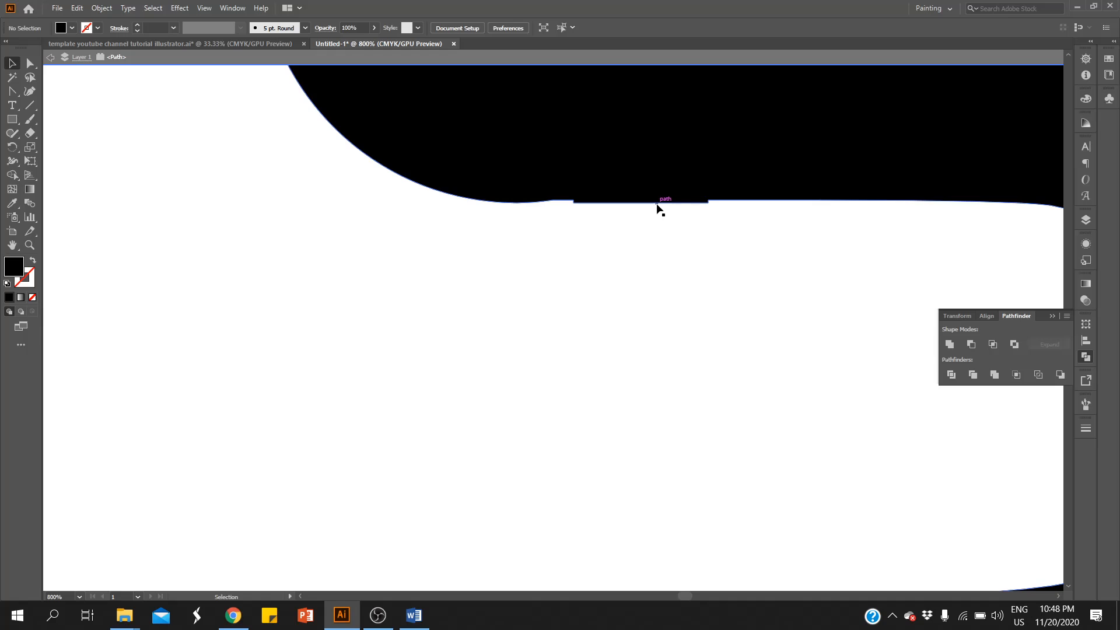
scroll(608, 192, down, 6)
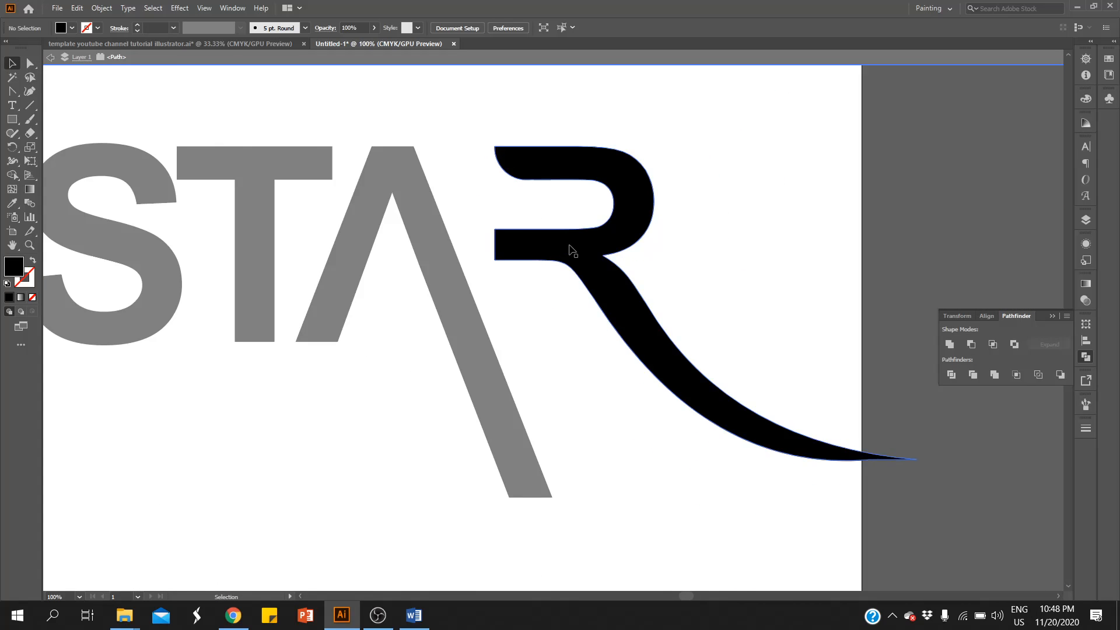
Step: Leave isolation mode and nudge the R horizontally about 30 pt toward the A so its lower bar meets the A's long leg
double_click(567, 342)
click(577, 266)
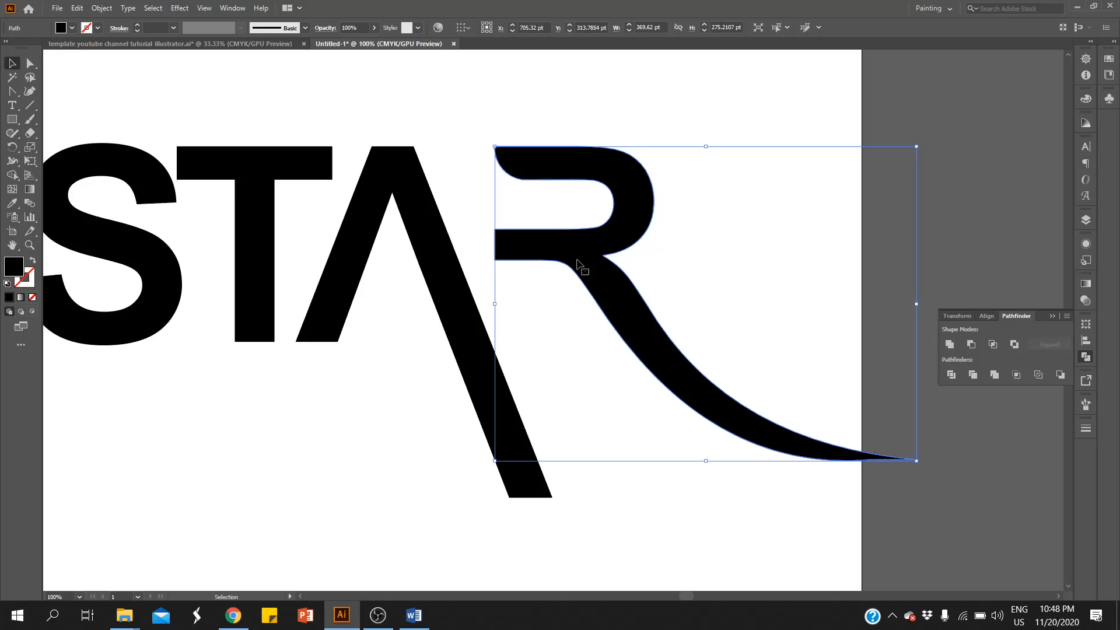
key(Left)
key(Left)
key(Left)
key(Left)
key(Left)
key(Left)
key(Left)
key(Left)
key(Left)
key(Left)
key(Left)
key(Left)
key(Left)
key(Left)
key(Left)
key(Left)
key(Left)
key(Left)
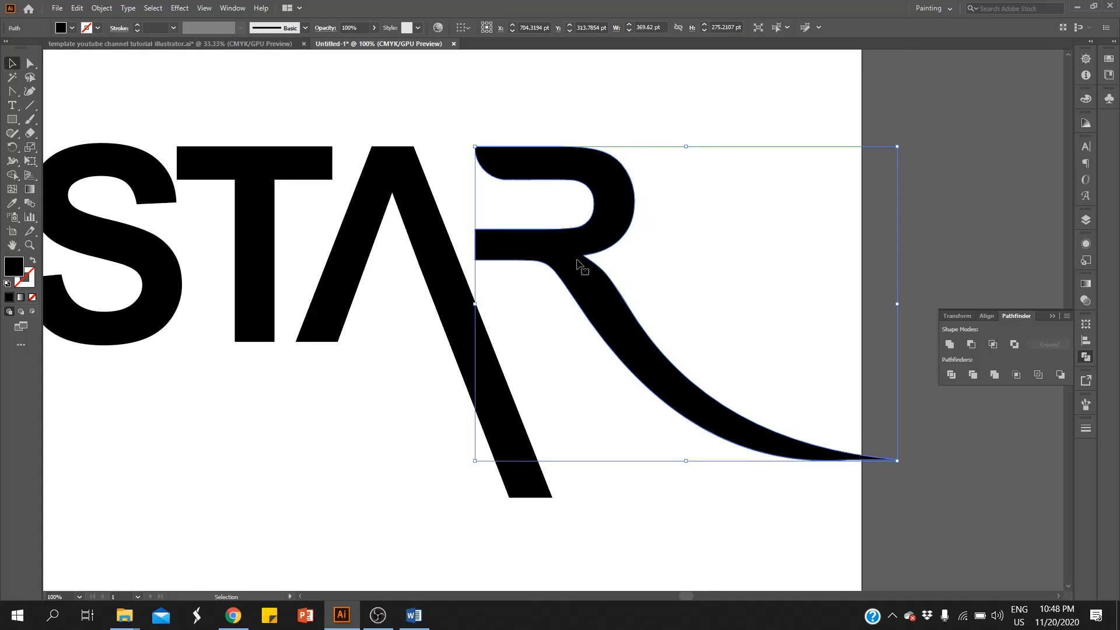
key(Left)
key(Left)
key(Left)
key(Left)
key(Left)
key(Left)
key(Left)
key(Left)
key(Left)
key(Left)
key(Left)
key(Left)
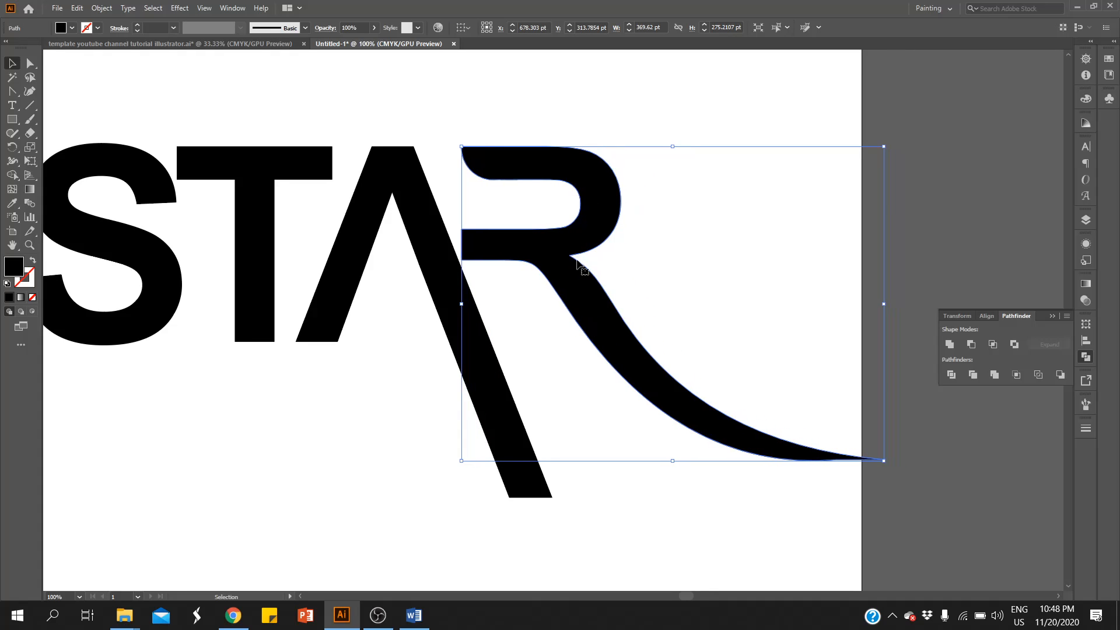
click(420, 384)
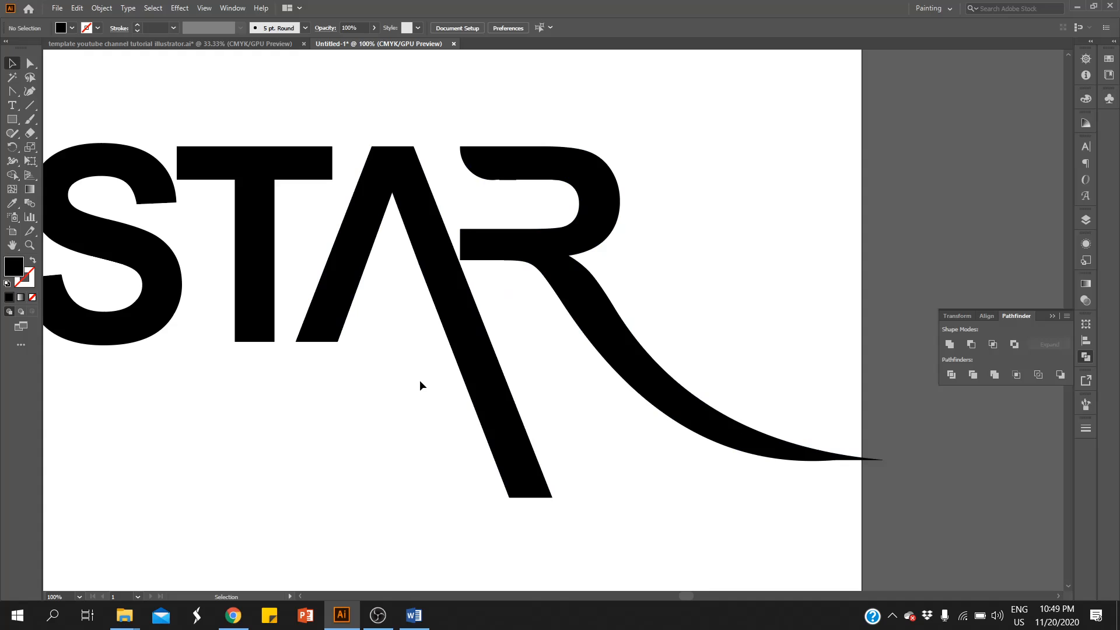
Step: Select all four letters of the STAR wordmark and open the Windows taskbar options for showing the desktop
scroll(419, 382, down, 3)
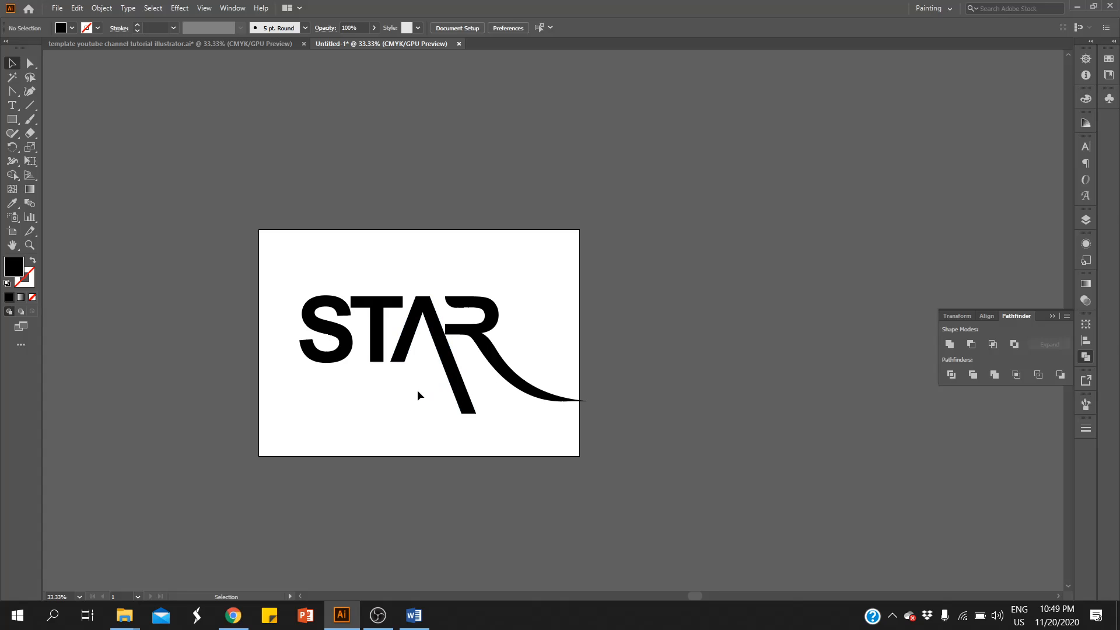
drag(279, 280, 611, 446)
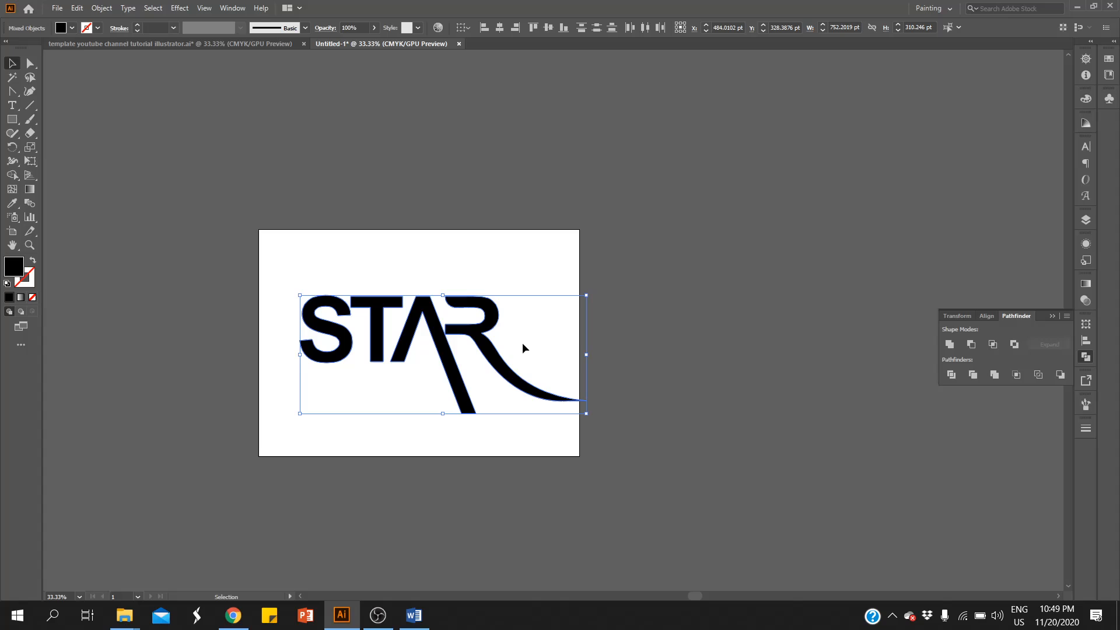
right_click(547, 625)
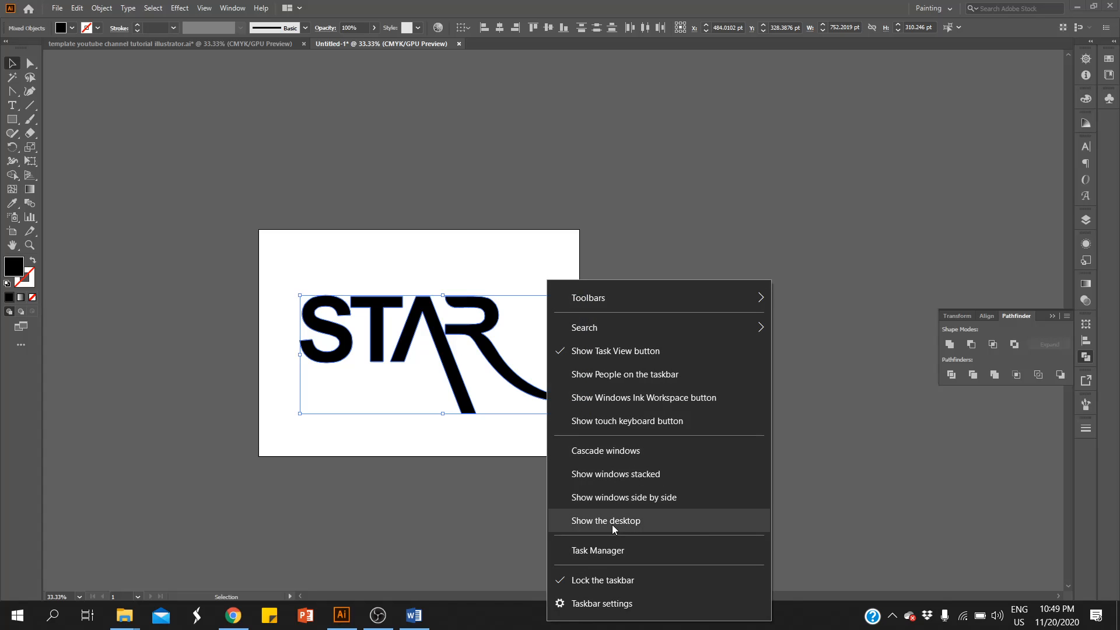